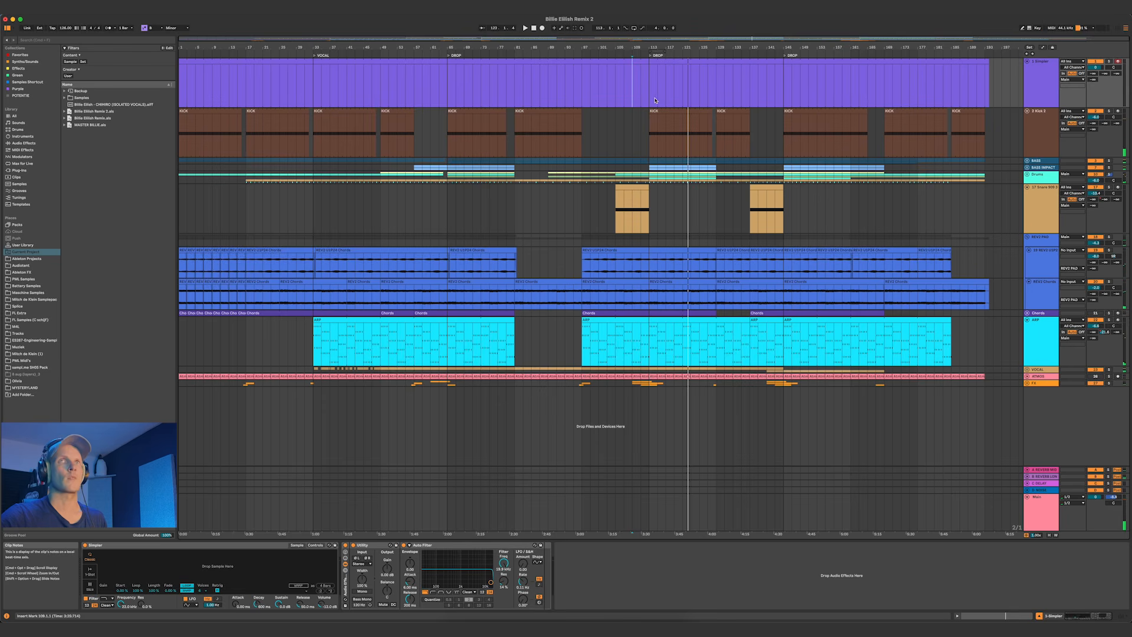
Reduce the lane height of the purple Simpler track and select the Kick 2 track
click(1038, 106)
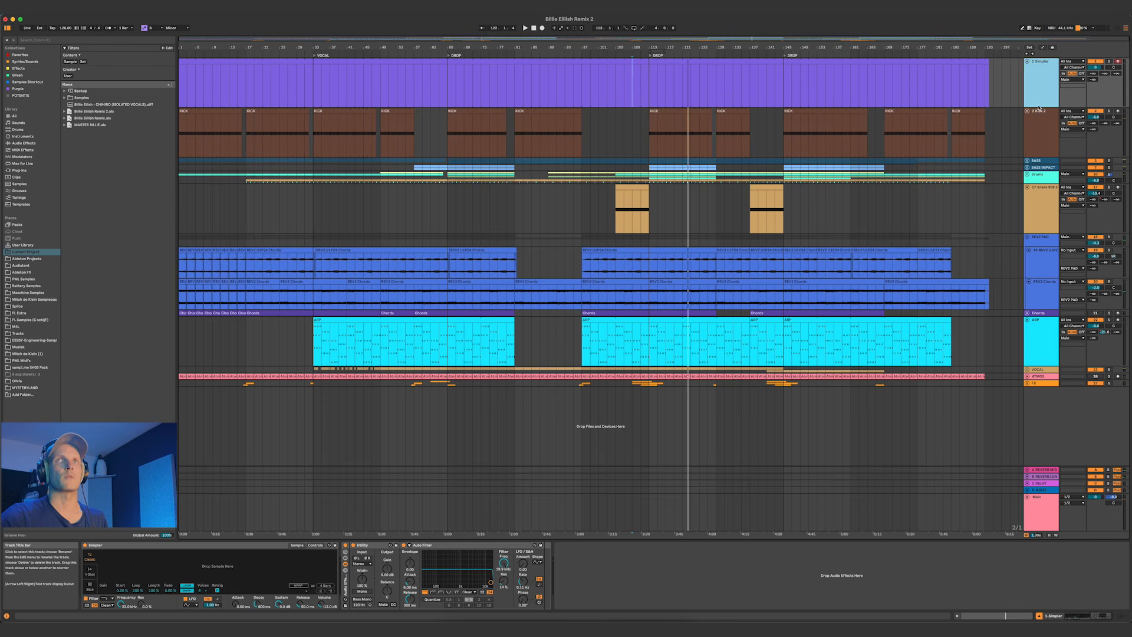
drag(1038, 106, 1038, 83)
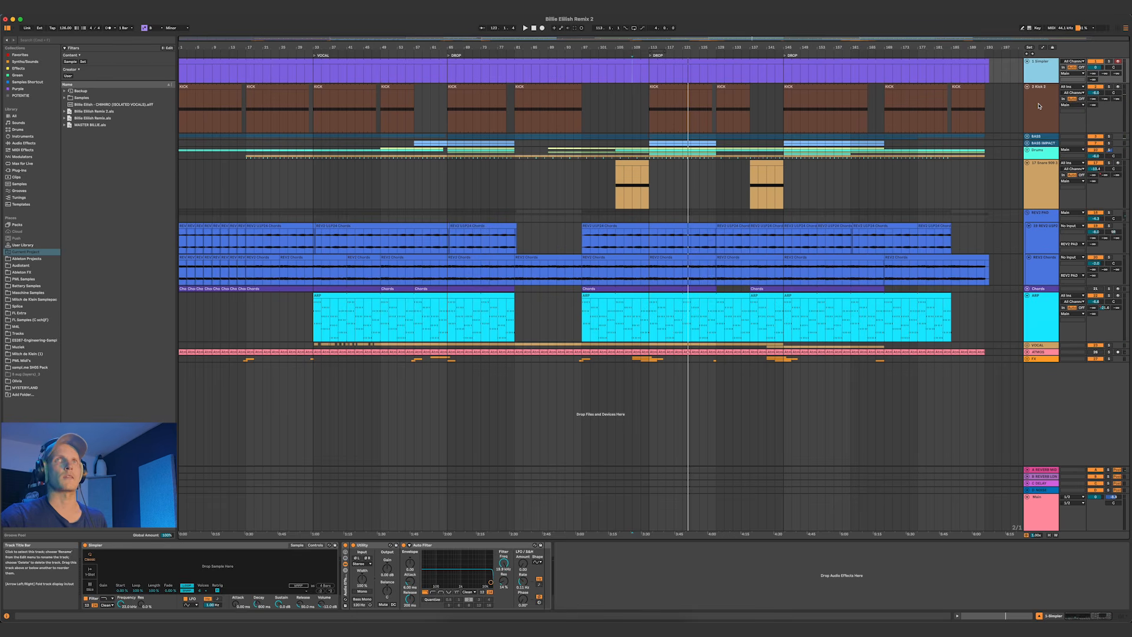
click(1039, 107)
Play the first KICK clip from the start of the arrangement with the Kick 2 track soloed
click(228, 87)
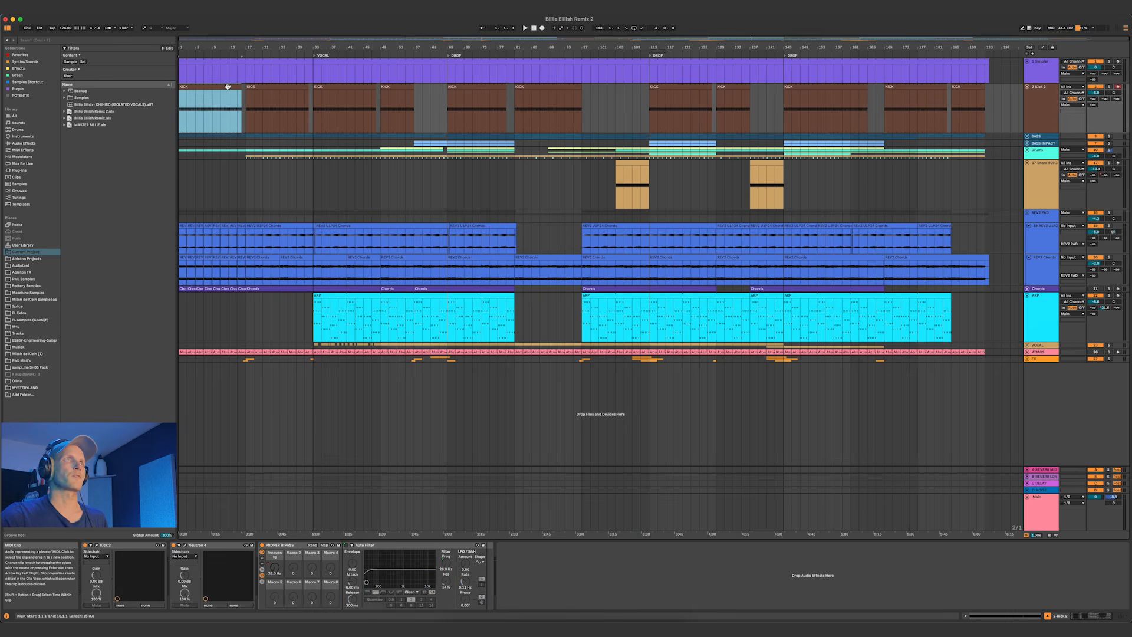
key(space)
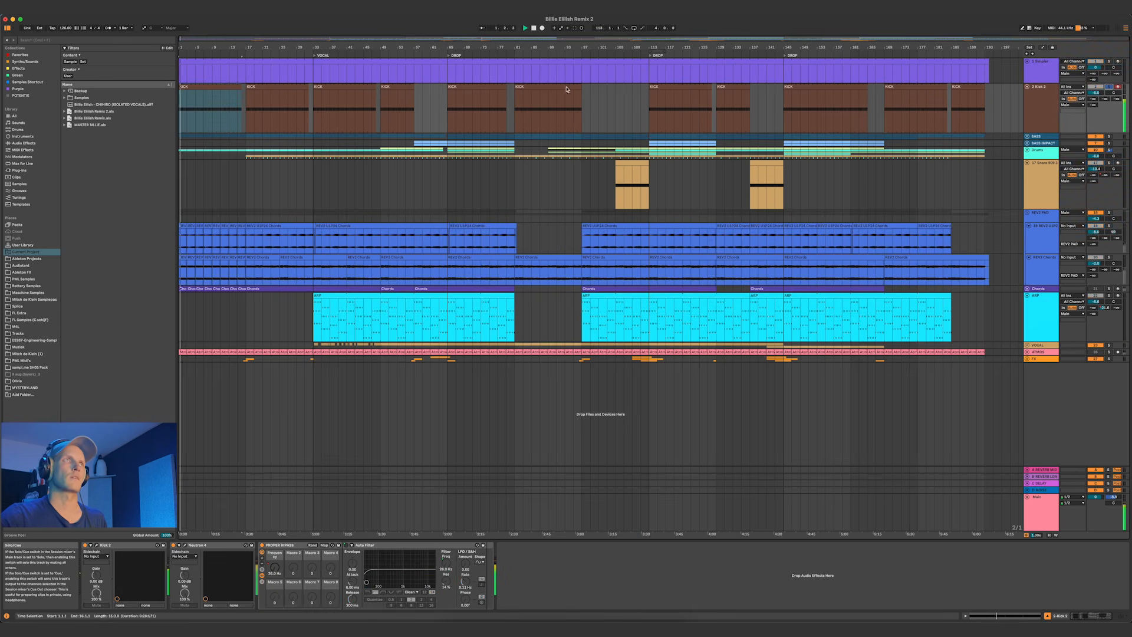
click(207, 87)
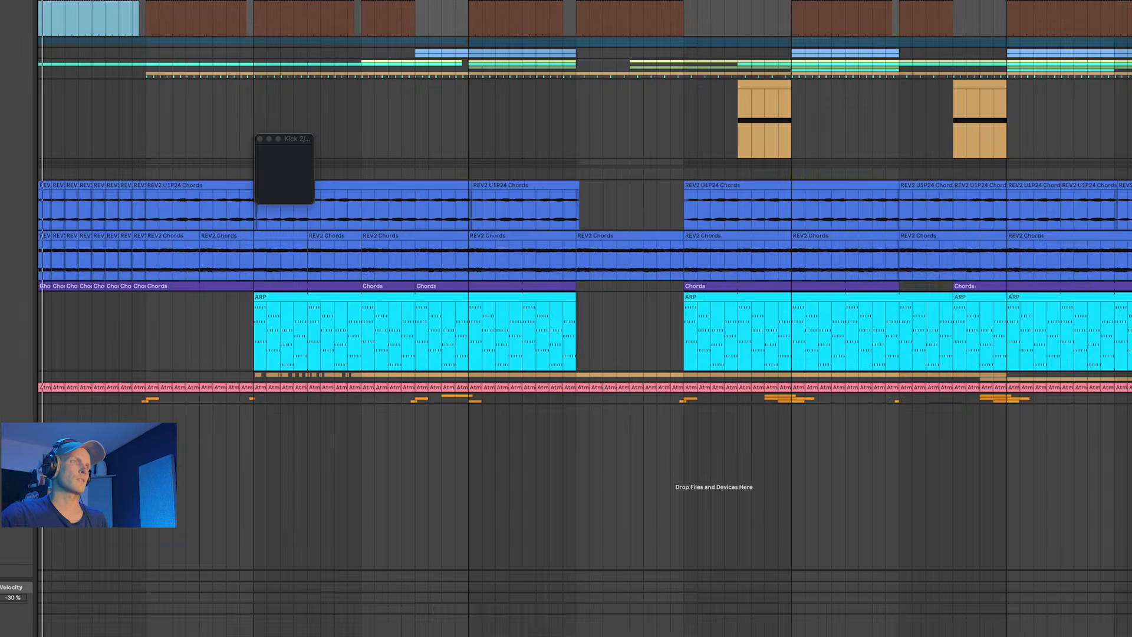
Open Neutron on the Kick 2 track and compare the kick with the Exciter bypassed and enabled
click(97, 546)
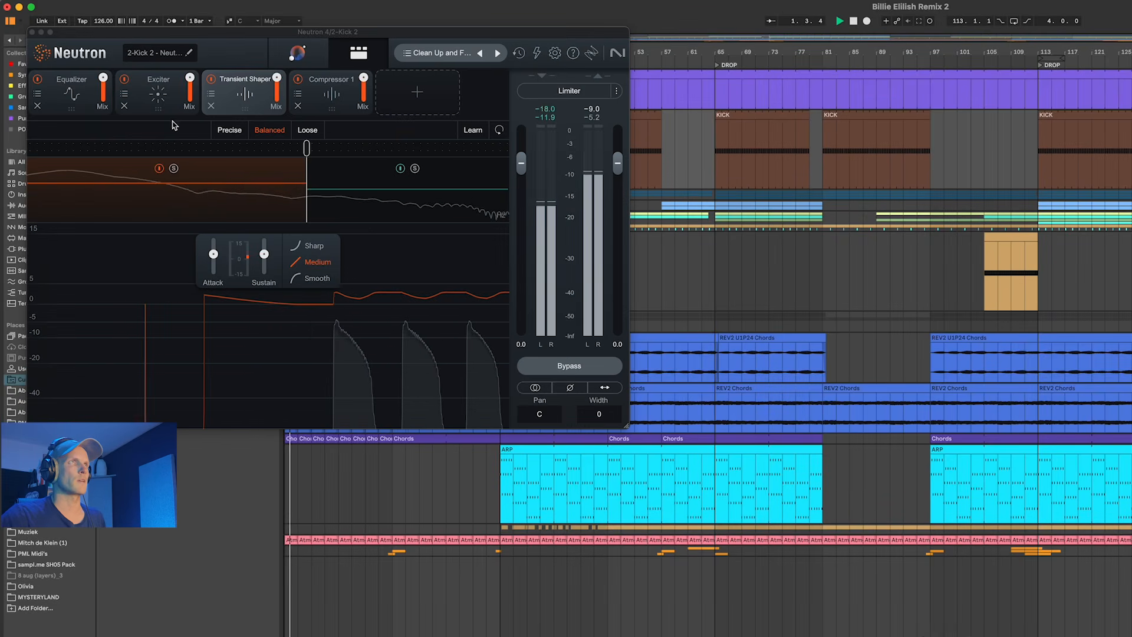
drag(151, 34, 727, 329)
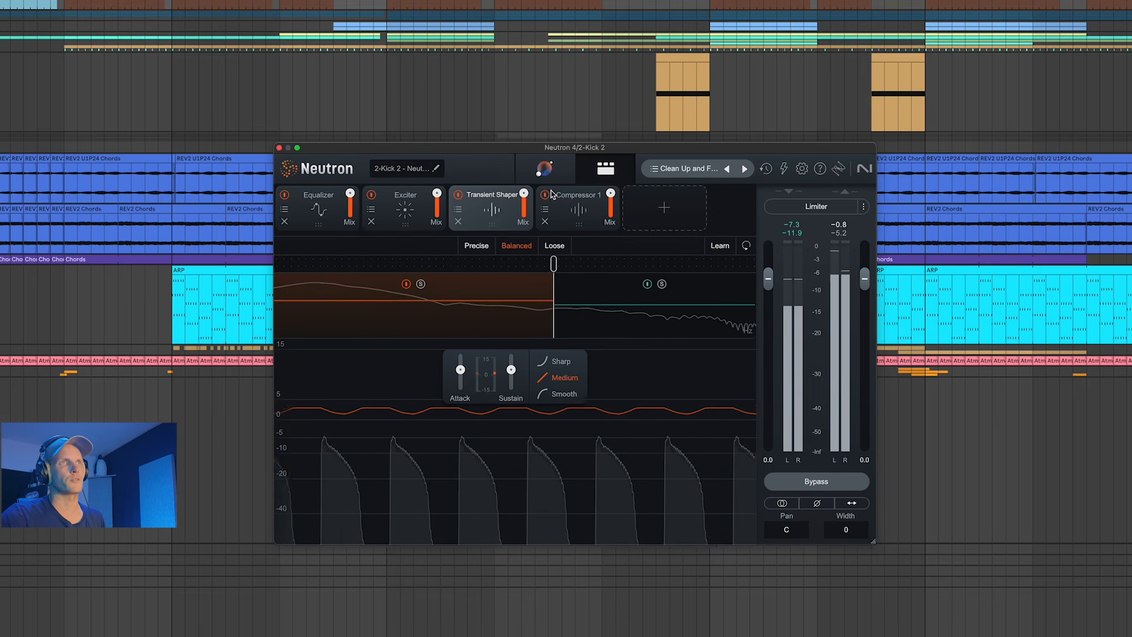
click(396, 207)
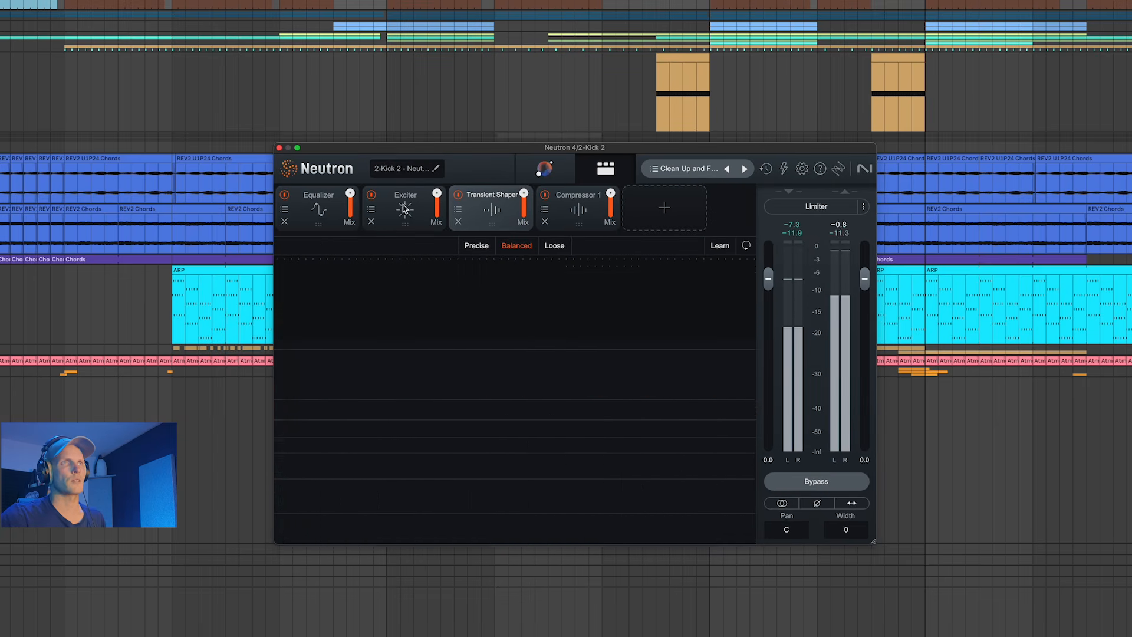
click(372, 195)
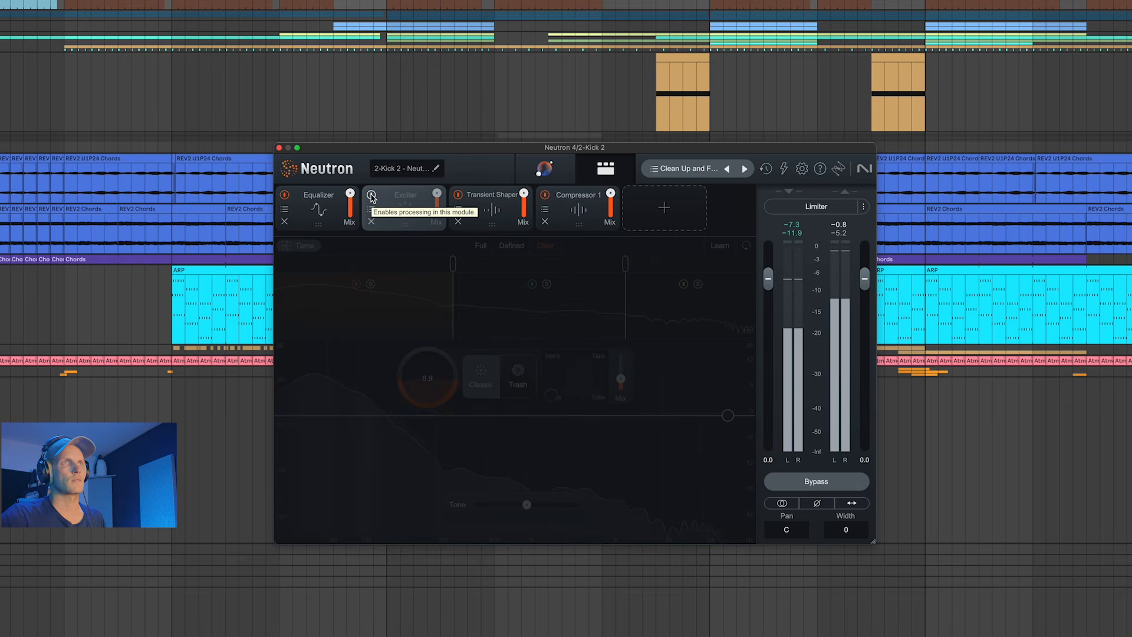
click(372, 195)
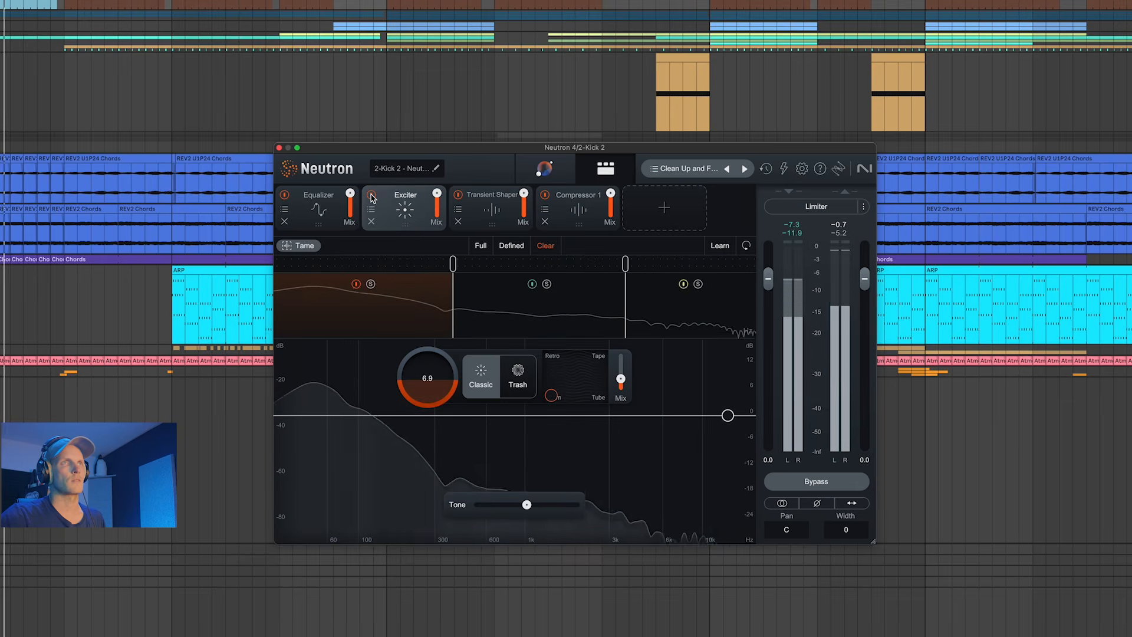
Compare the kick with Neutron's Equalizer bypassed and enabled
click(317, 200)
click(285, 195)
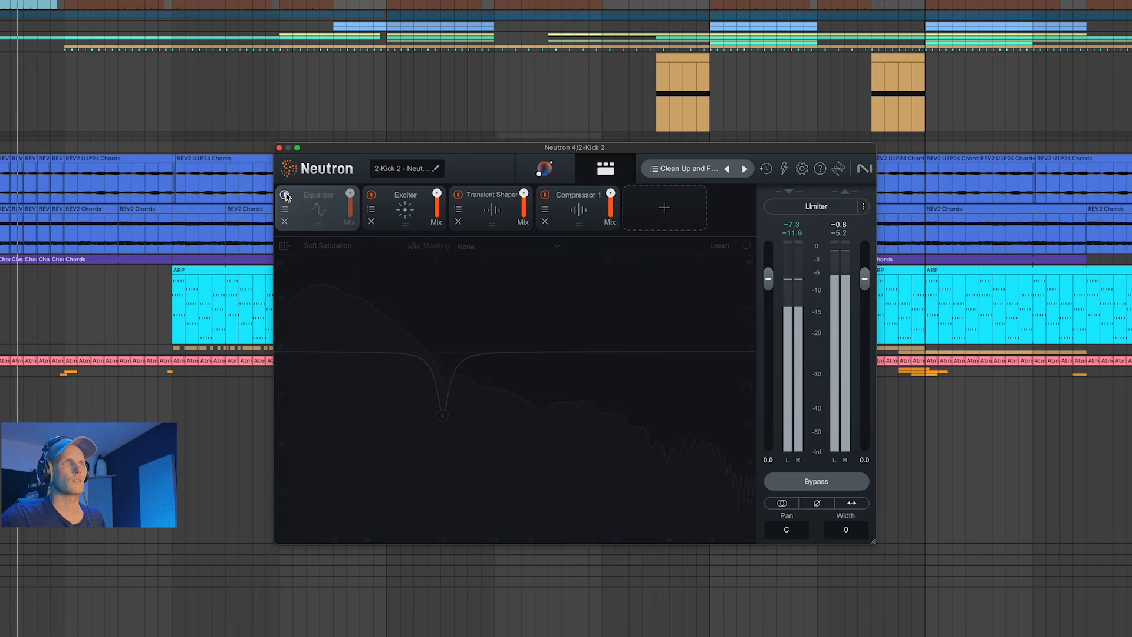
click(285, 195)
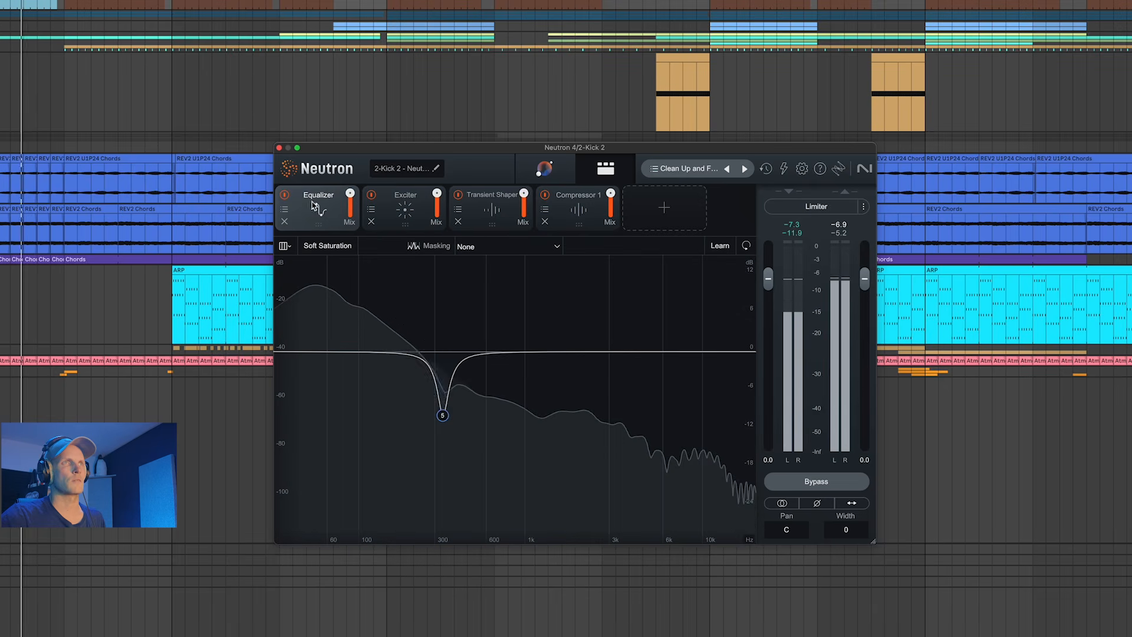
Inspect the Equalizer's low-mid cut and the Compressor 1 settings, and close Neutron
click(442, 415)
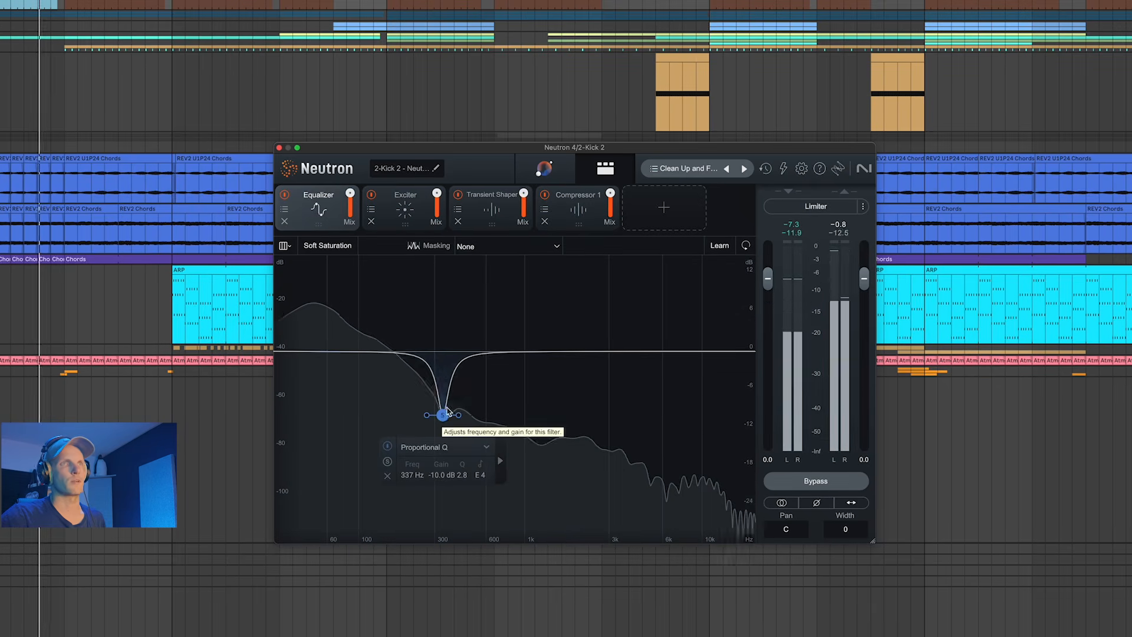
click(575, 207)
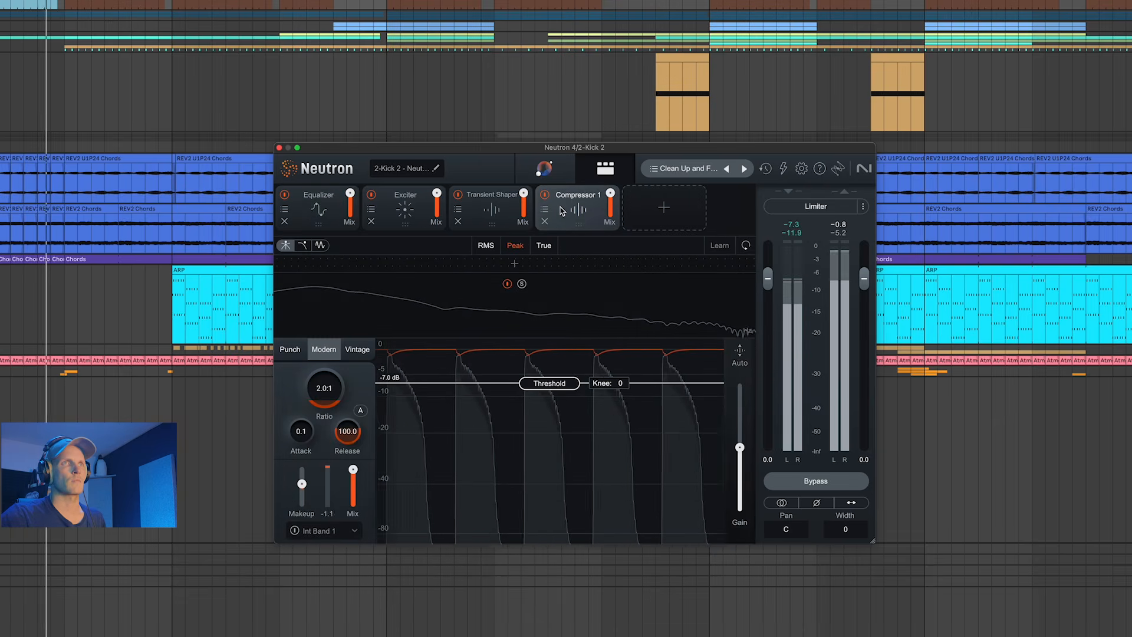
click(279, 148)
Solo the BASS group and play it from the BASS Roll clip that starts at bar 17
click(261, 125)
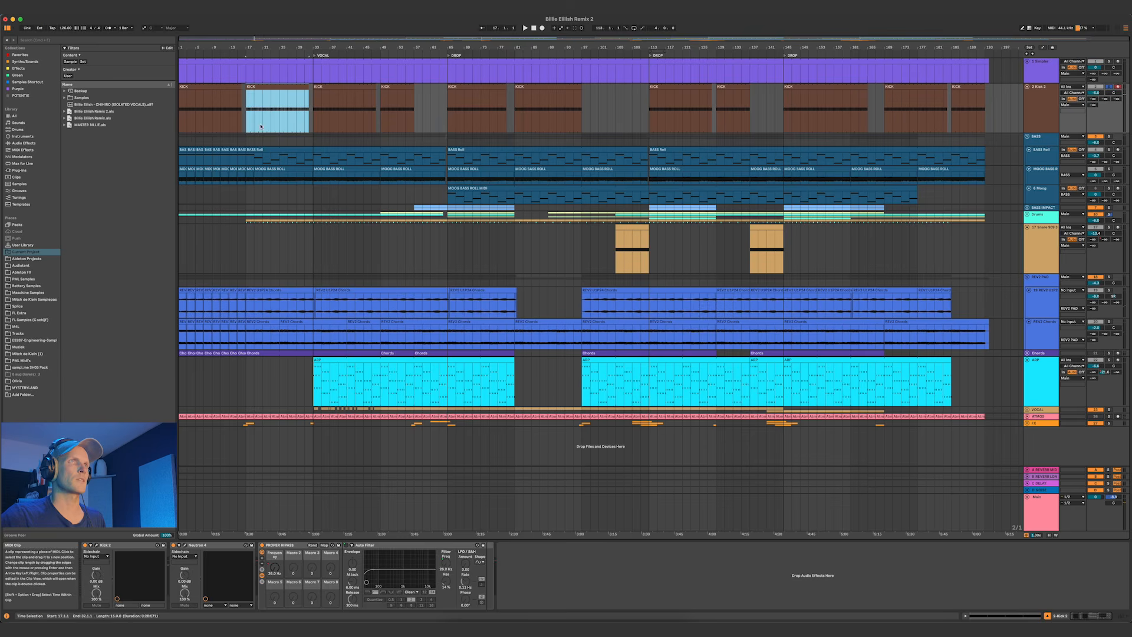
click(257, 149)
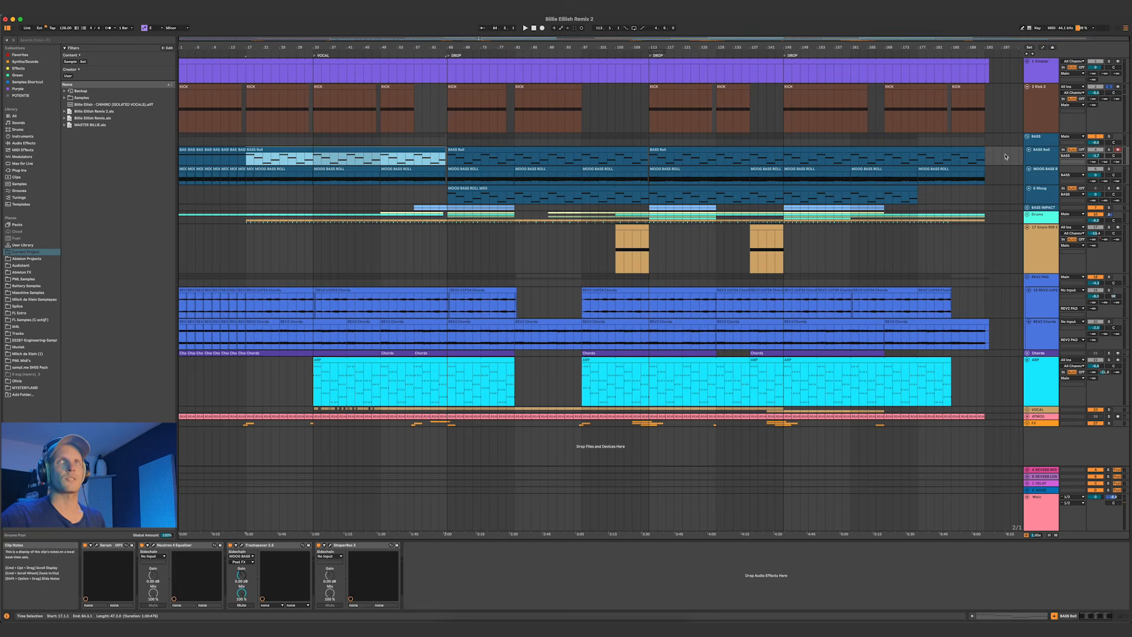
click(1110, 137)
key(space)
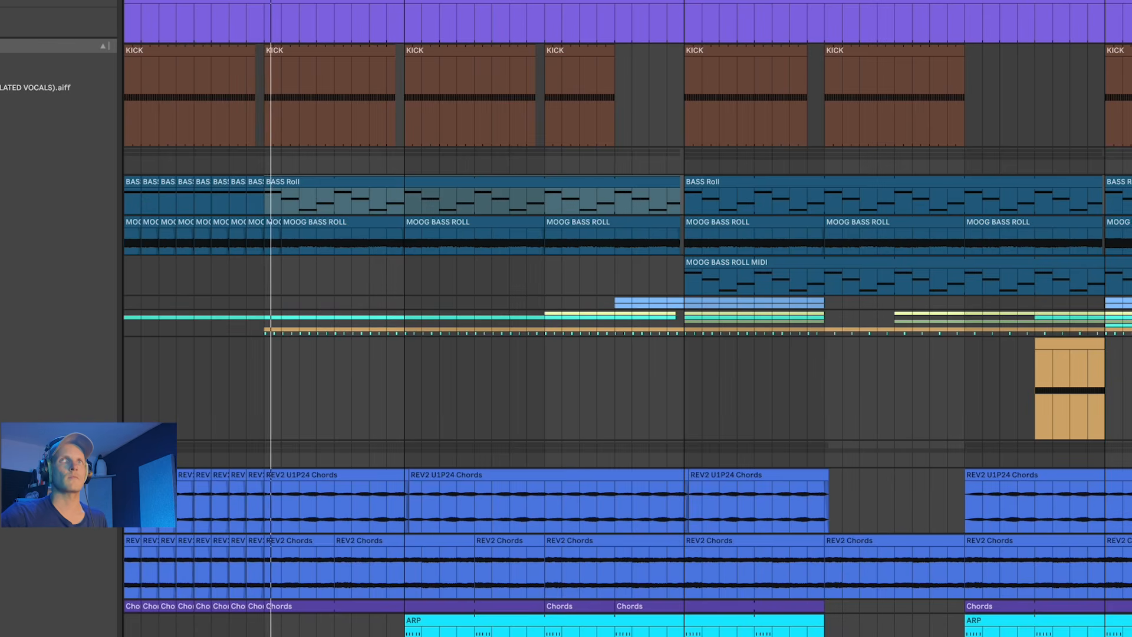
Enlarge the BASS Roll and MOOG BASS ROLL lanes to show their notes and waveform around bar 17
key(alt+plus)
key(alt+plus)
key(alt+plus)
key(alt+plus)
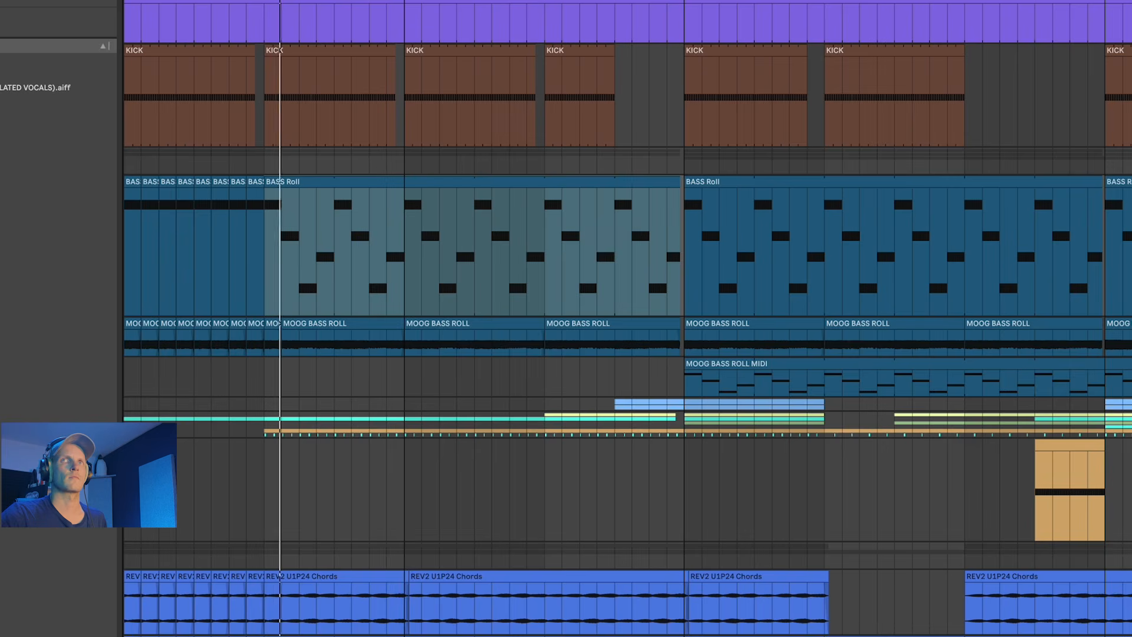
key(Down)
key(alt+plus)
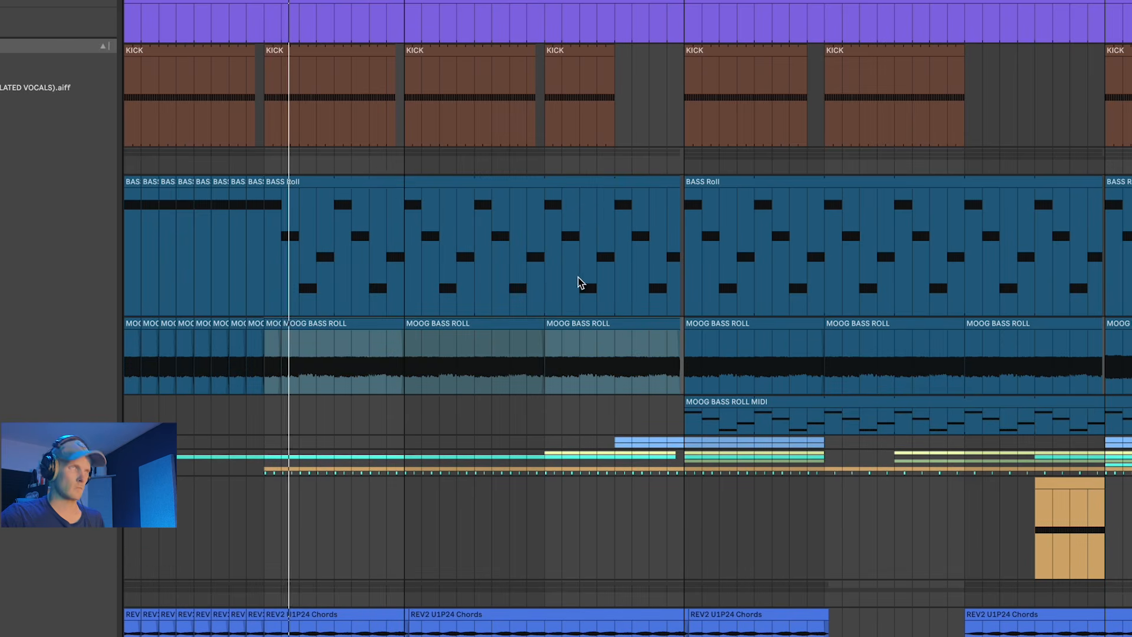
key(plus)
key(plus)
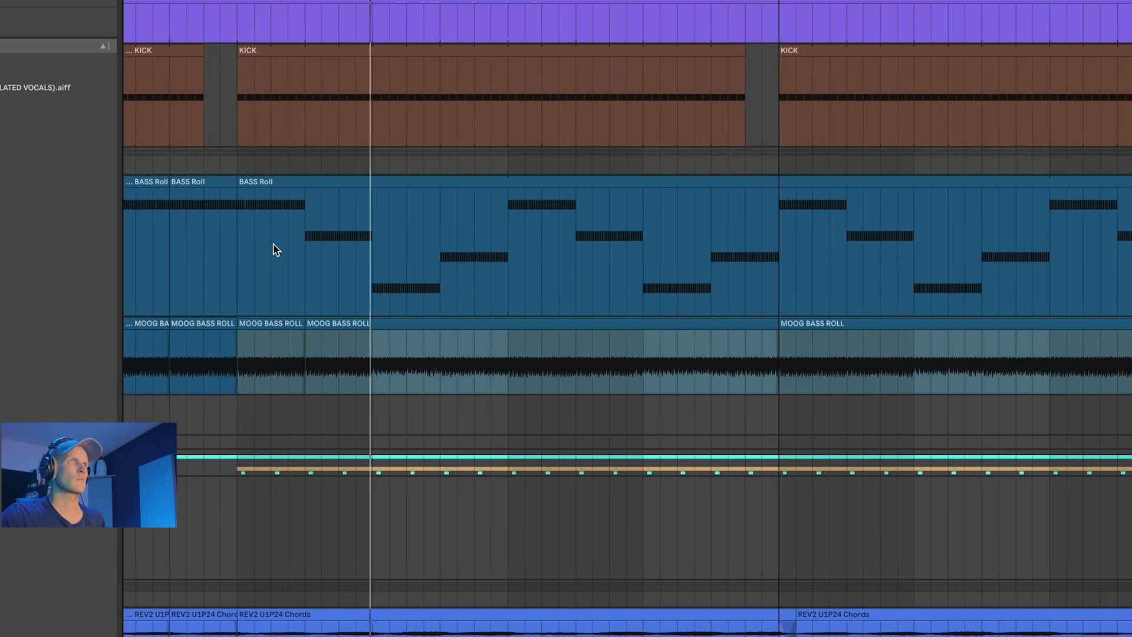
scroll(275, 248, left, 4)
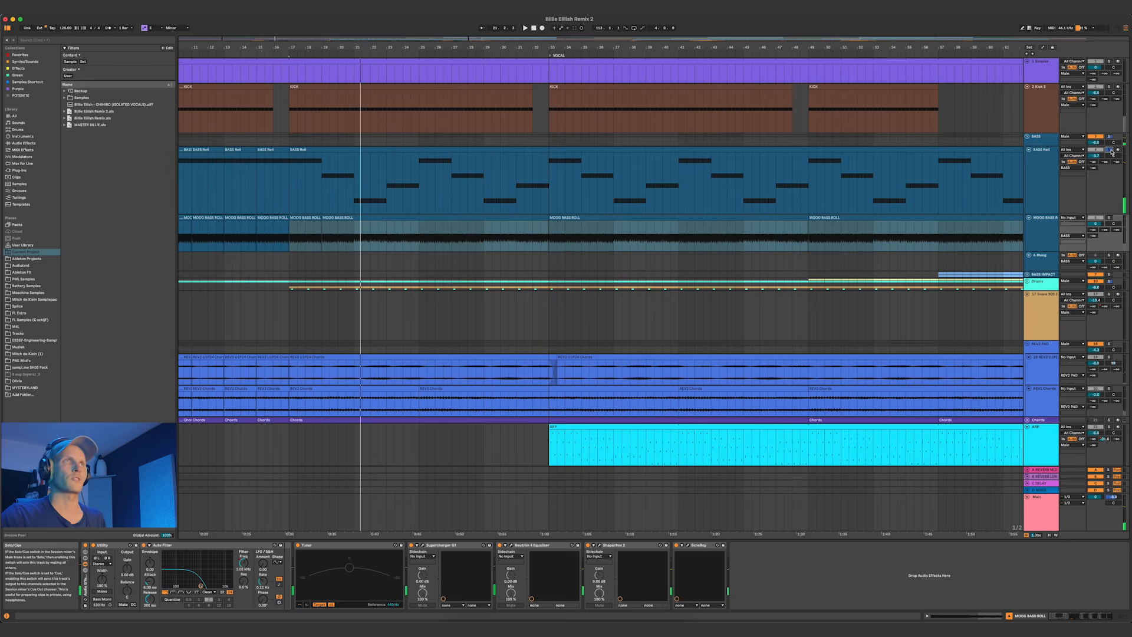
Listen to the BASS Roll track, solo MOOG BASS ROLL in its place and make its lane slightly taller
click(1082, 159)
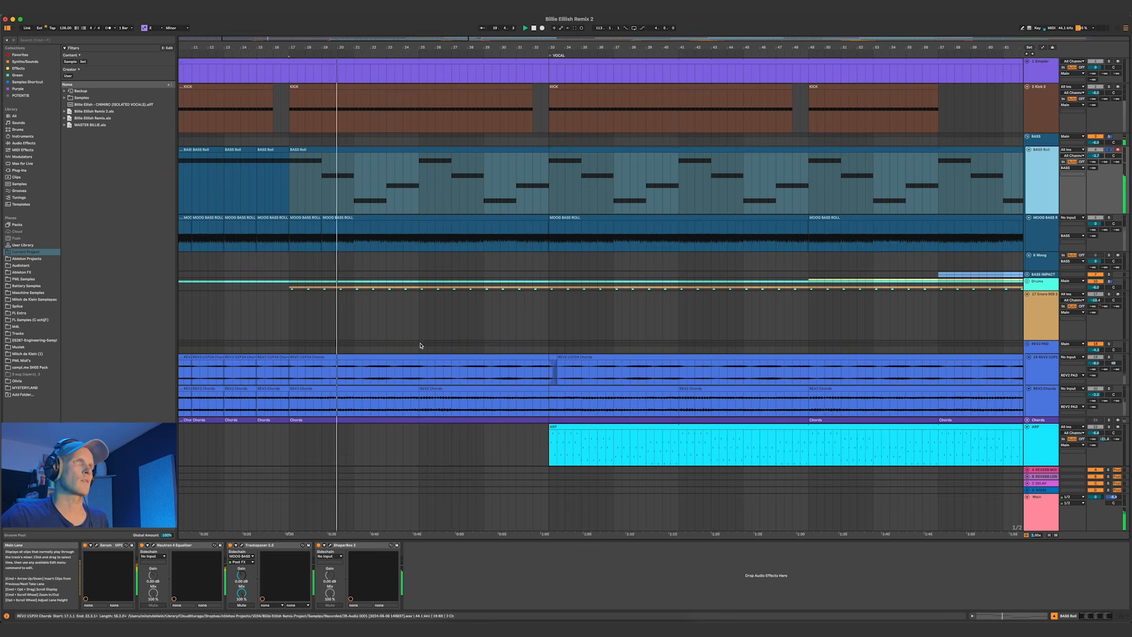
click(1109, 218)
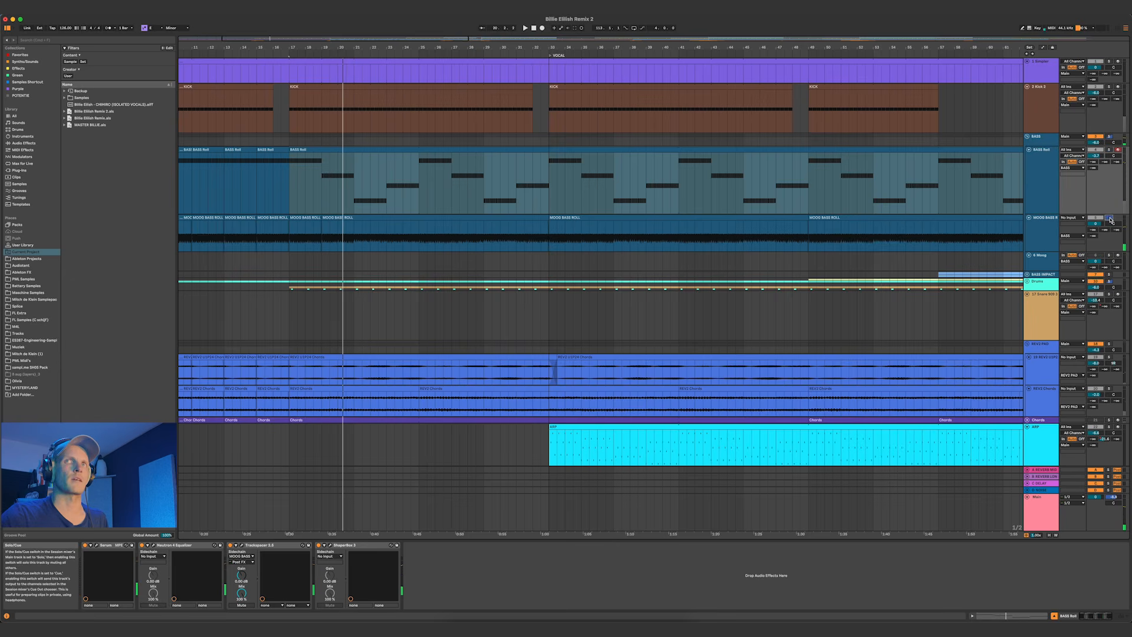
click(1043, 224)
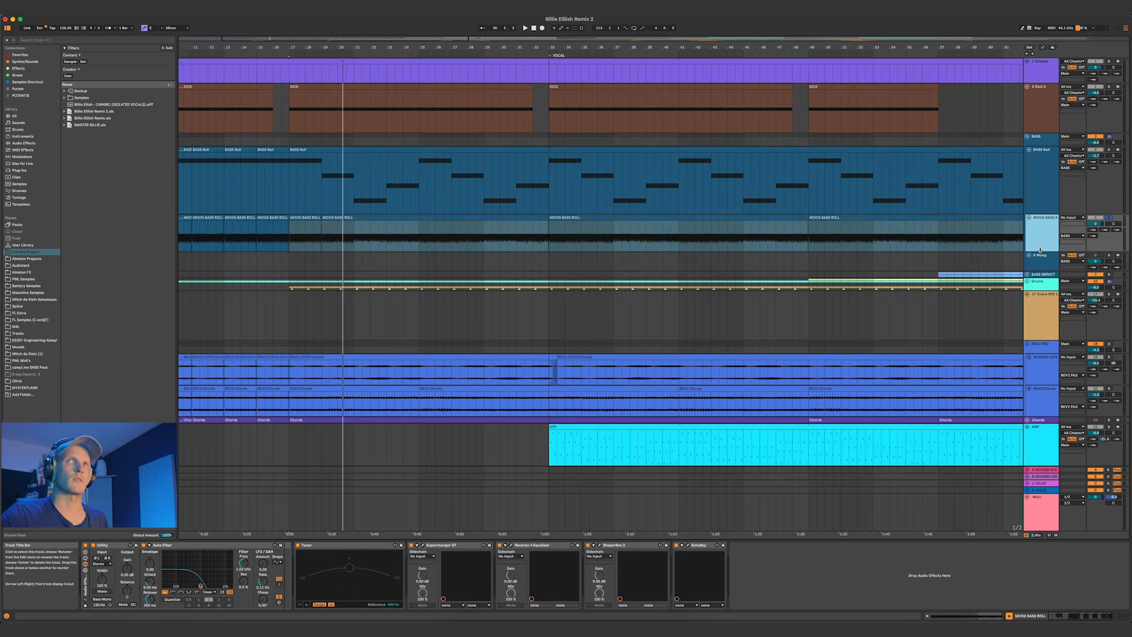
drag(1041, 251, 1040, 263)
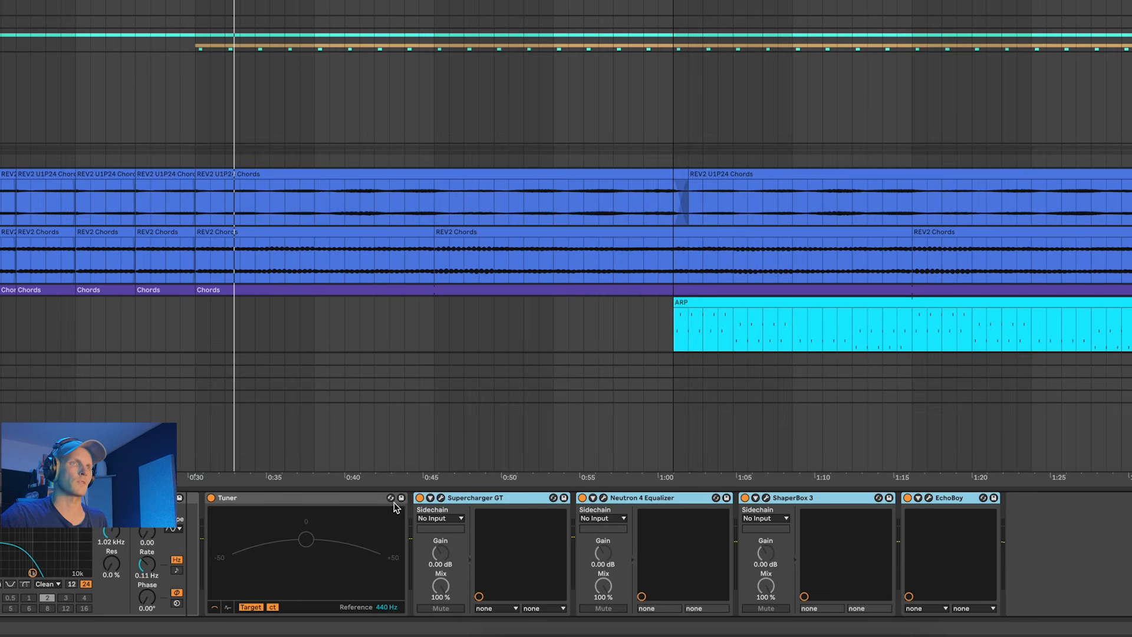
Bypass Supercharger GT, Neutron 4 Equalizer, ShaperBox 3 and EchoBoy, and listen to the Moog bass without them
click(420, 498)
key(space)
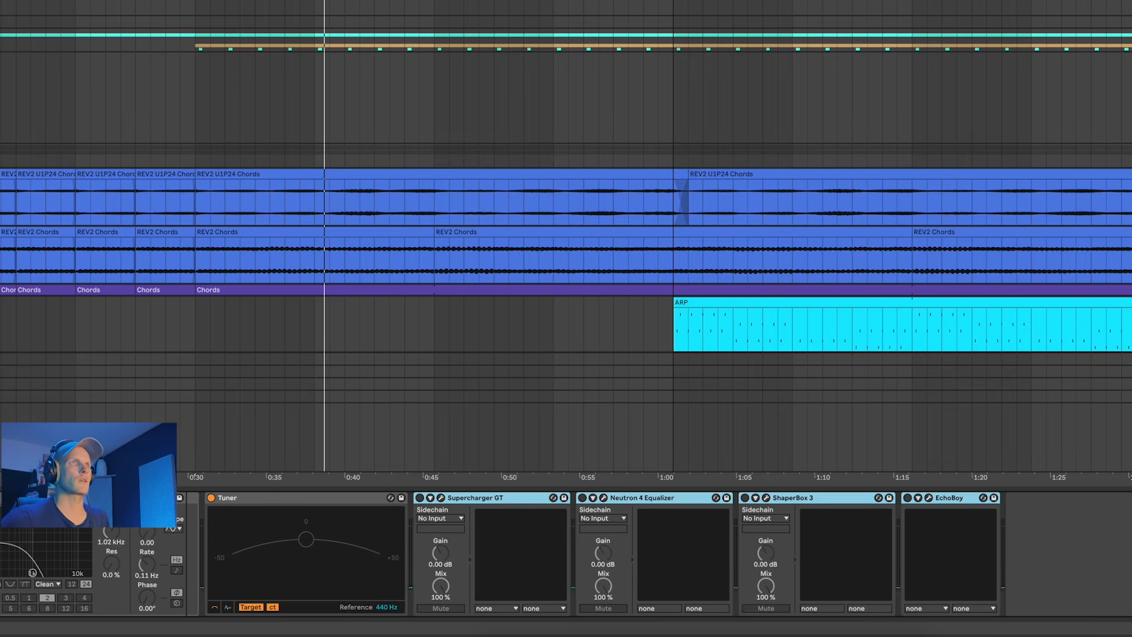
key(space)
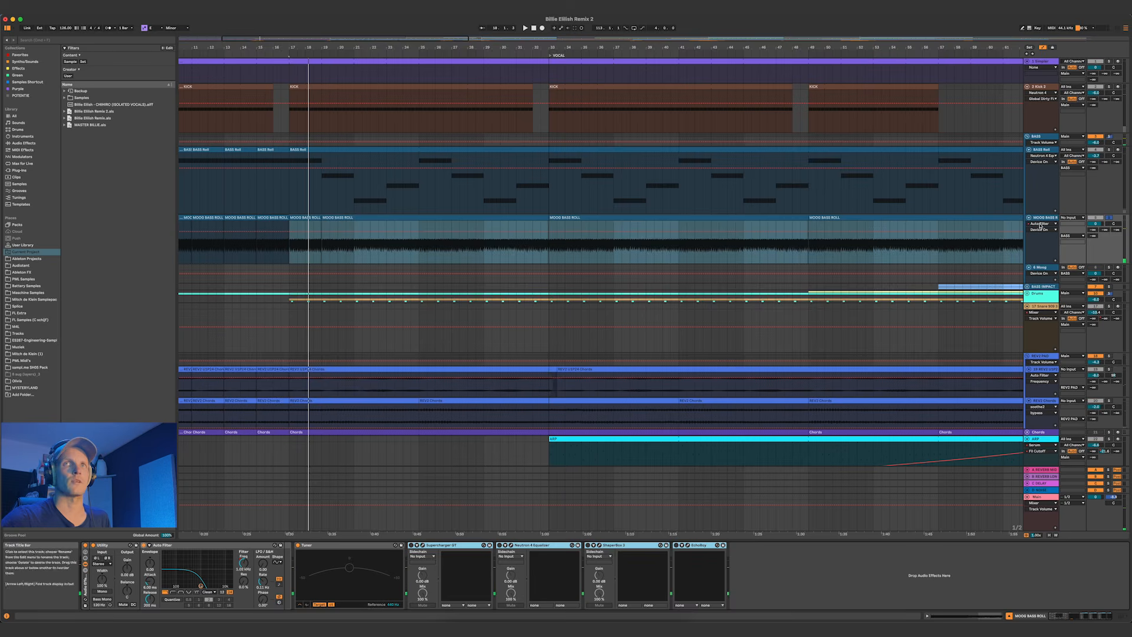
Display the Auto Filter automation on the MOOG BASS ROLL track and examine its curve across the arrangement
click(1040, 230)
click(1039, 262)
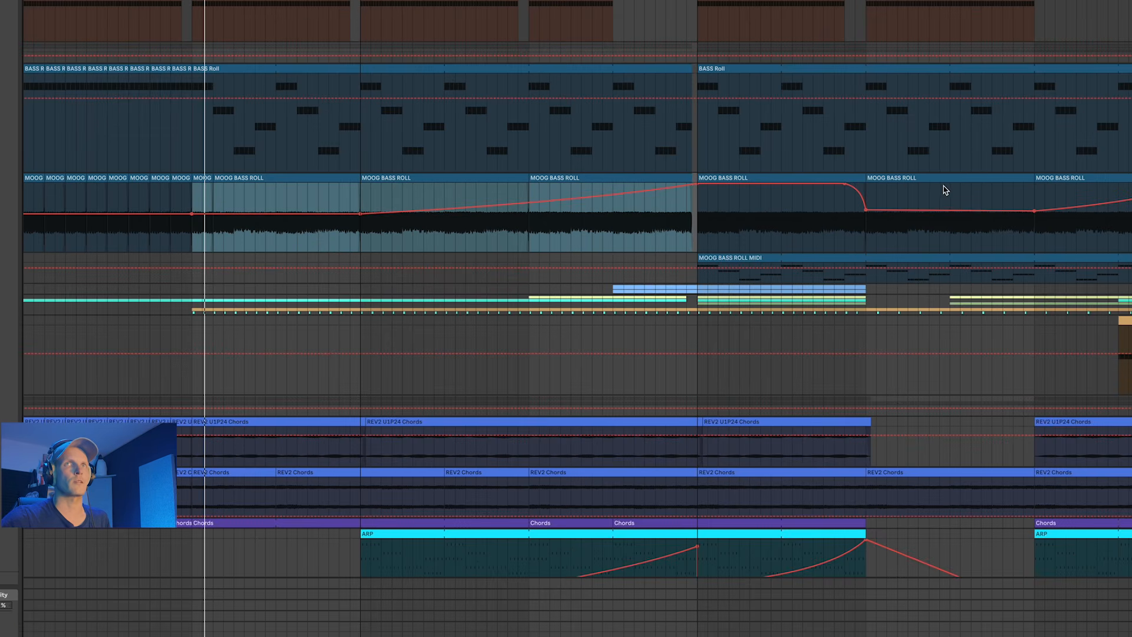
key(minus)
key(plus)
key(plus)
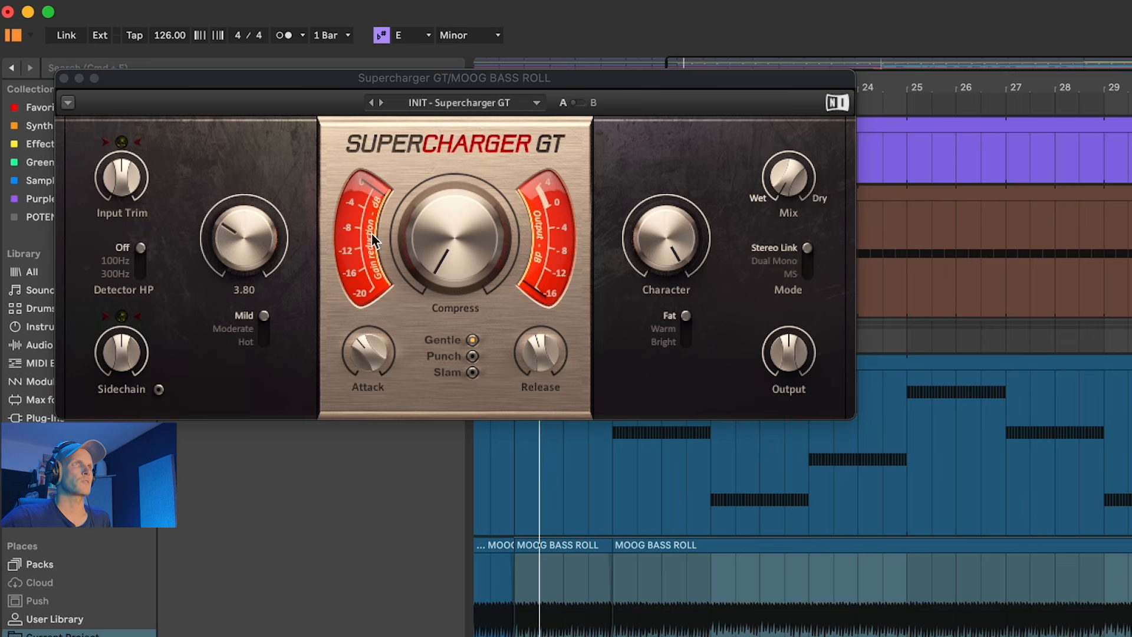
Open the Neutron 4 Equalizer on the MOOG BASS ROLL track and inspect filter band 2 at 336 Hz
mouse_move(731, 249)
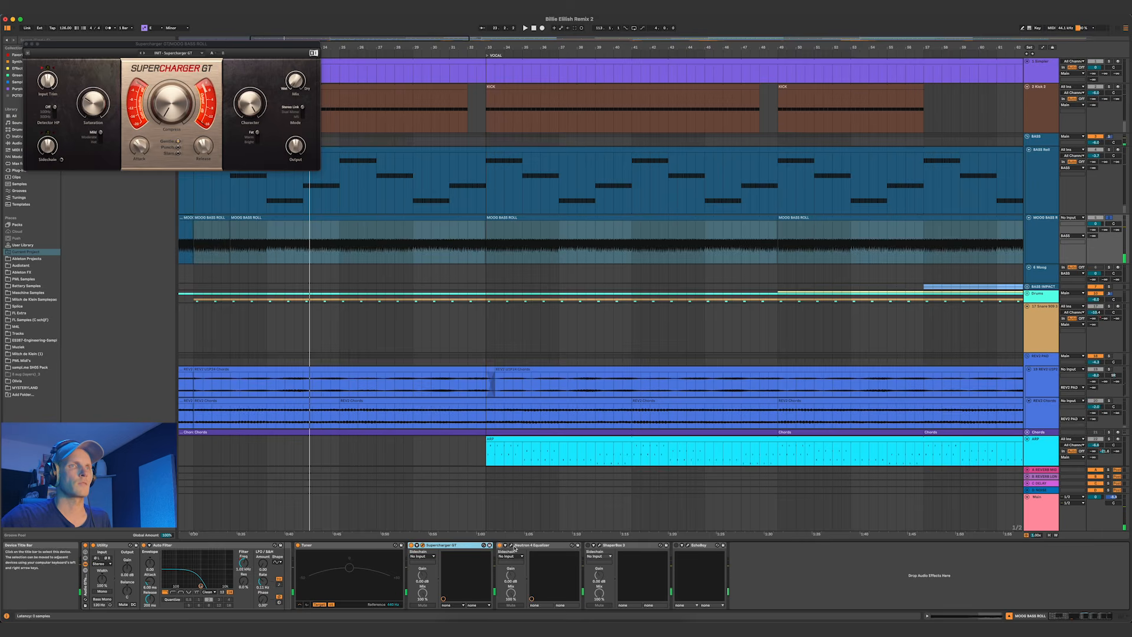
click(511, 546)
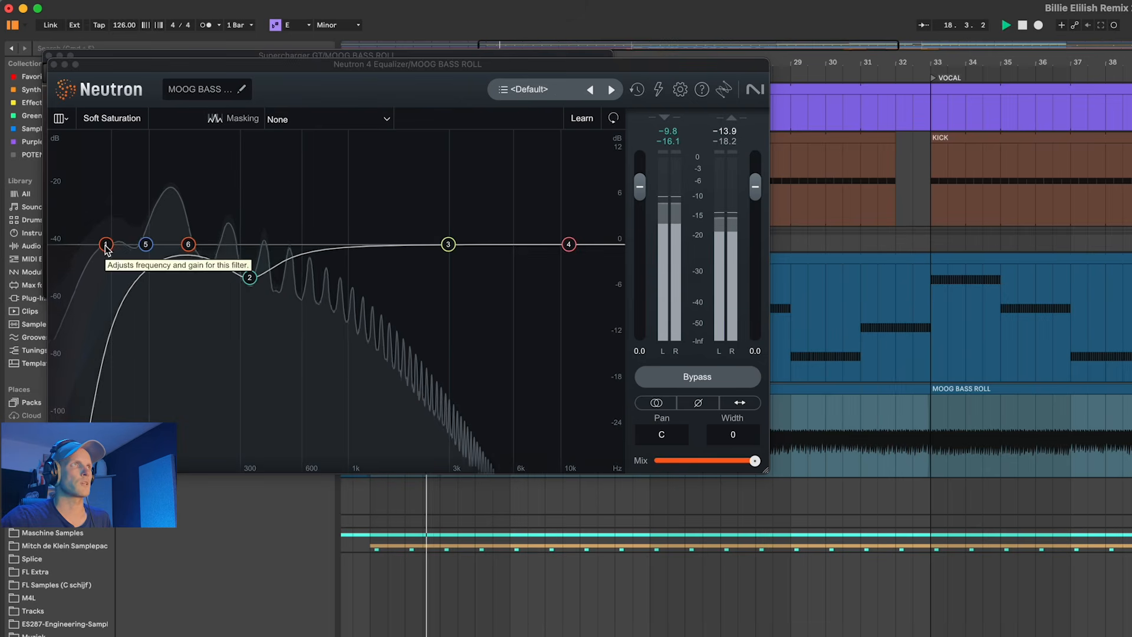
click(250, 278)
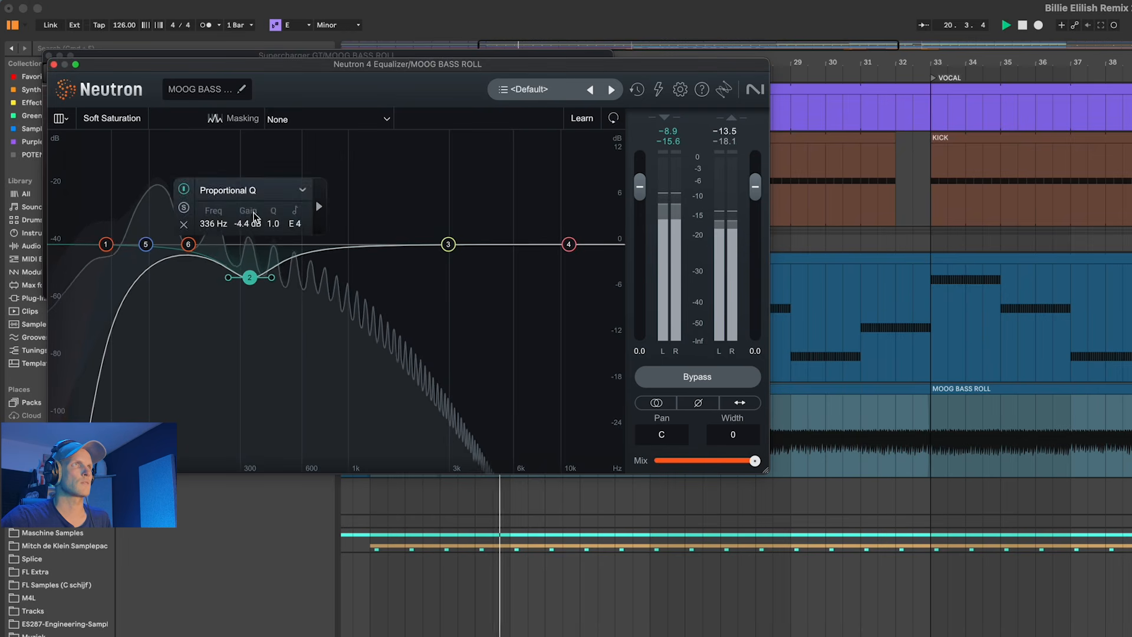
Audition filter band 2 with a 13.6 dB boost, set its gain to -4.6 dB and close the equalizer
drag(249, 277, 247, 144)
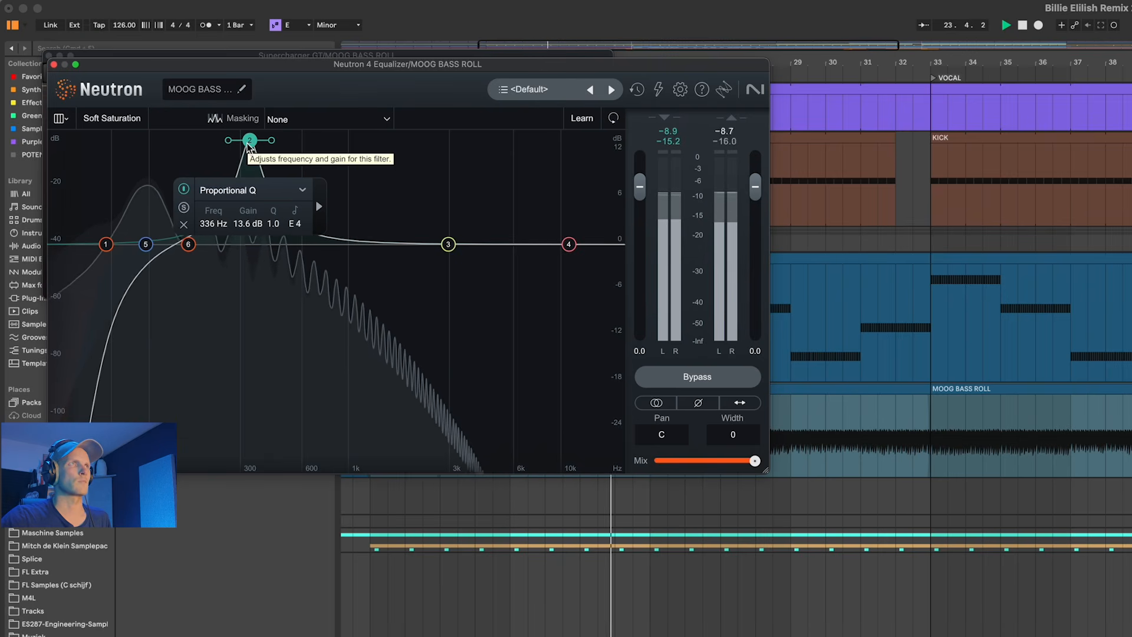
drag(247, 144, 250, 244)
drag(249, 205, 250, 243)
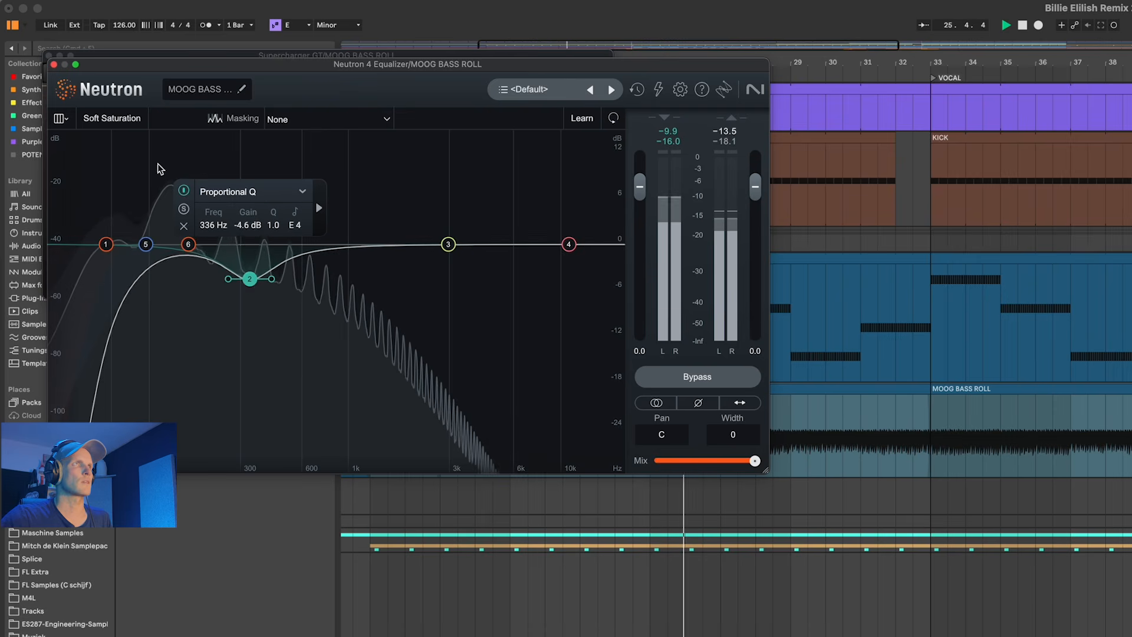
click(54, 64)
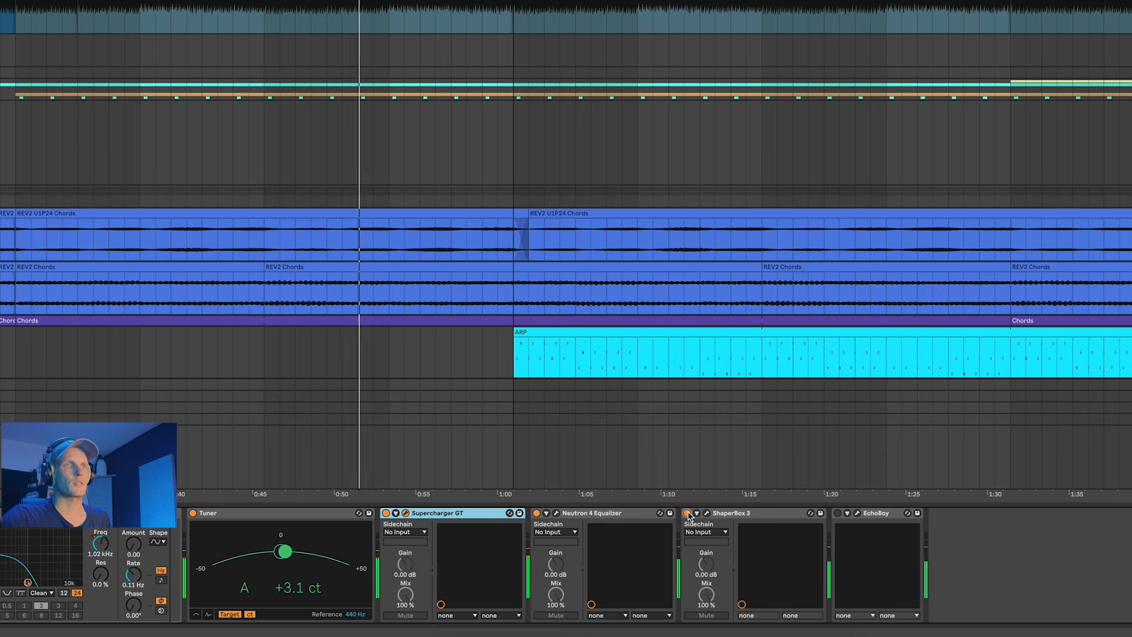
Re-enable EchoBoy on the MOOG BASS ROLL track, inspect its Simple Fat preset settings and close the plug-in window
click(838, 513)
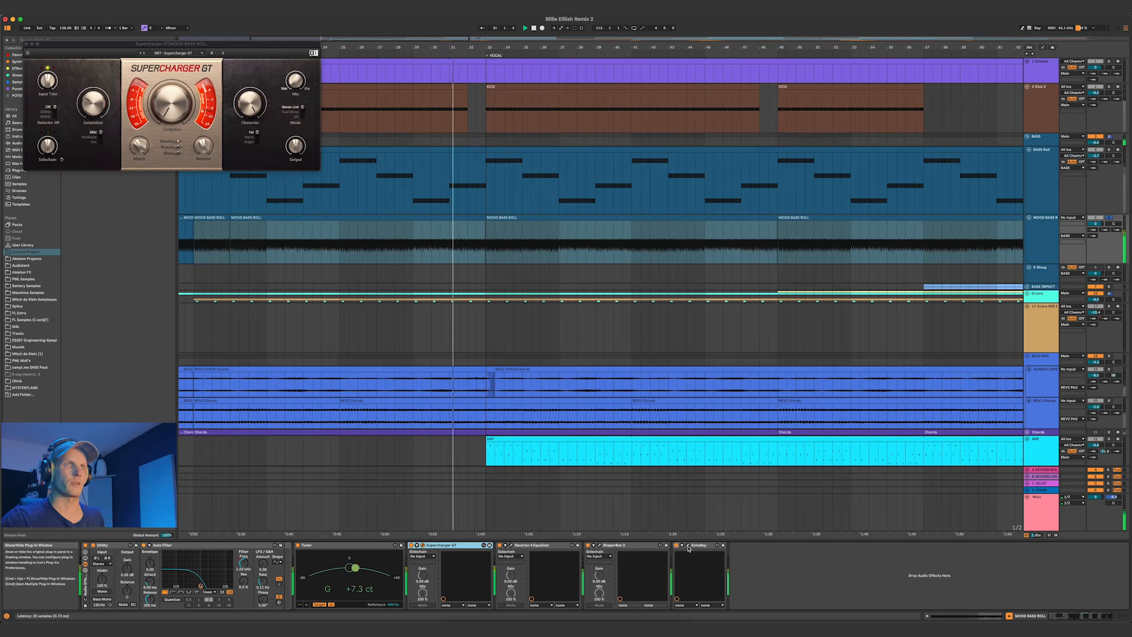
click(688, 546)
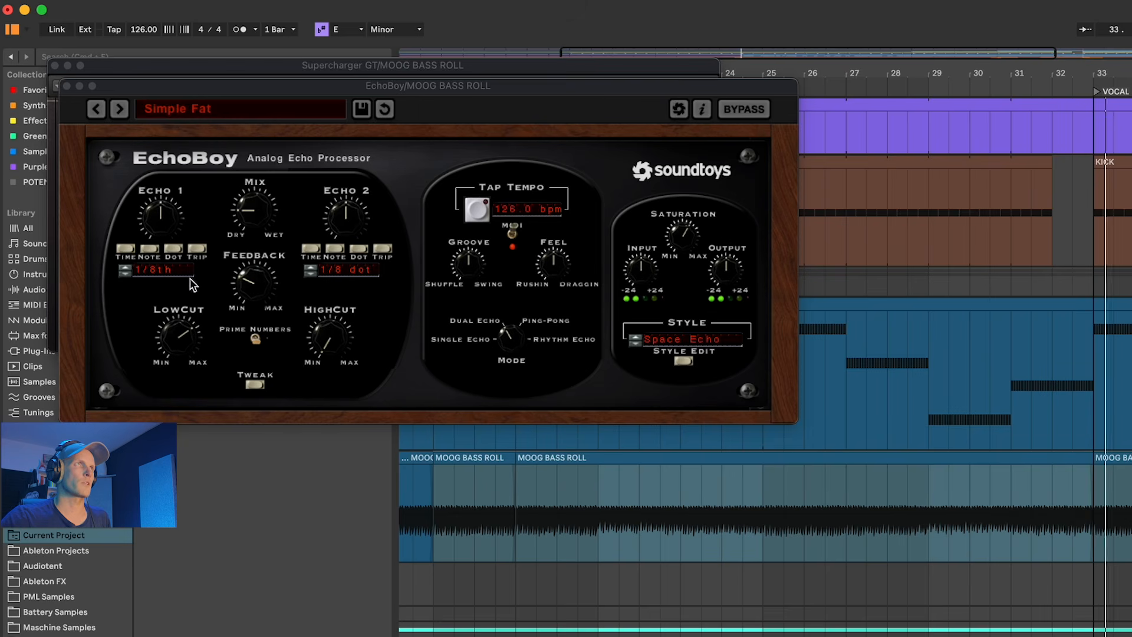
drag(357, 92, 783, 463)
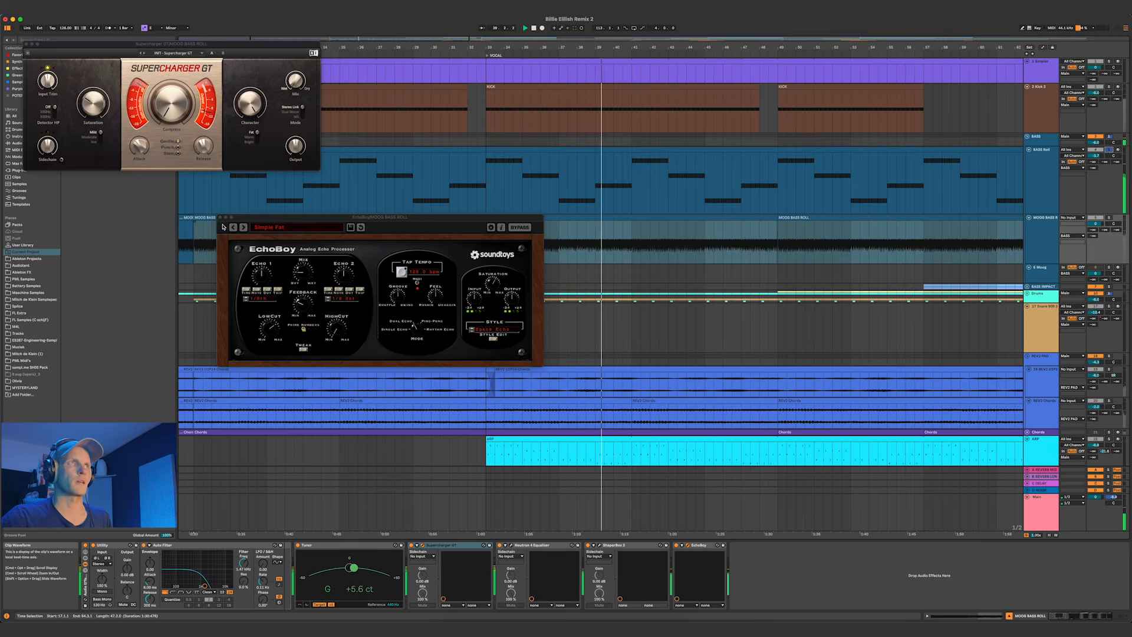
click(220, 217)
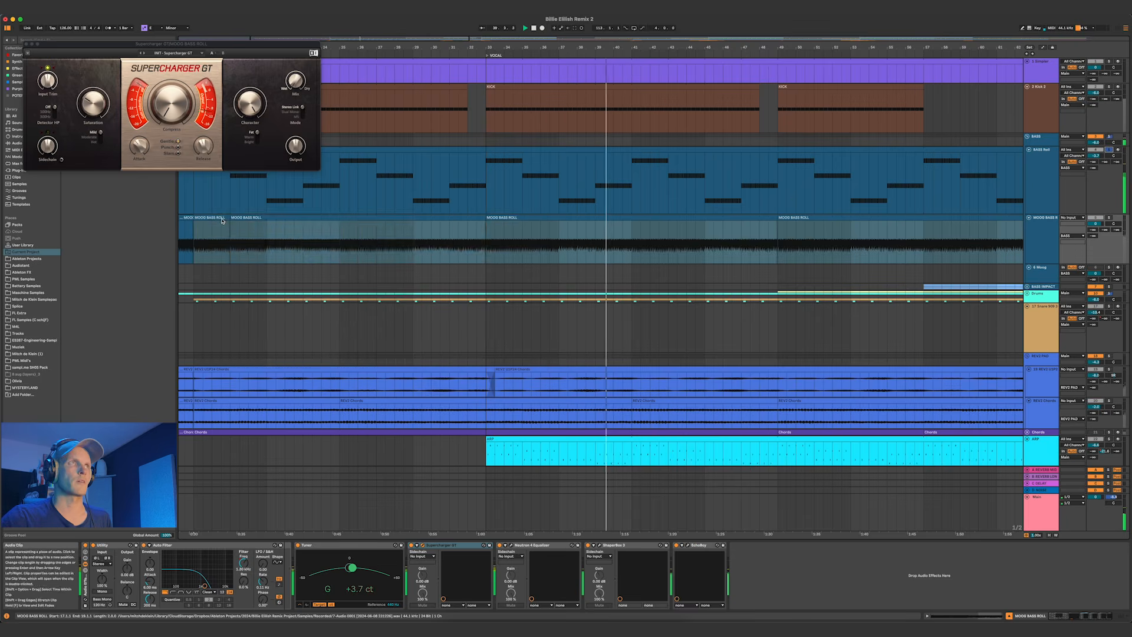
Open Trackspacer 2.5 on the BASS Roll track, watch its sidechain reaction during playback and close it
key(Up)
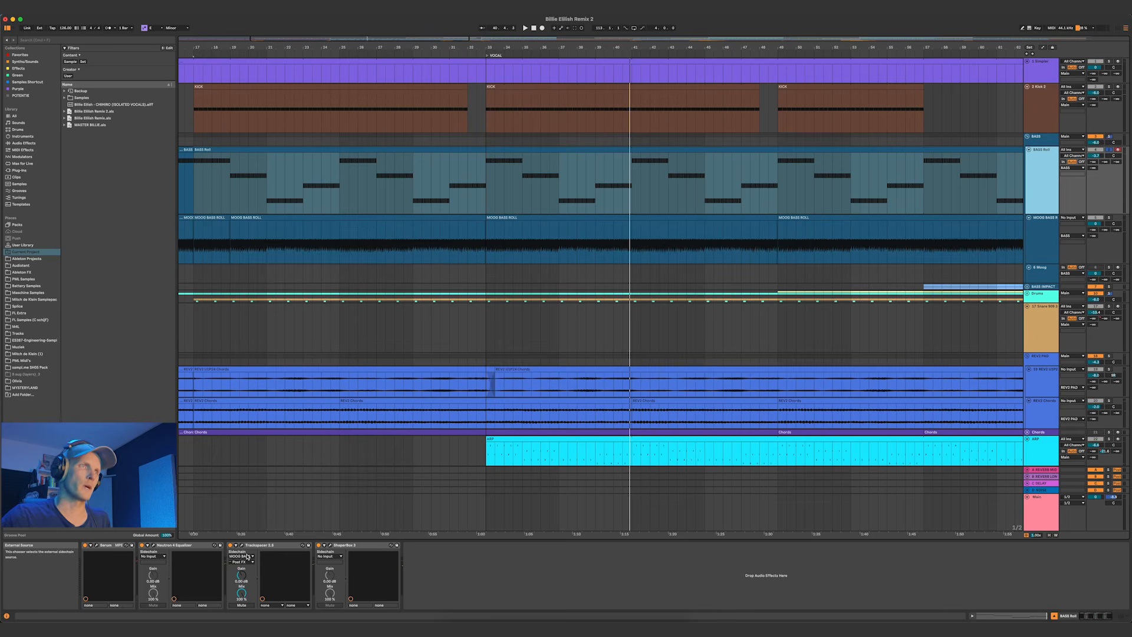
click(241, 546)
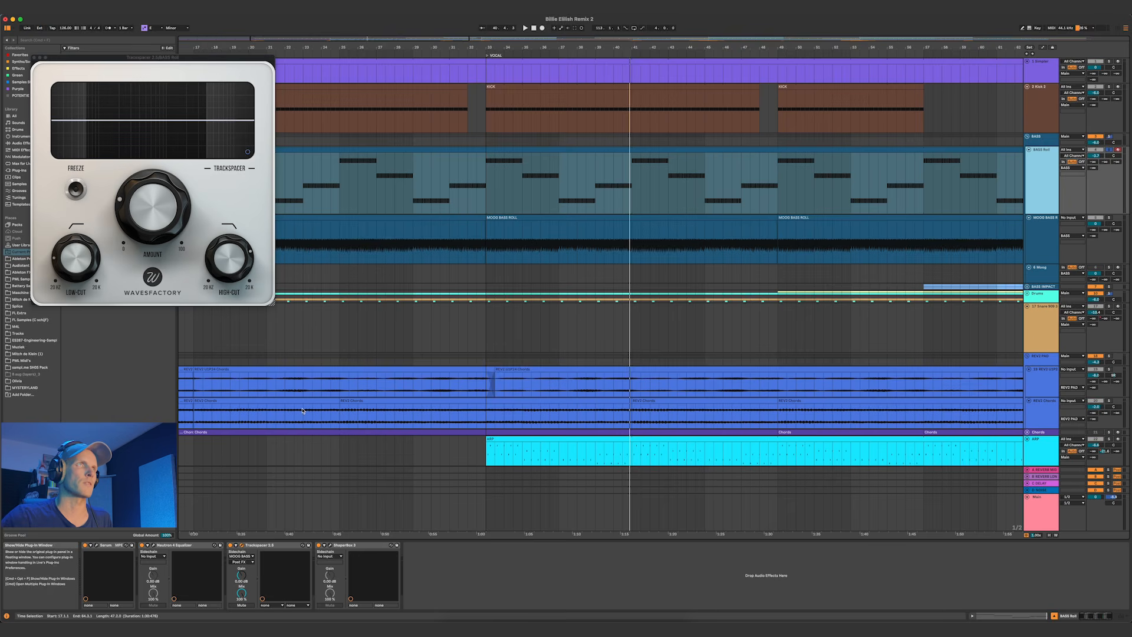
key(space)
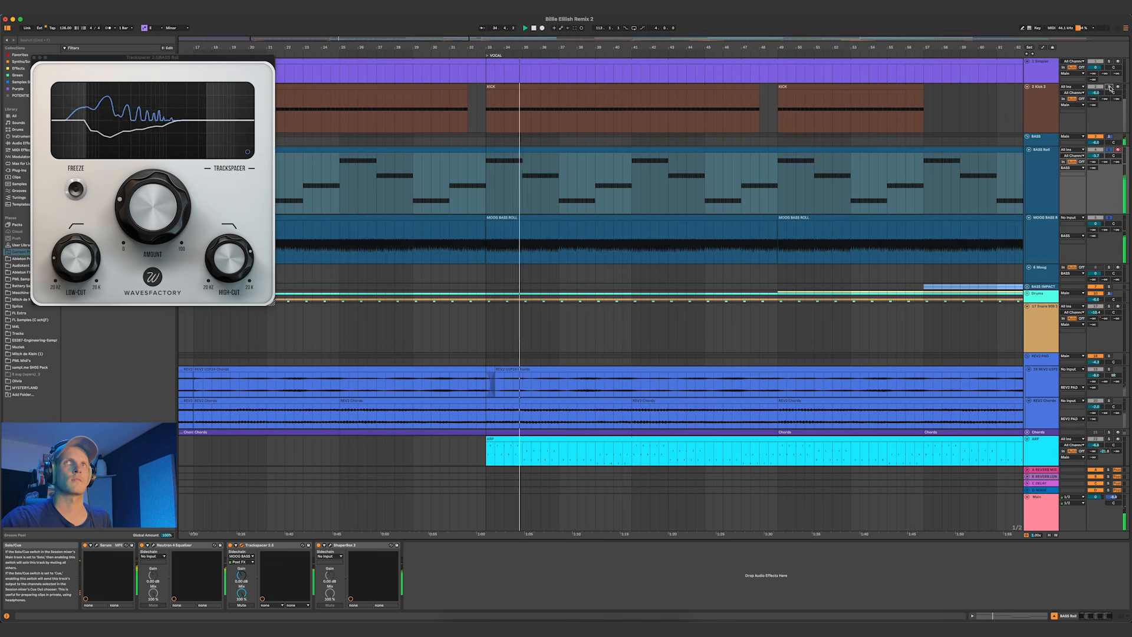
click(34, 58)
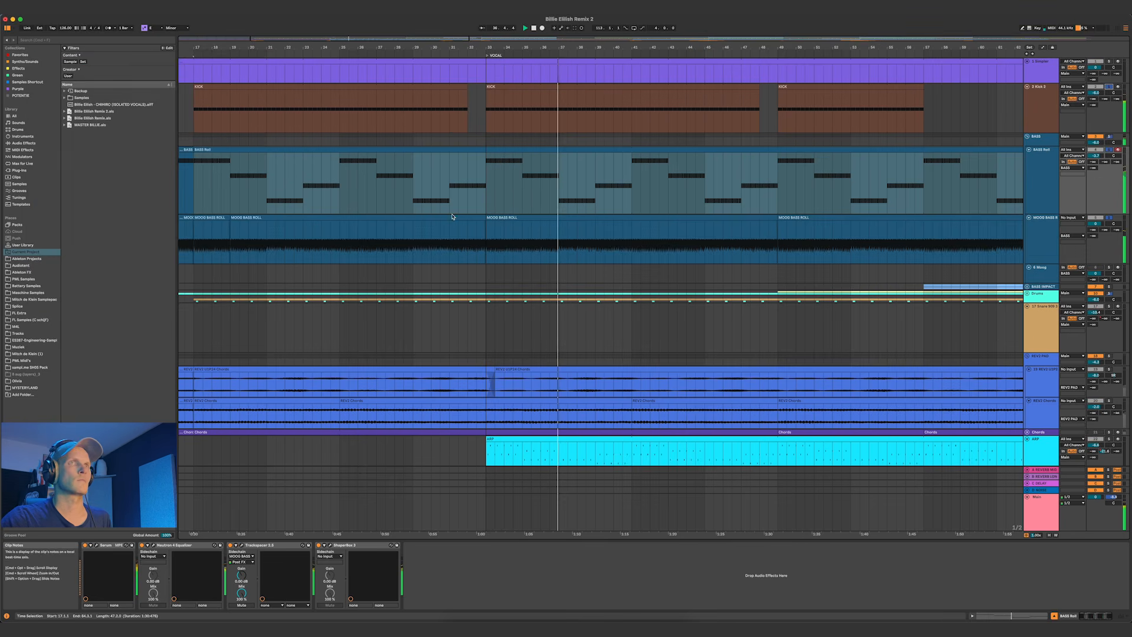
Unfold the BASS IMPACT group to show its tracks in the full arrangement
scroll(452, 216, down, 5)
scroll(453, 215, down, 3)
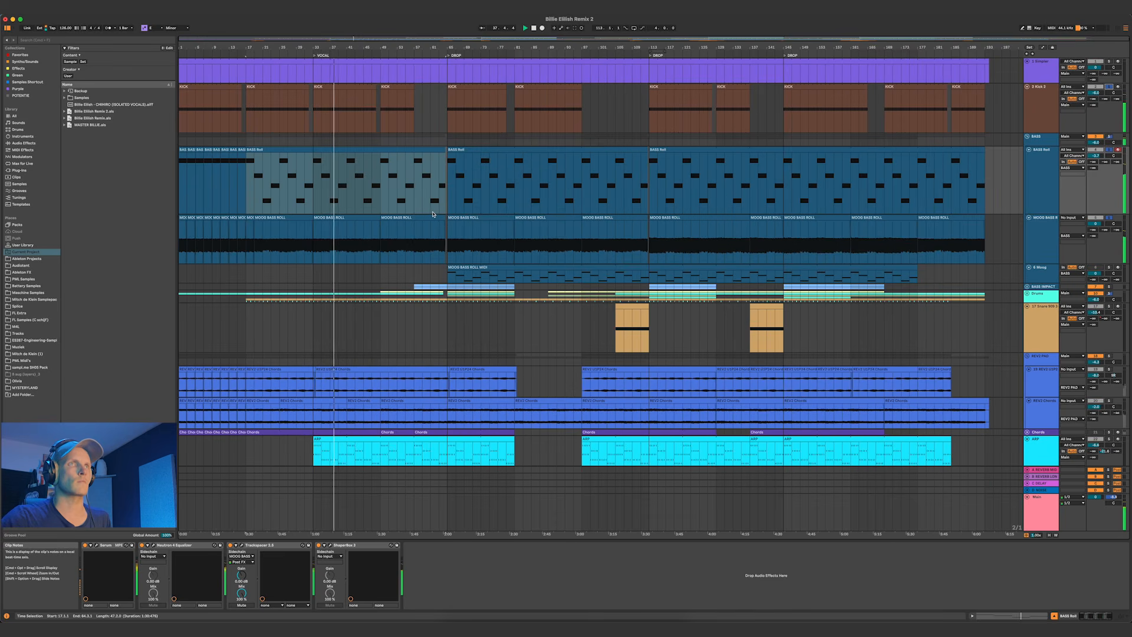
scroll(1027, 220, down, 3)
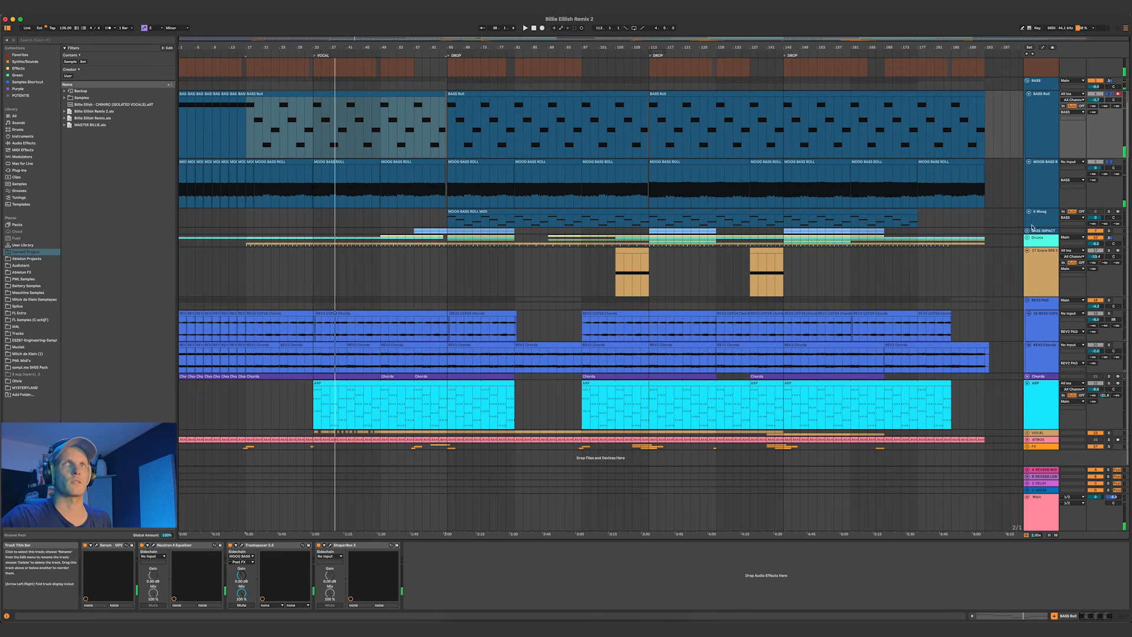
click(1028, 230)
scroll(405, 234, down, 2)
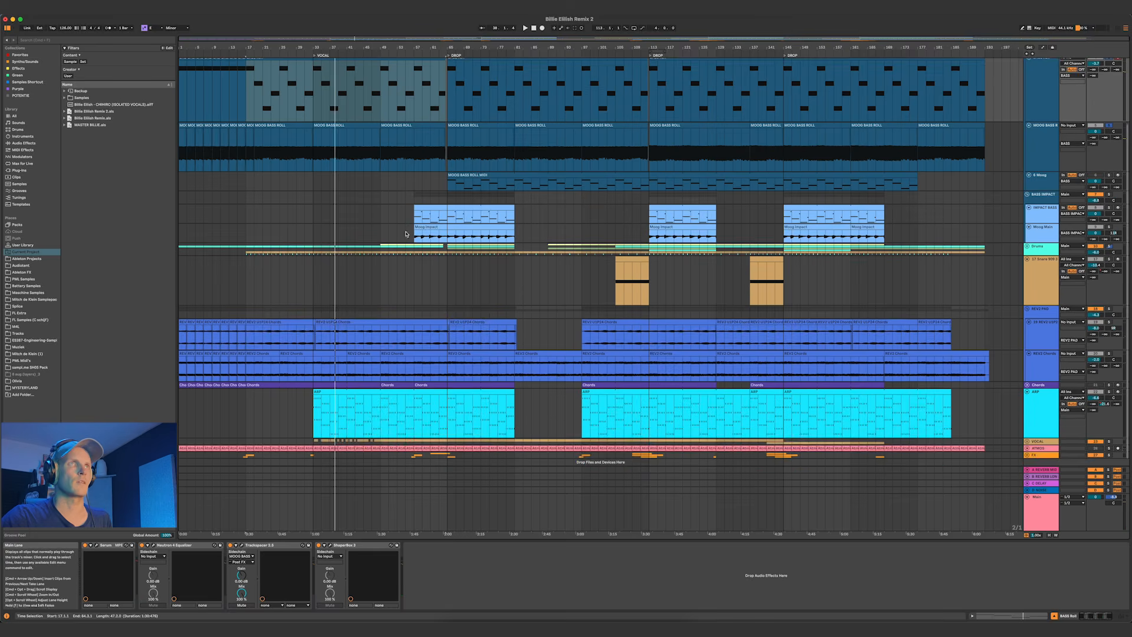
Enlarge the IMPACT BASS and Moog Main tracks around the drop and examine their notes and waveform
scroll(412, 223, up, 3)
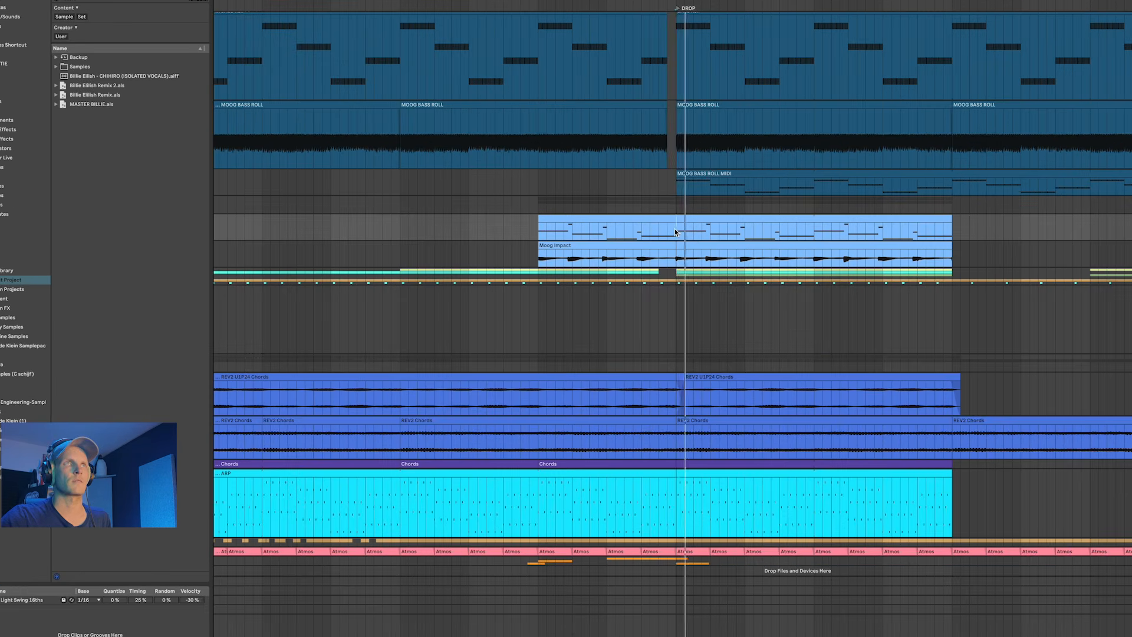
scroll(720, 217, down, 1)
scroll(721, 217, up, 2)
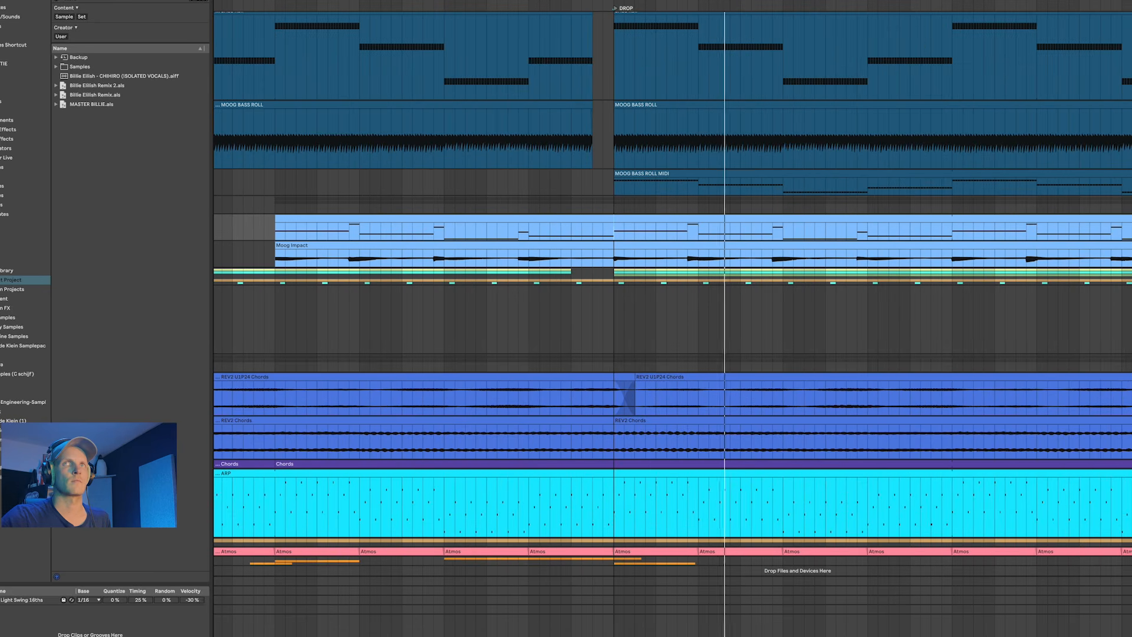
scroll(722, 227, up, 2)
click(1021, 298)
scroll(1021, 321, up, 2)
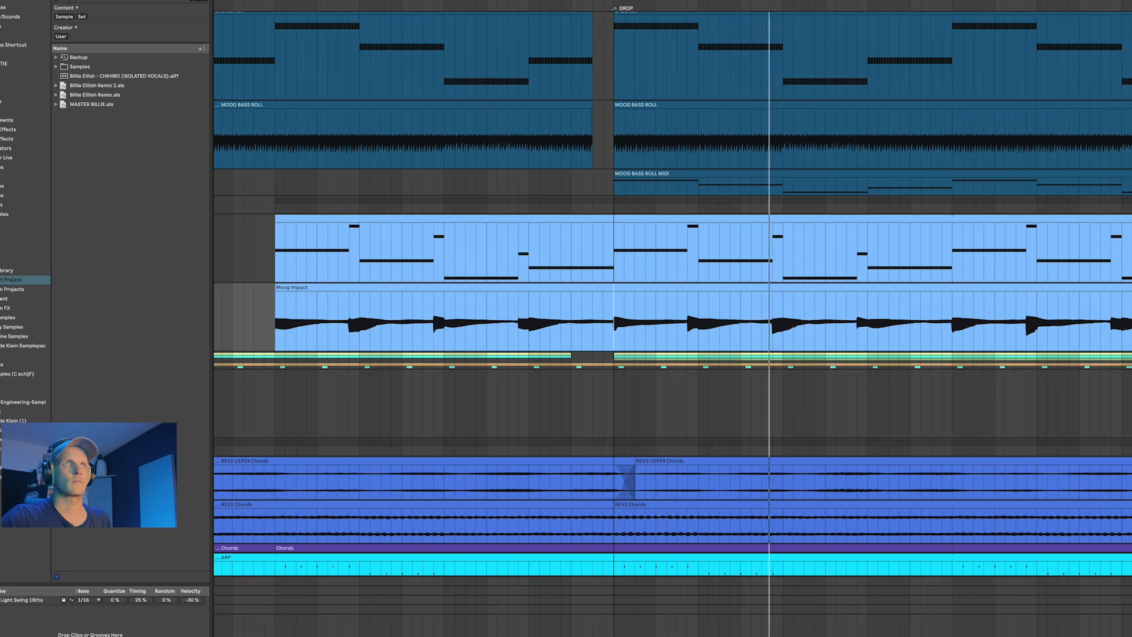
scroll(796, 282, down, 2)
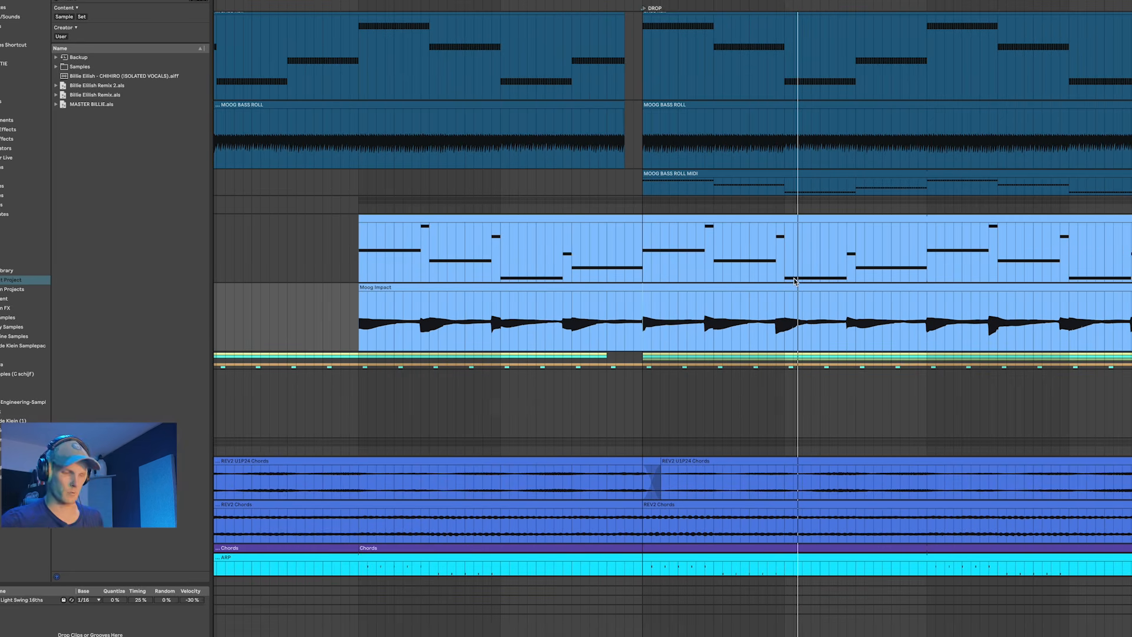
Listen to the IMPACT BASS track from the drop and inspect its Diva preset FR LEAD Reese Main, closing the instrument window
click(644, 240)
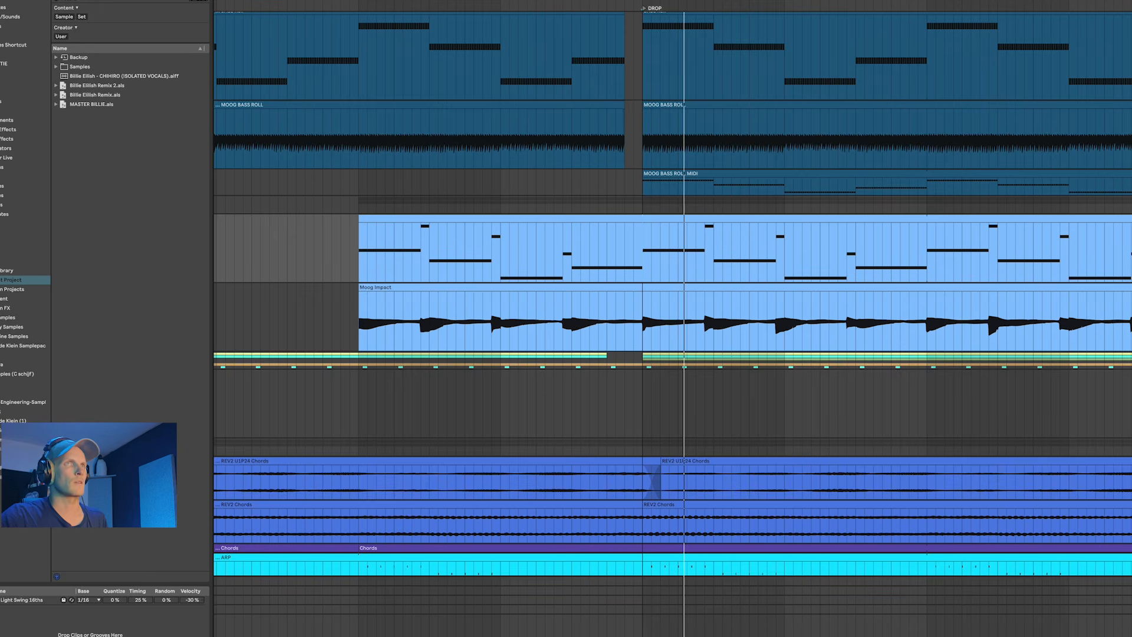
click(218, 636)
key(space)
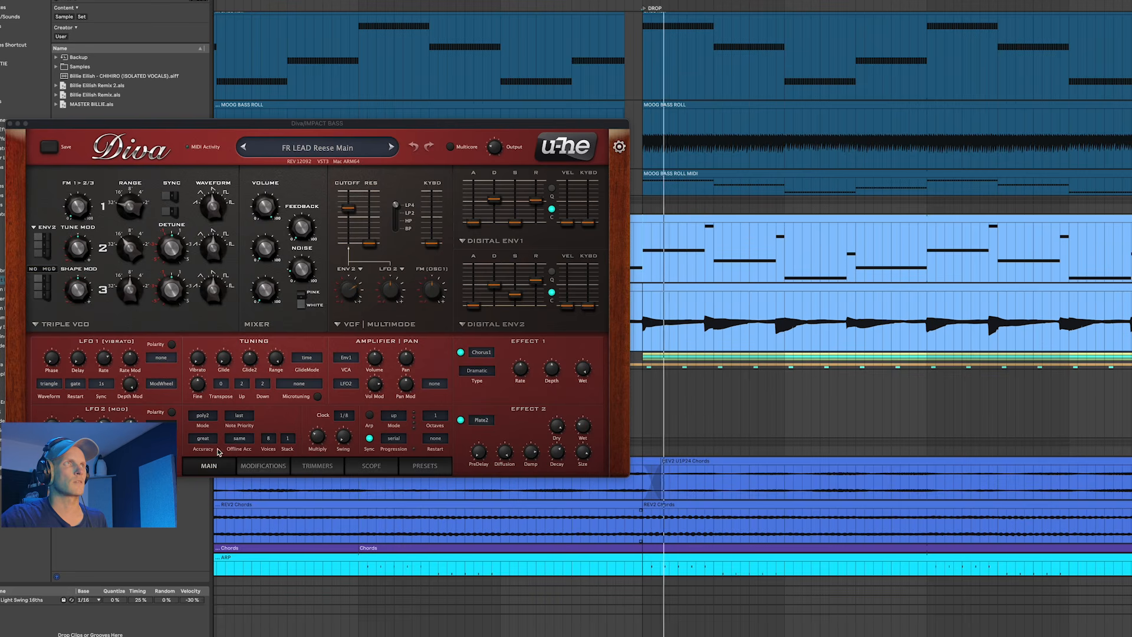
key(super+alt+p)
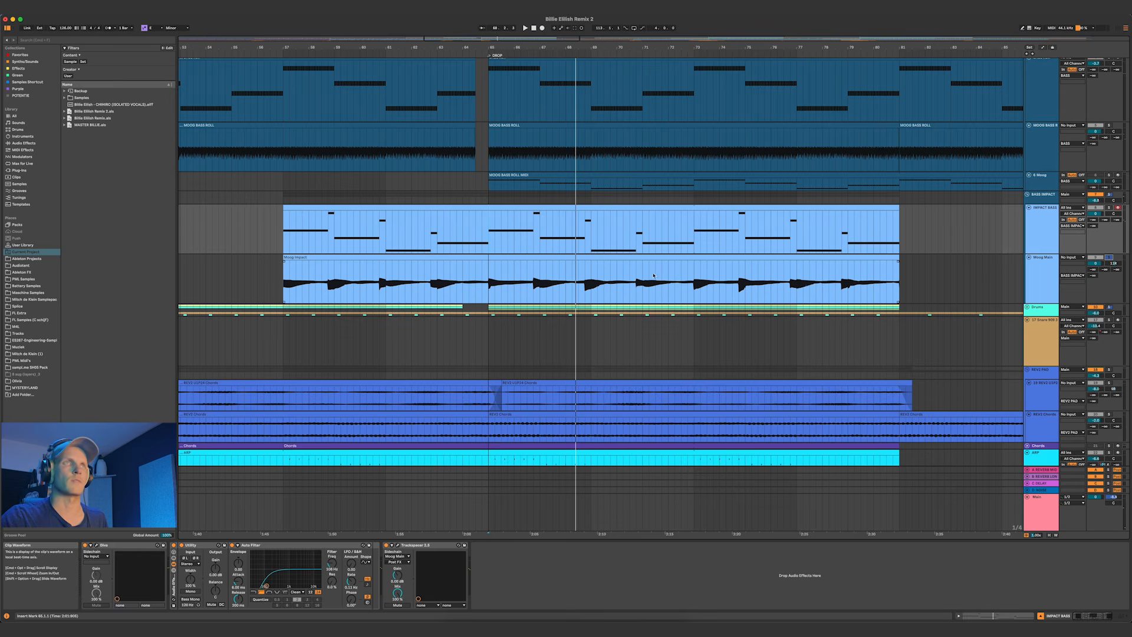
Play the Moog Main track from the drop and inspect both of its Neutron 4 Equalizers, closing each one
key(space)
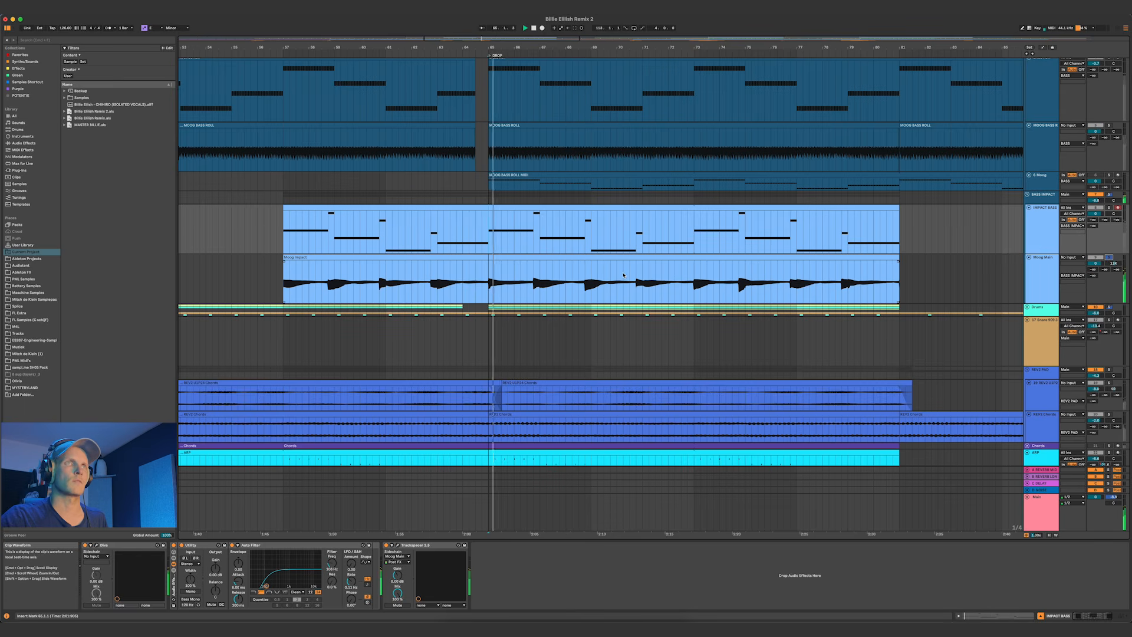
click(1048, 285)
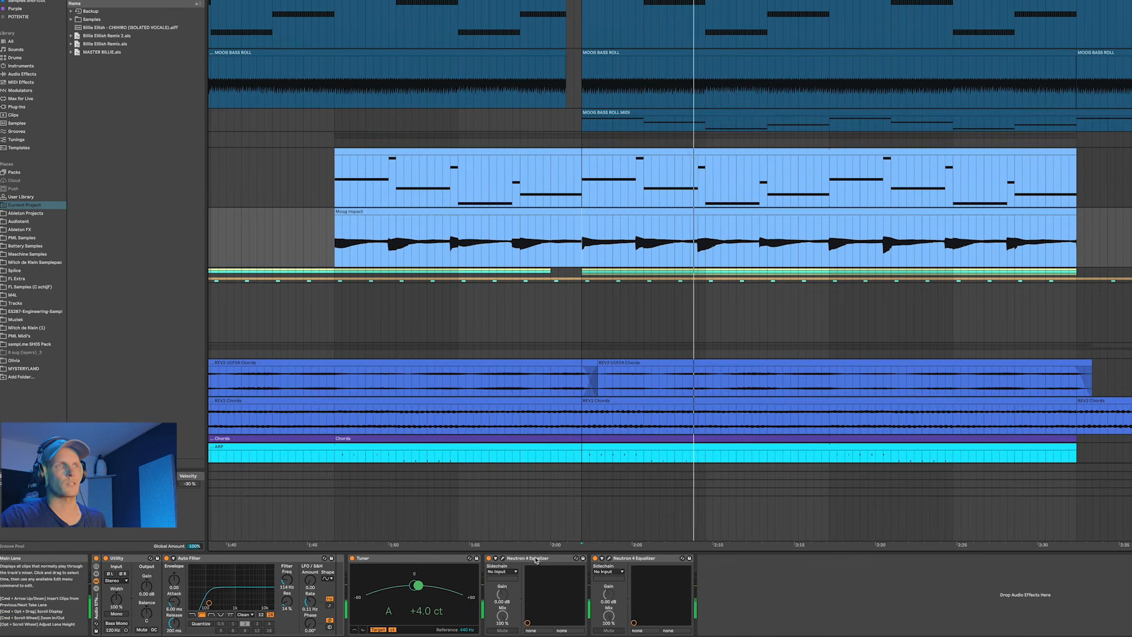
click(502, 558)
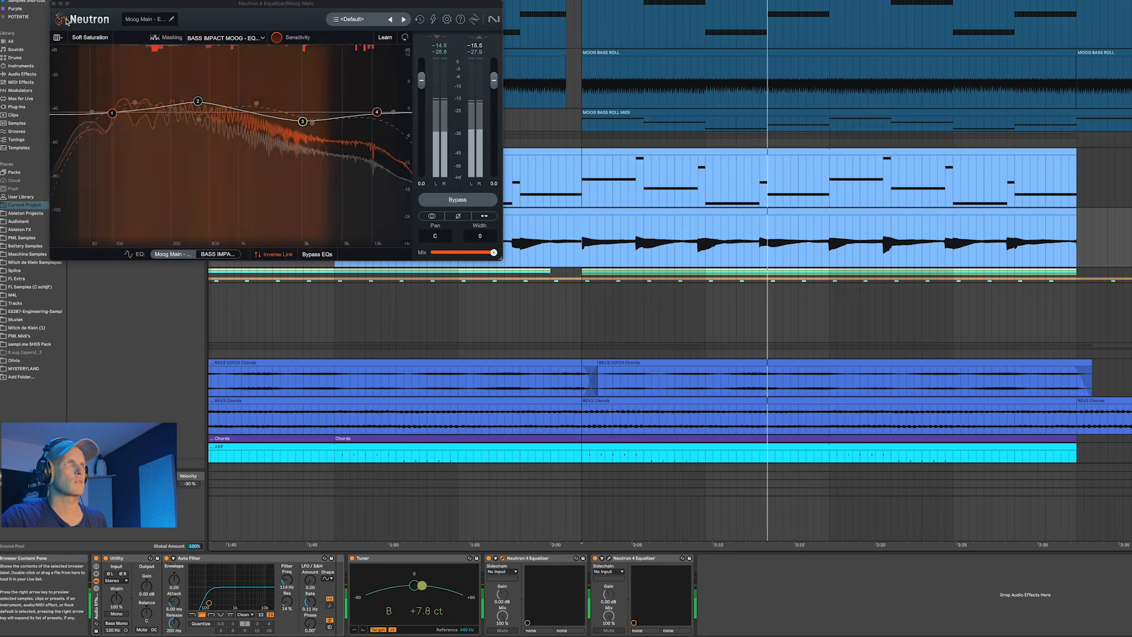
click(54, 5)
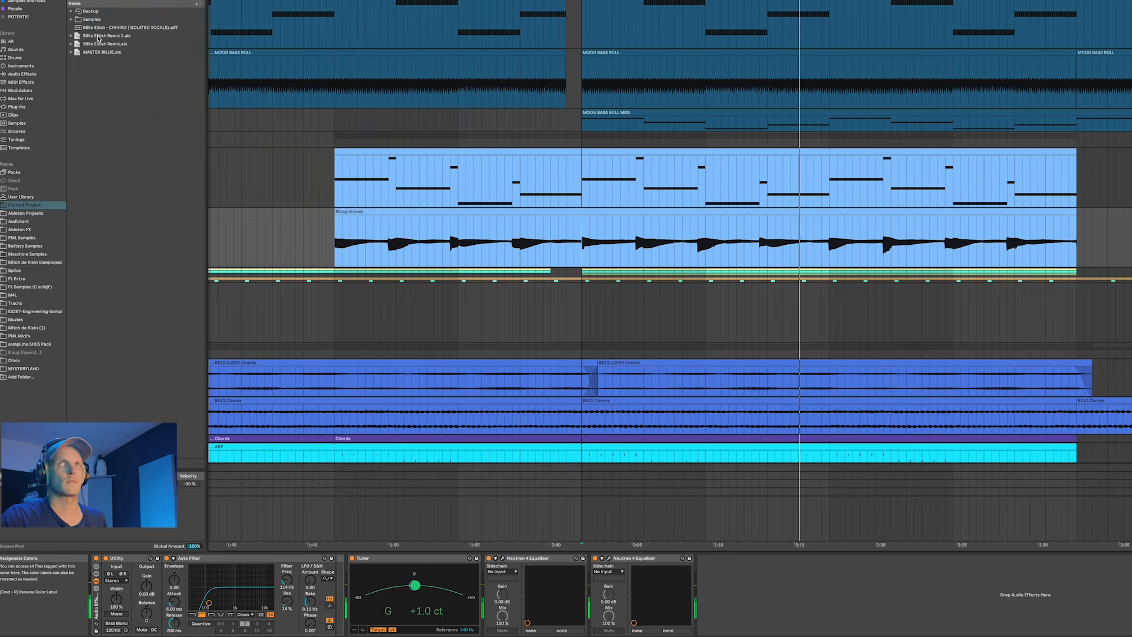
click(610, 559)
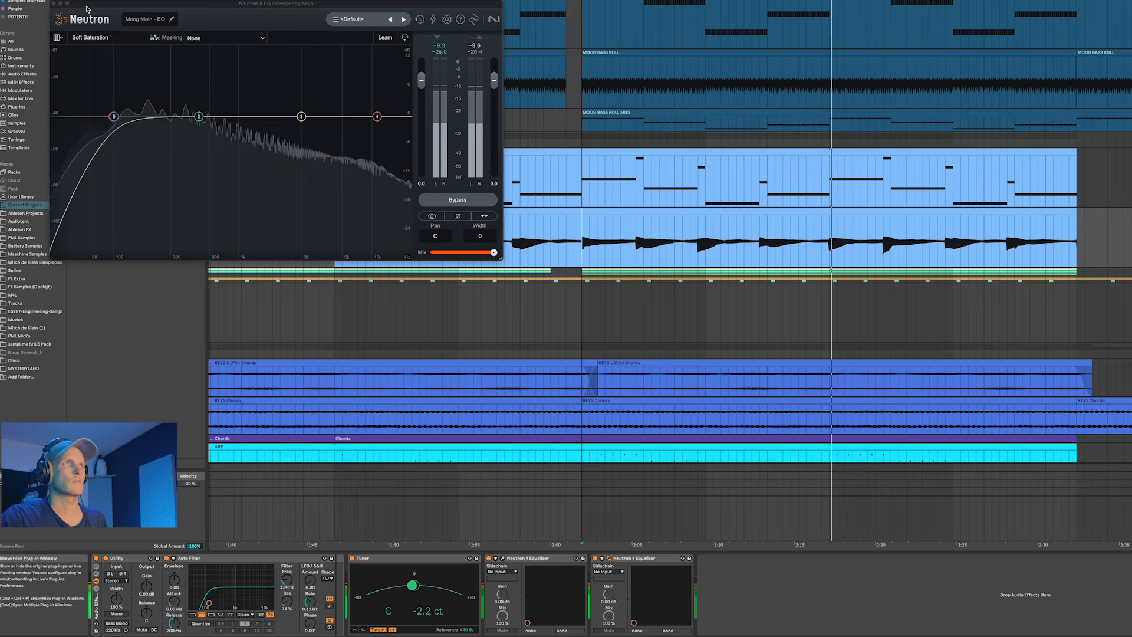
click(54, 5)
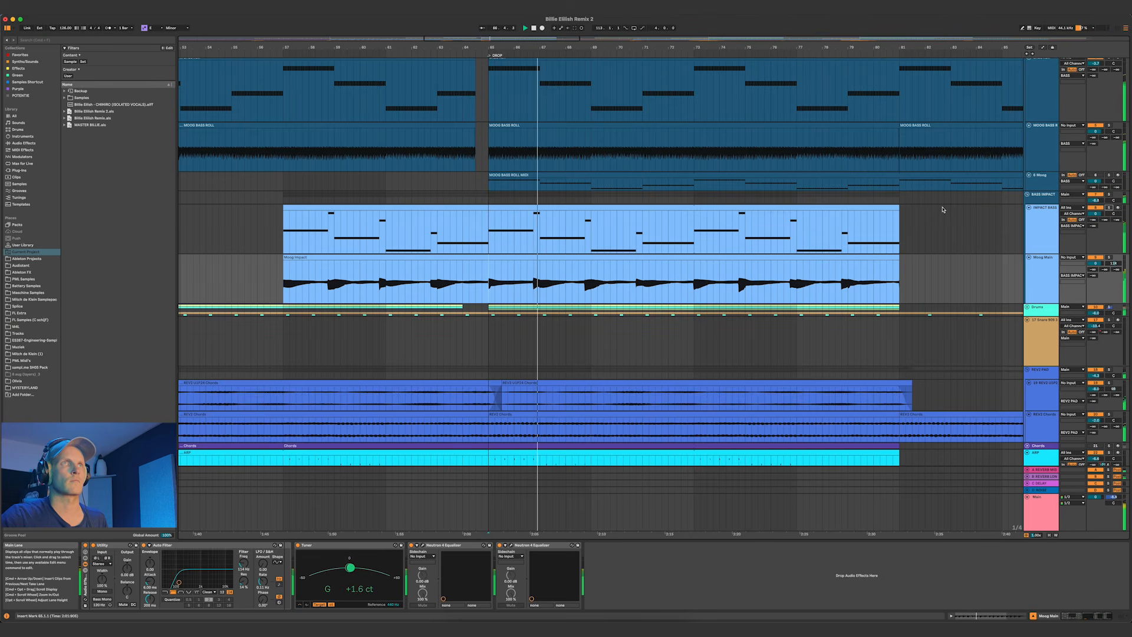
Fold the BASS IMPACT group and unfold the Drums group
scroll(709, 201, down, 3)
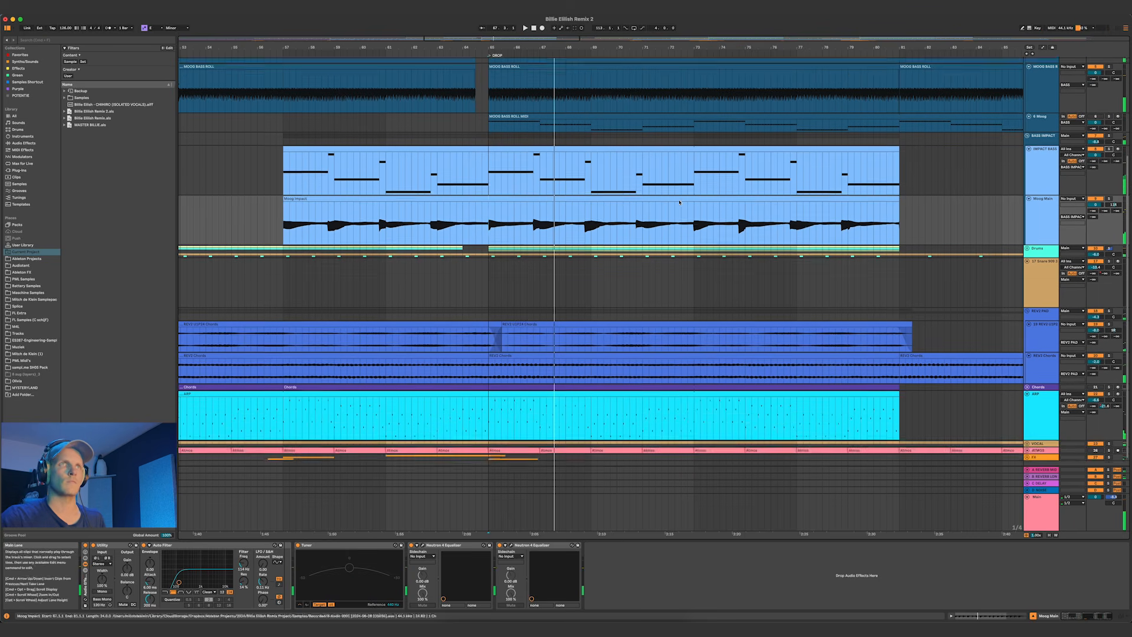
scroll(709, 201, up, 1)
click(1028, 157)
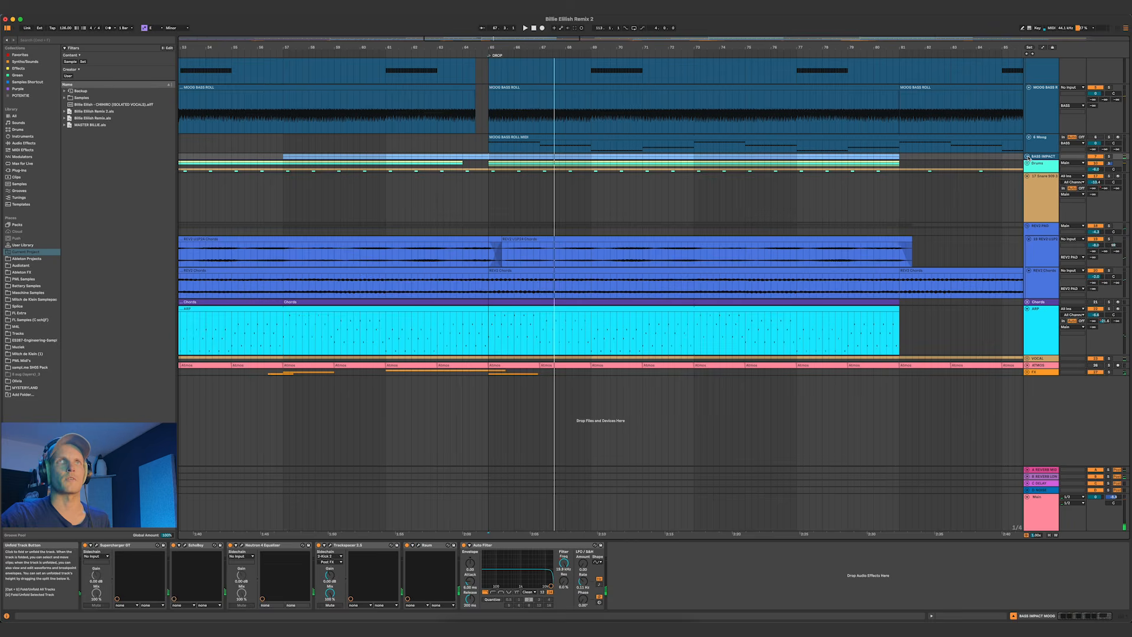
click(1029, 164)
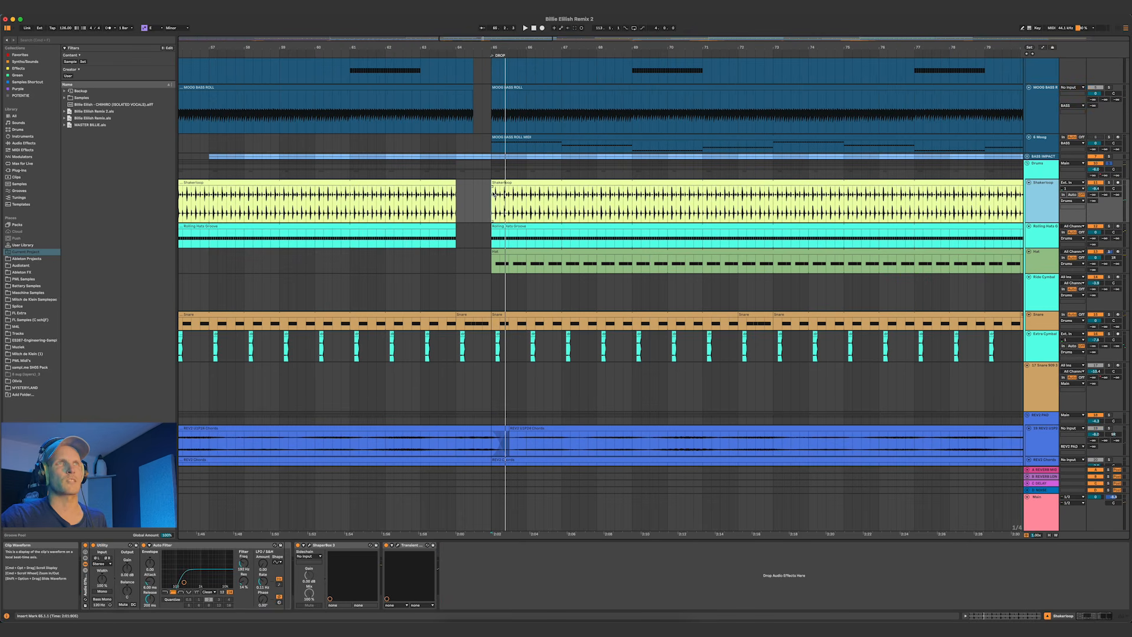
Open the Rolling Hats Groove clip at the drop in an enlarged clip editor and show its envelopes
scroll(494, 193, right, 3)
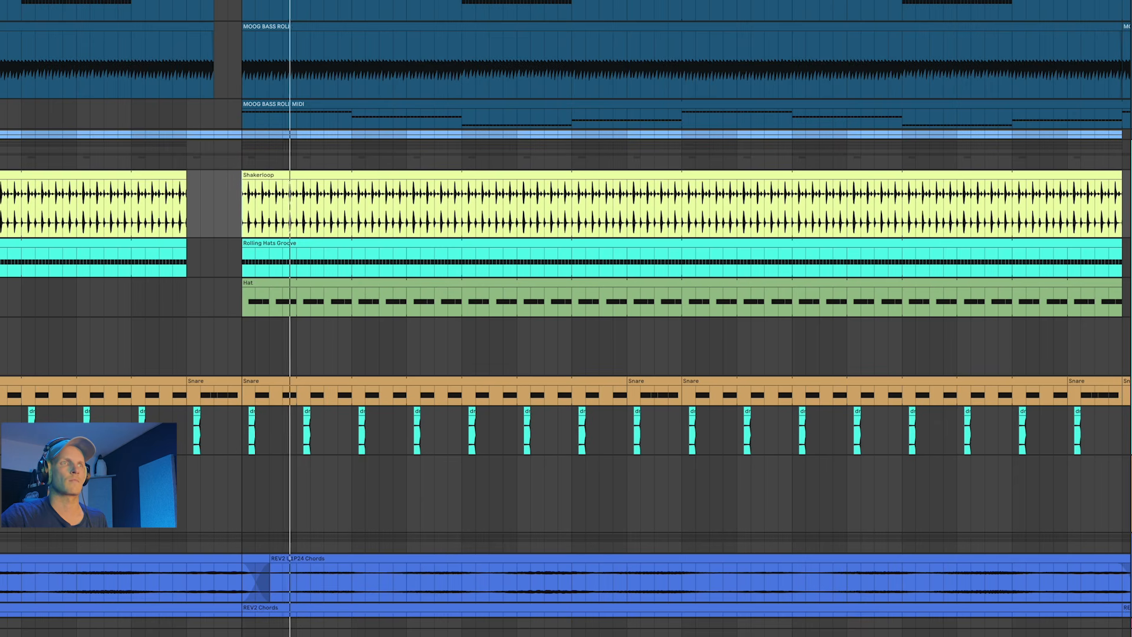
key(Down)
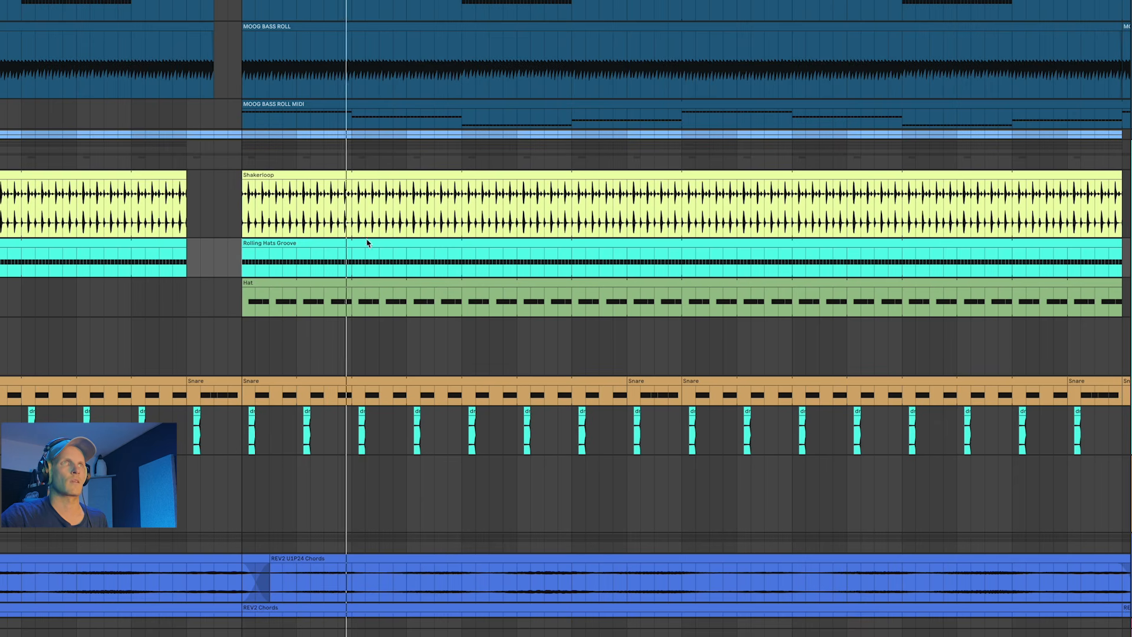
double_click(338, 243)
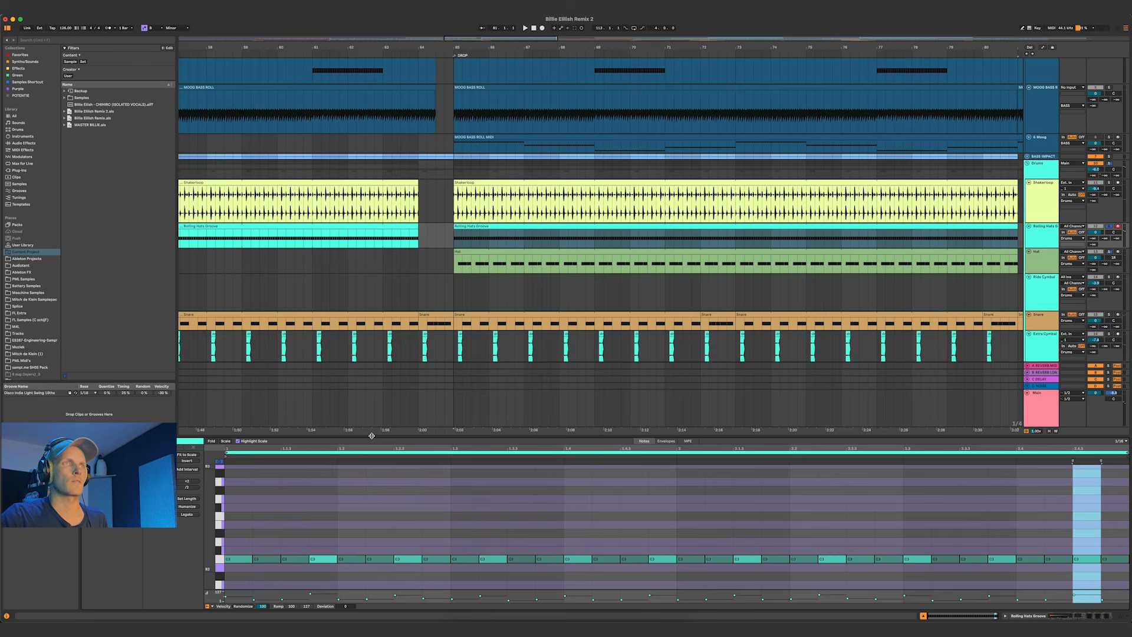
drag(372, 435, 454, 357)
click(666, 364)
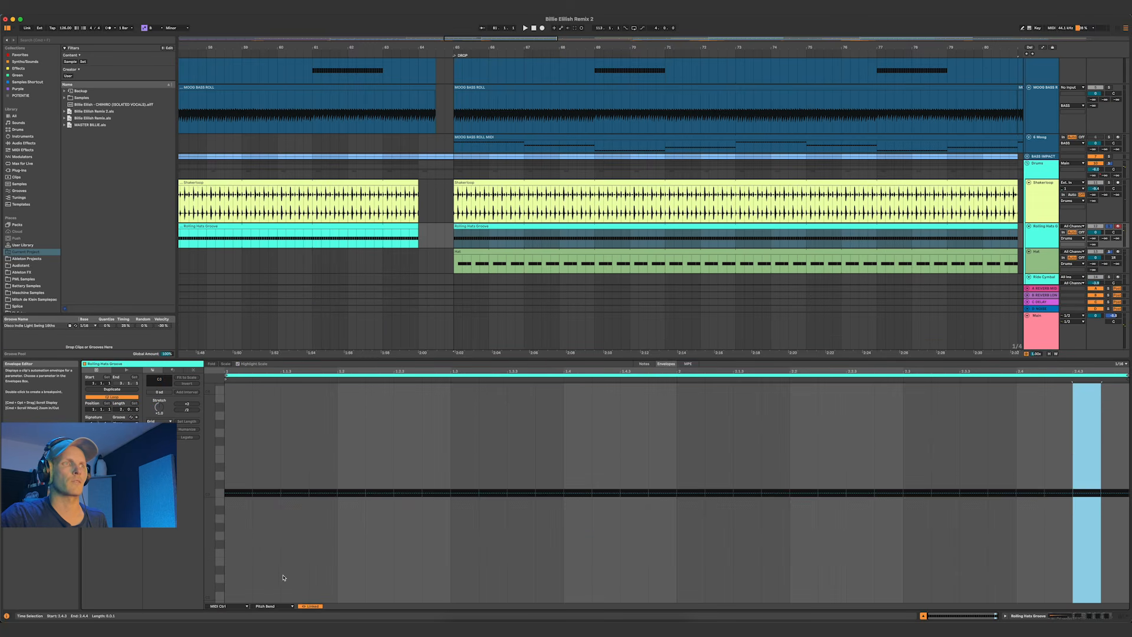
Display the clip's Volume Envelope Decay Time envelope for the OpenHH AwakeArise device
click(244, 606)
click(228, 567)
click(271, 607)
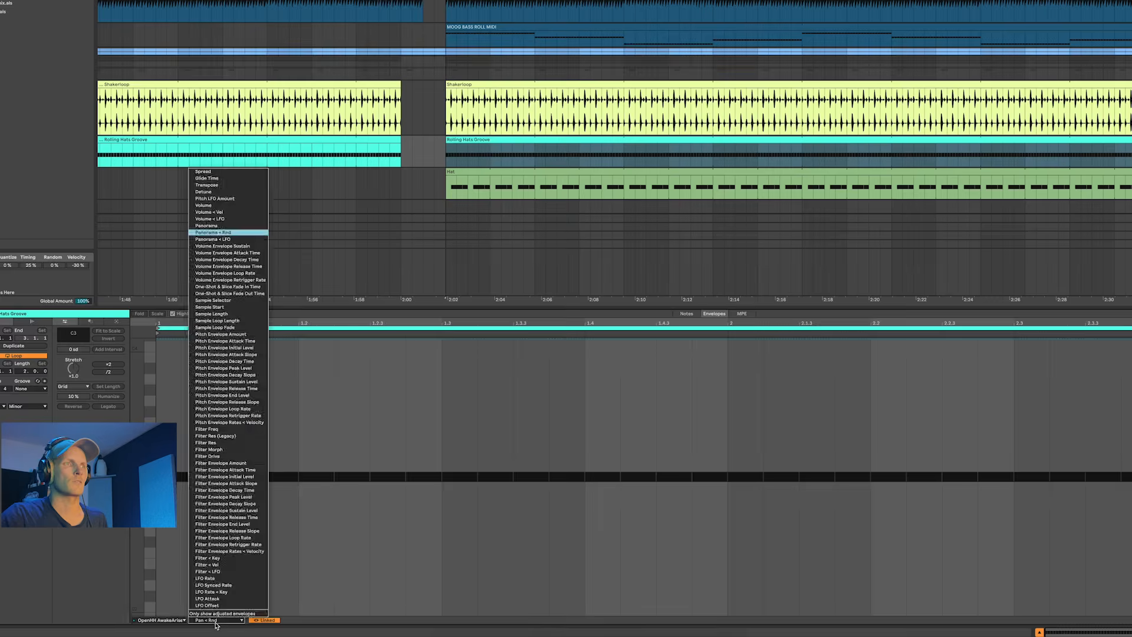
click(220, 260)
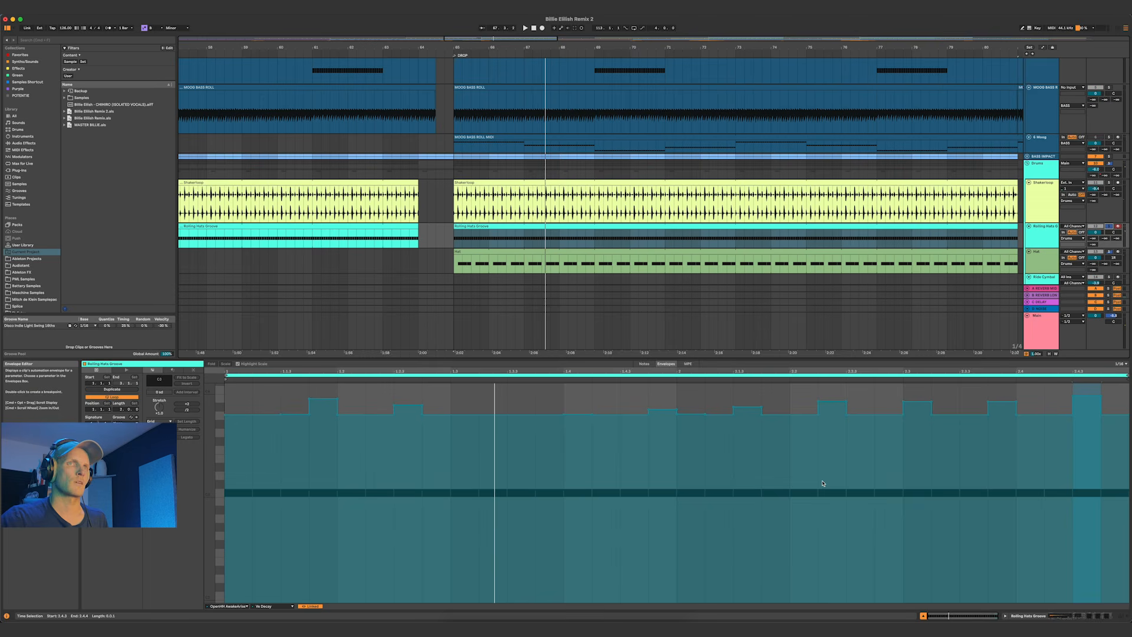
Play the Rolling Hats Groove from the drop and show the track's device chain to watch the sampler's Decay
key(space)
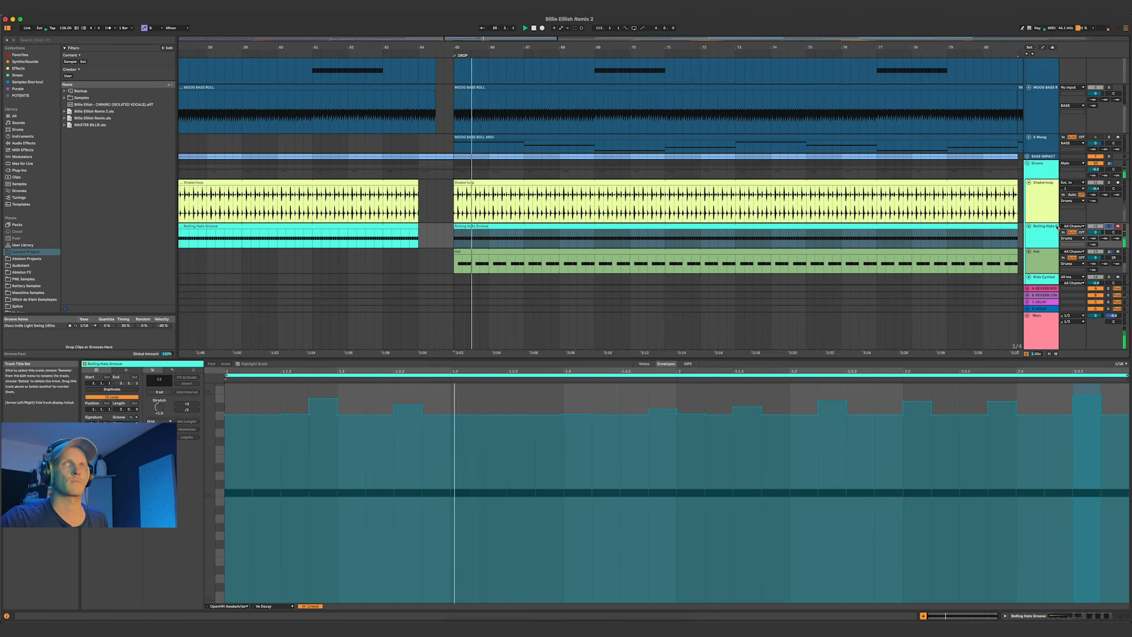
double_click(1053, 227)
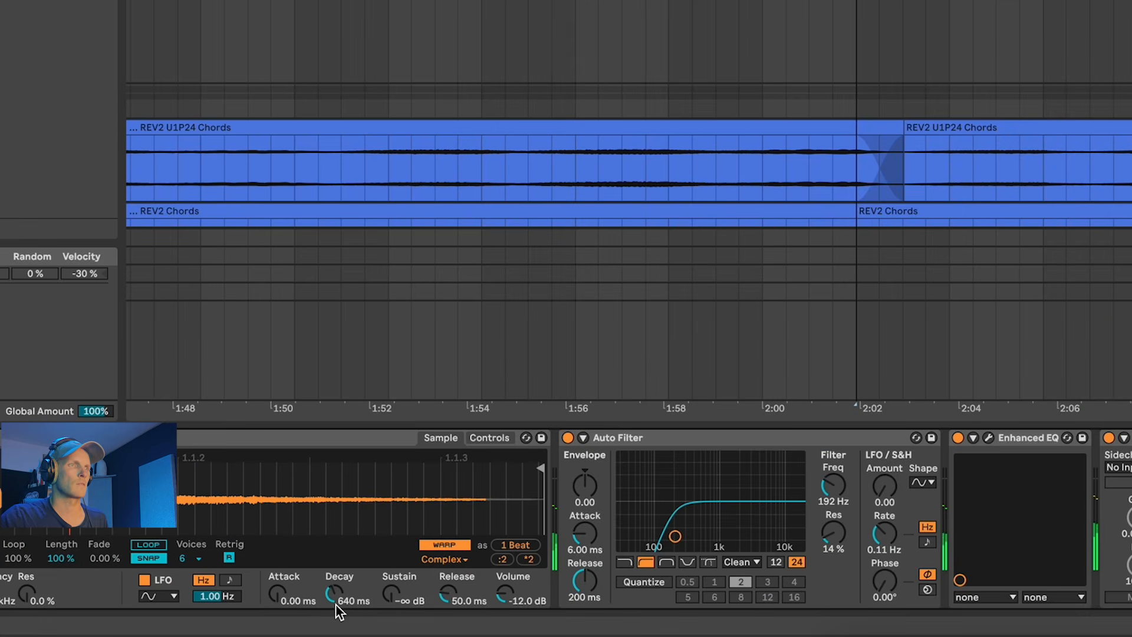
Audition the Rolling Hats Groove with its plug-ins bypassed, toggle Enhanced EQ to compare, and open its window to inspect the settings
click(759, 437)
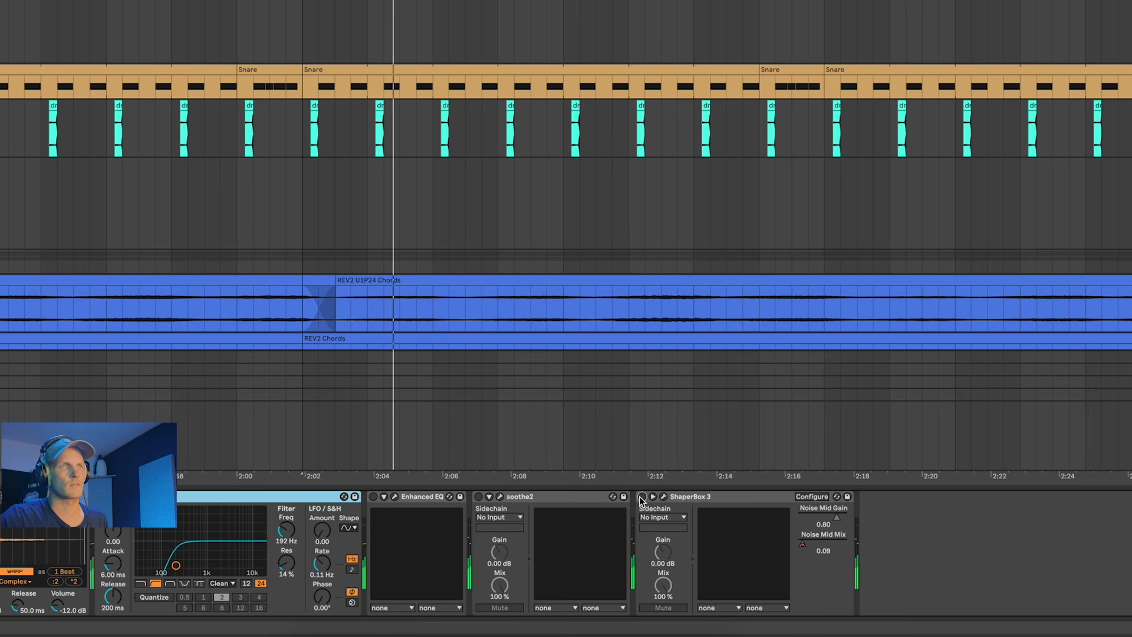
click(374, 497)
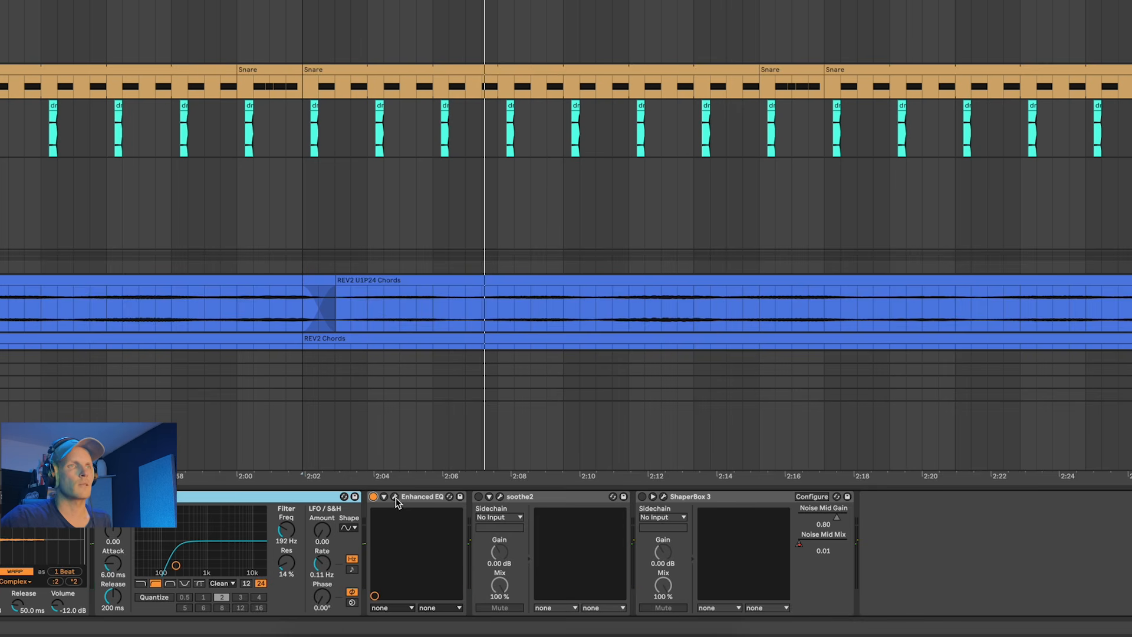
click(395, 498)
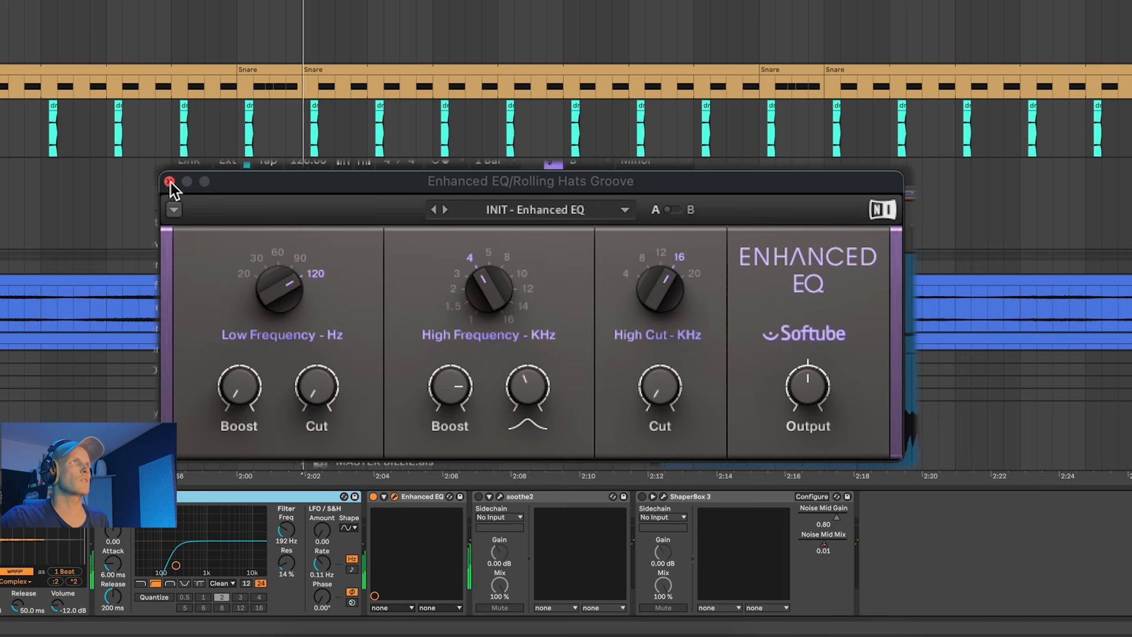
click(373, 497)
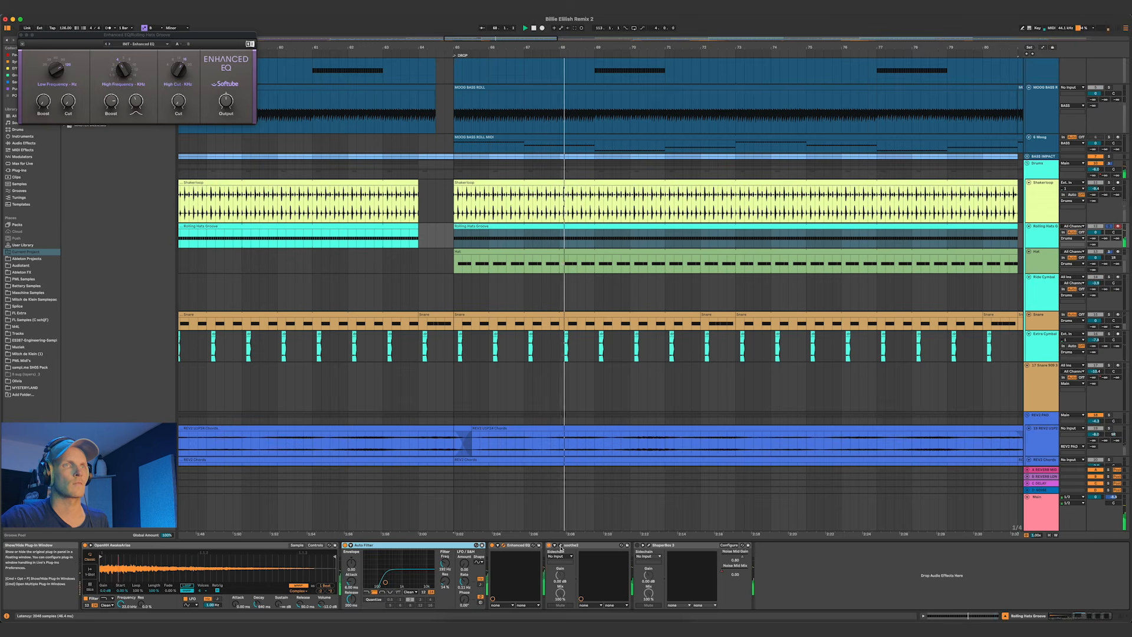
Open soothe2 on the Rolling Hats Groove and switch its delta monitoring on and off to hear the removed signal
click(560, 546)
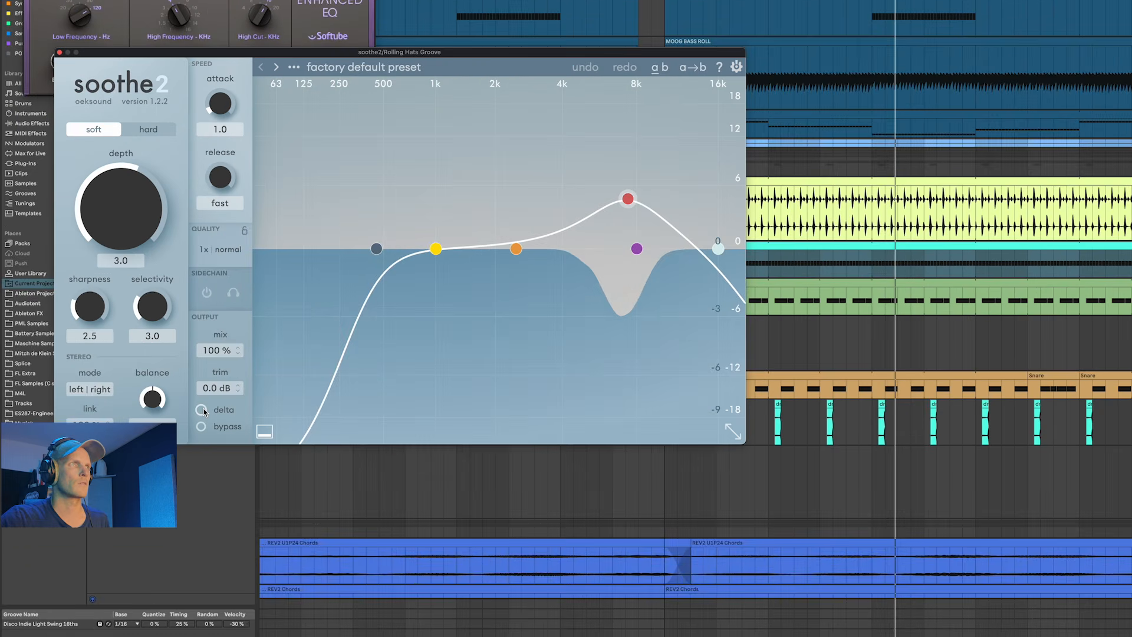
click(140, 337)
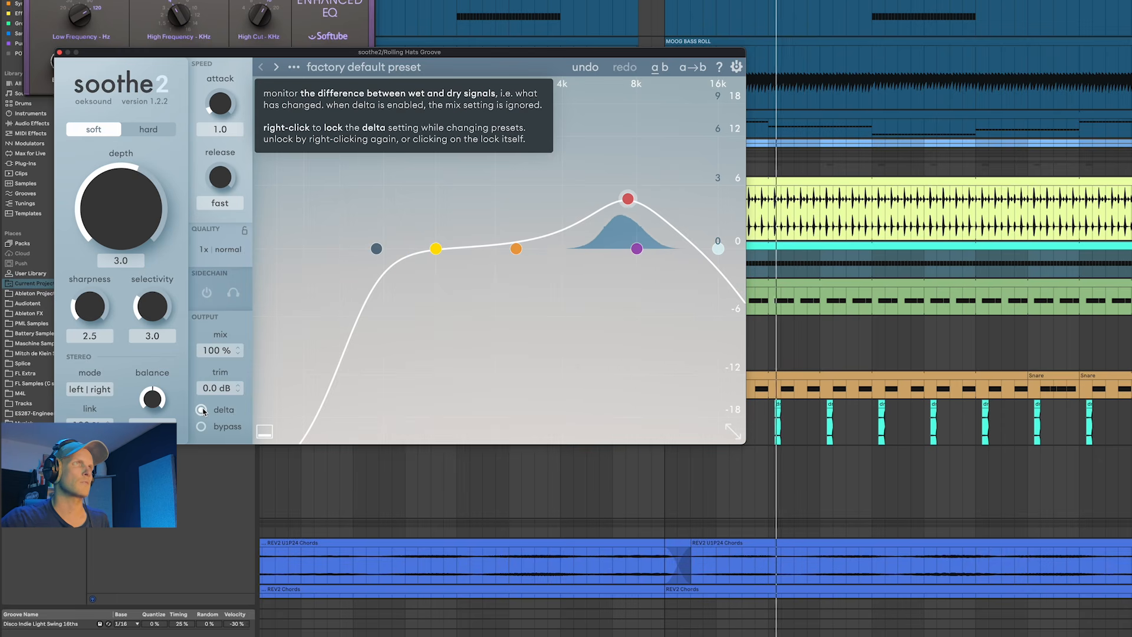
click(201, 409)
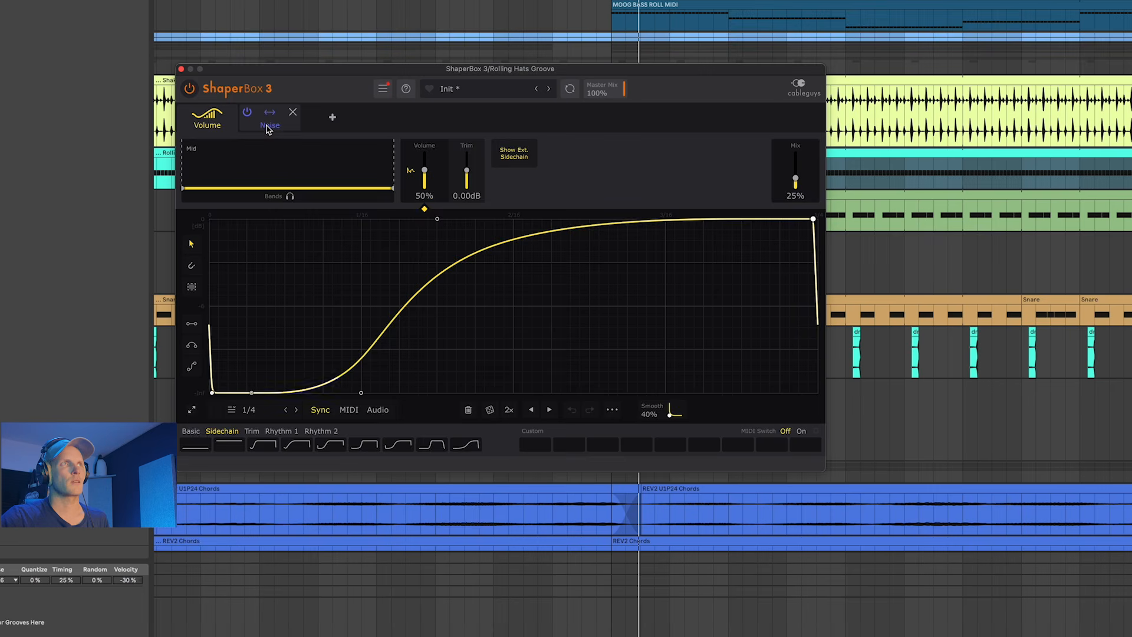
Inspect ShaperBox 3's Tape Vintage Noise shaper and its Mix level during playback, and close the plug-in window
click(249, 205)
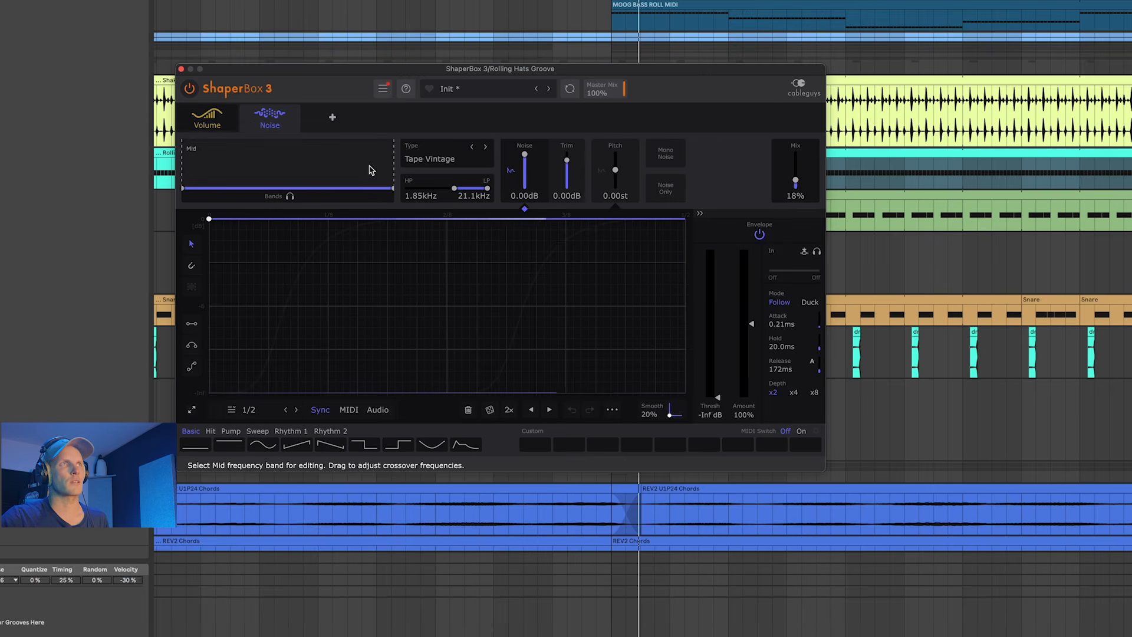
key(space)
drag(783, 190, 784, 192)
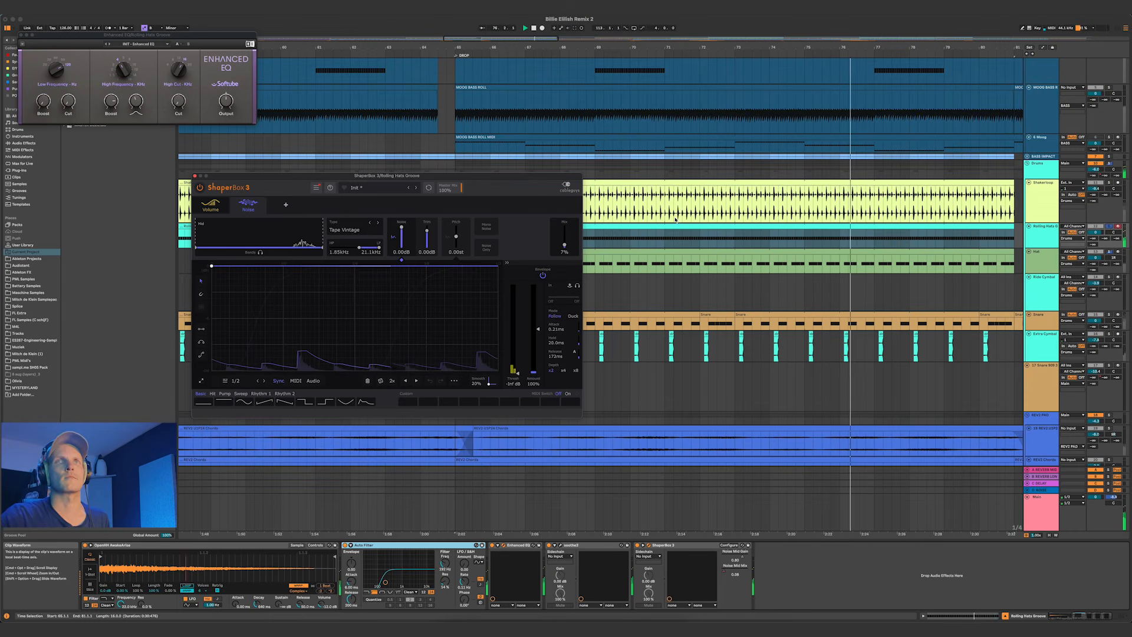
scroll(678, 216, down, 3)
scroll(678, 216, down, 5)
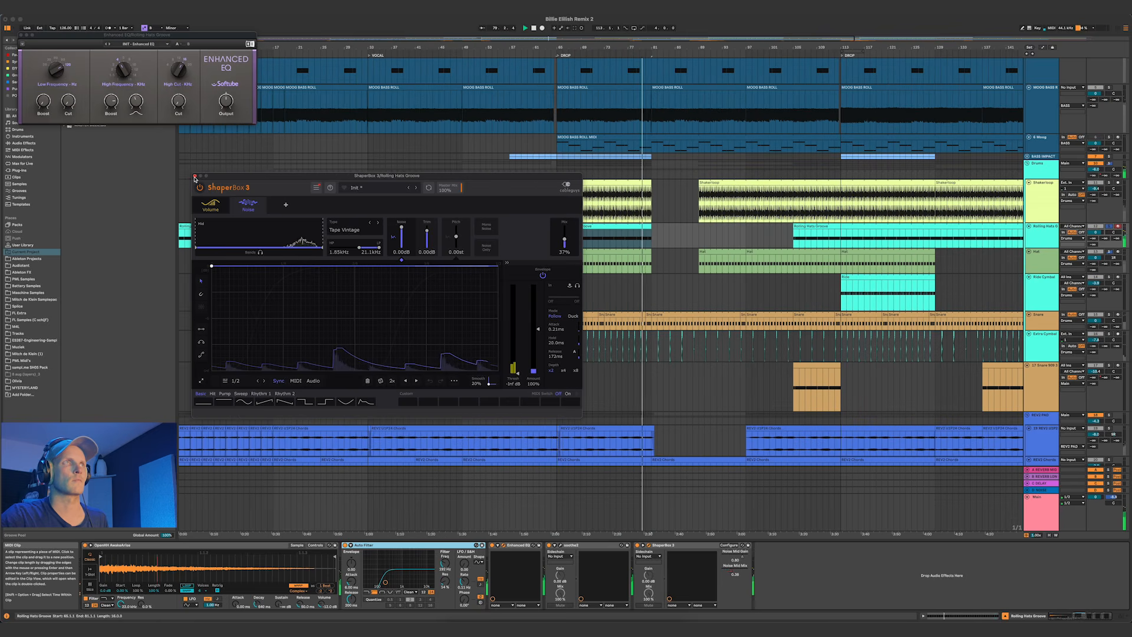
click(196, 177)
Play the Hat clip at the first drop and solo its Instrument Rack chains one by one: MDC1 HiHat 057, PML_NH_HH_013 and VMH2 Open Hihat 008
click(602, 254)
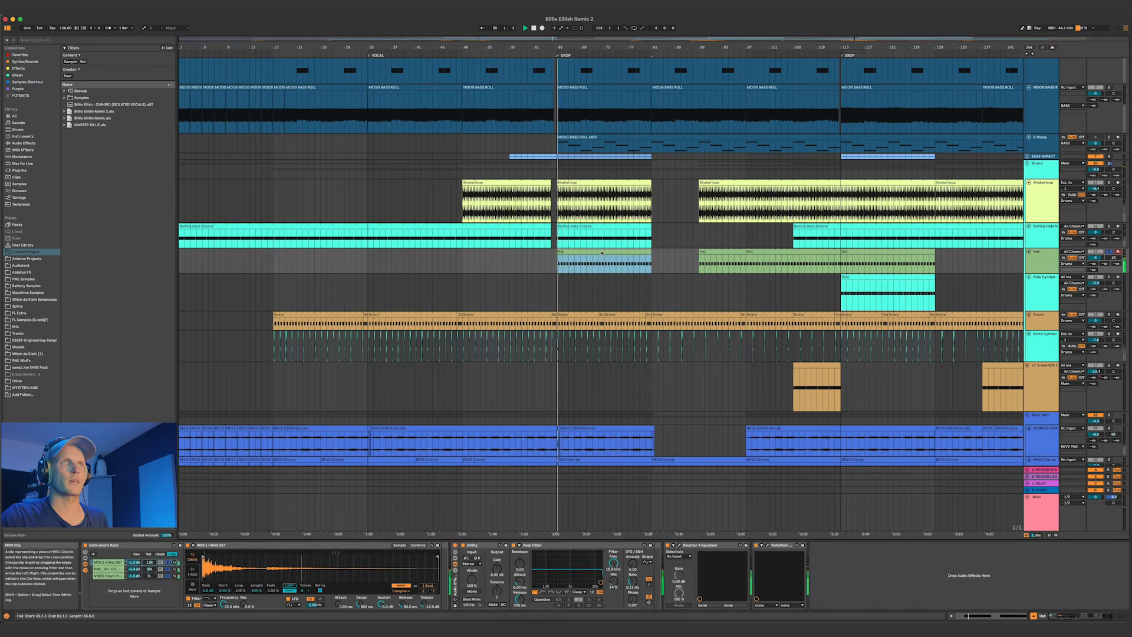
click(1040, 261)
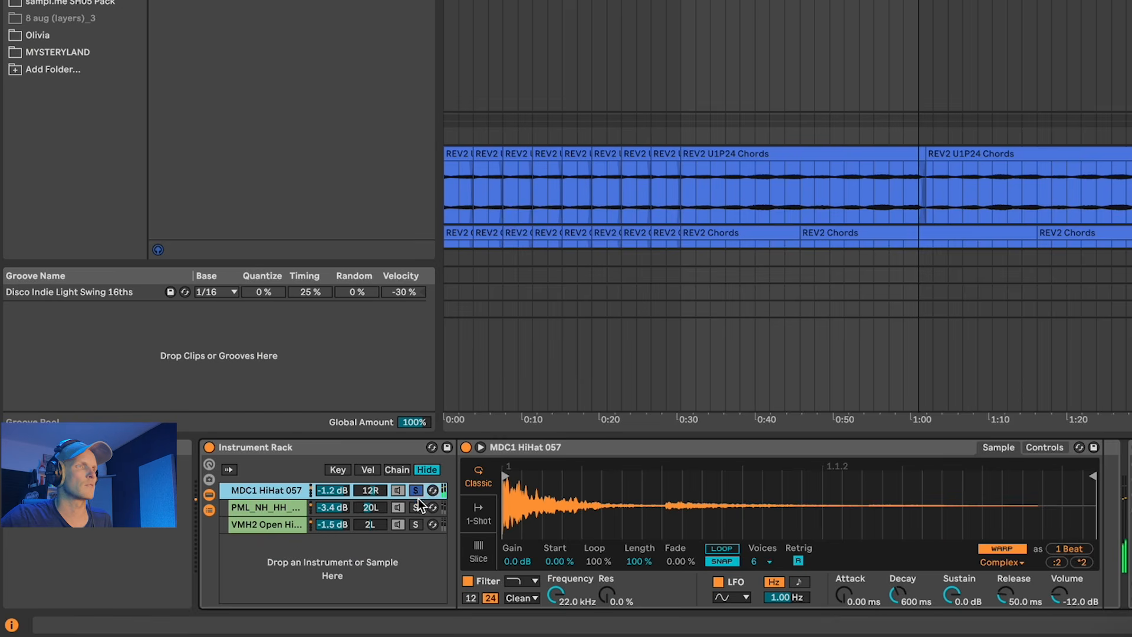
click(168, 569)
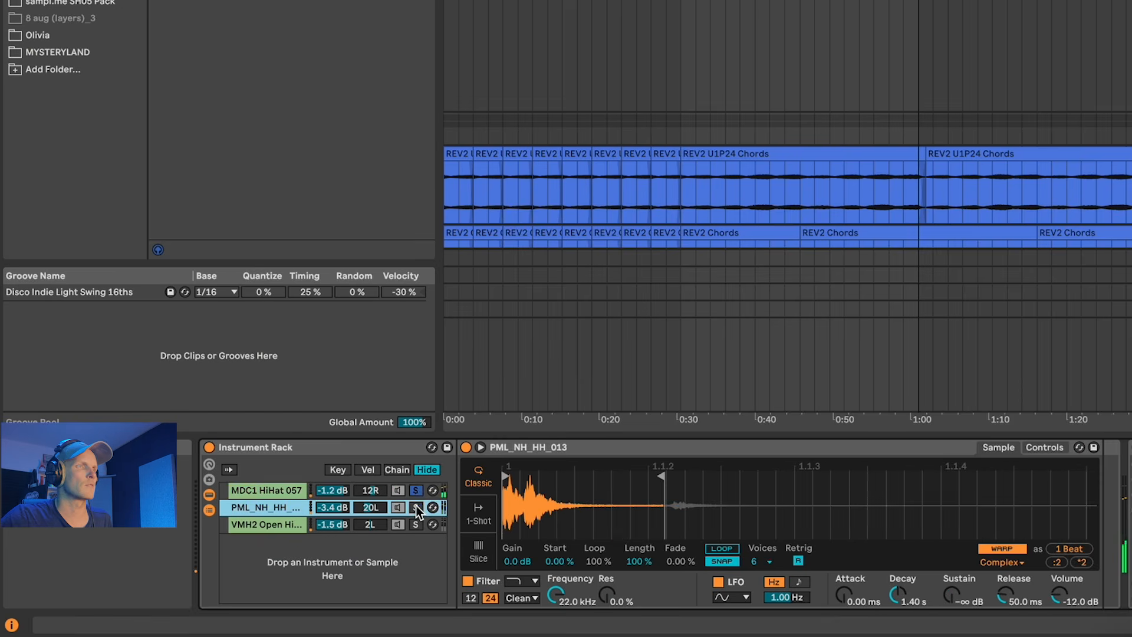
click(168, 576)
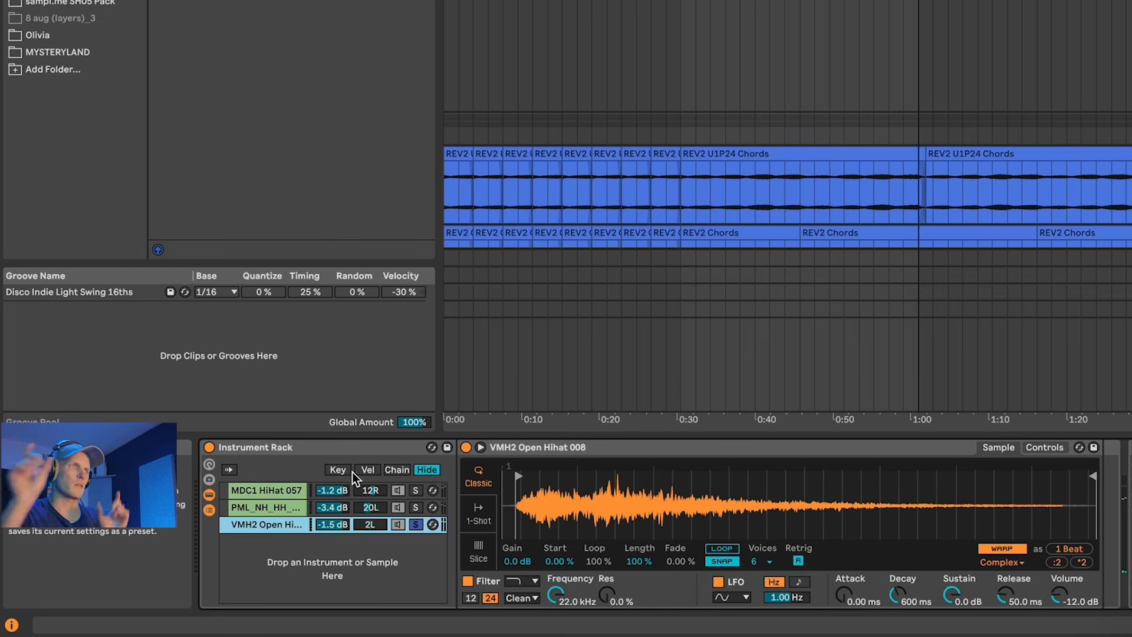
Compare combinations of the three soloed hi-hat chains in the Instrument Rack, finishing with all three soloed together
click(415, 490)
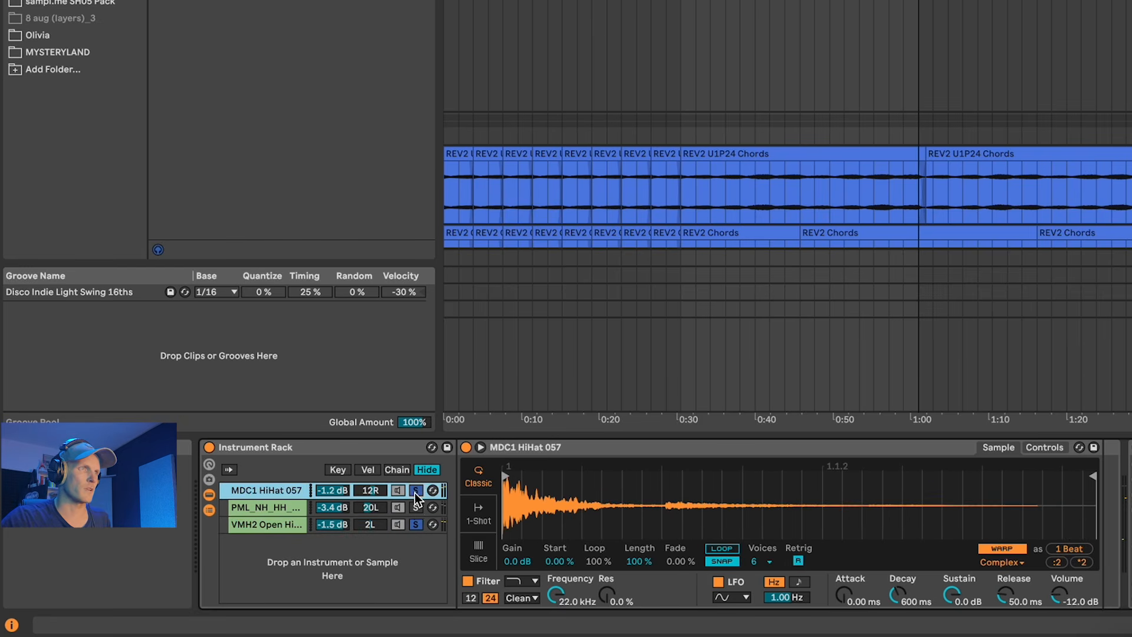
click(415, 507)
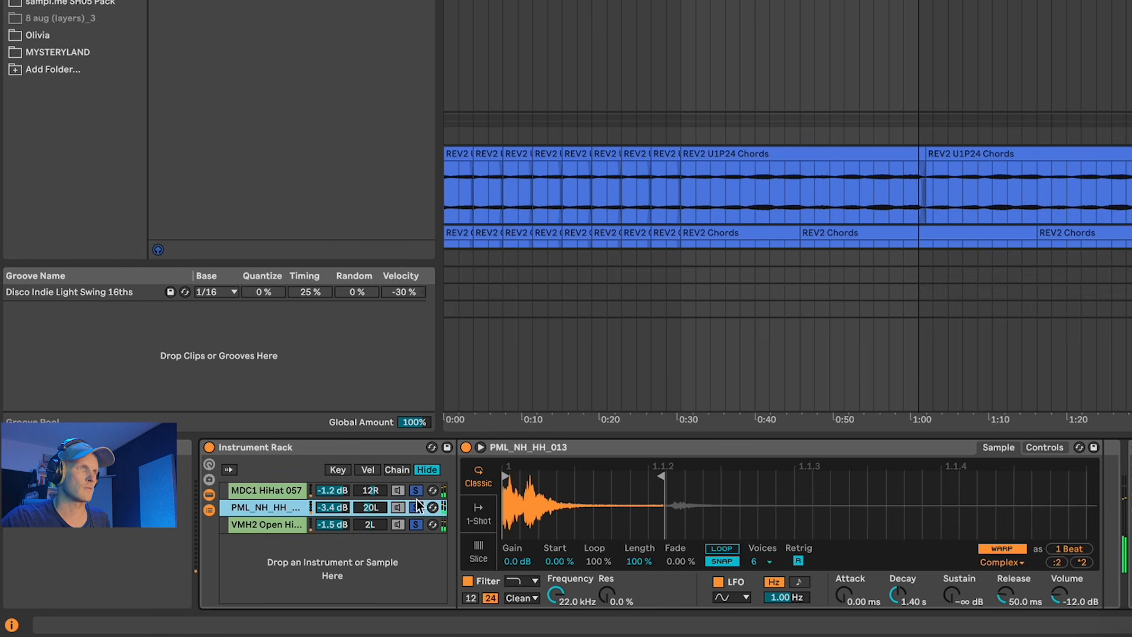
click(417, 494)
click(417, 525)
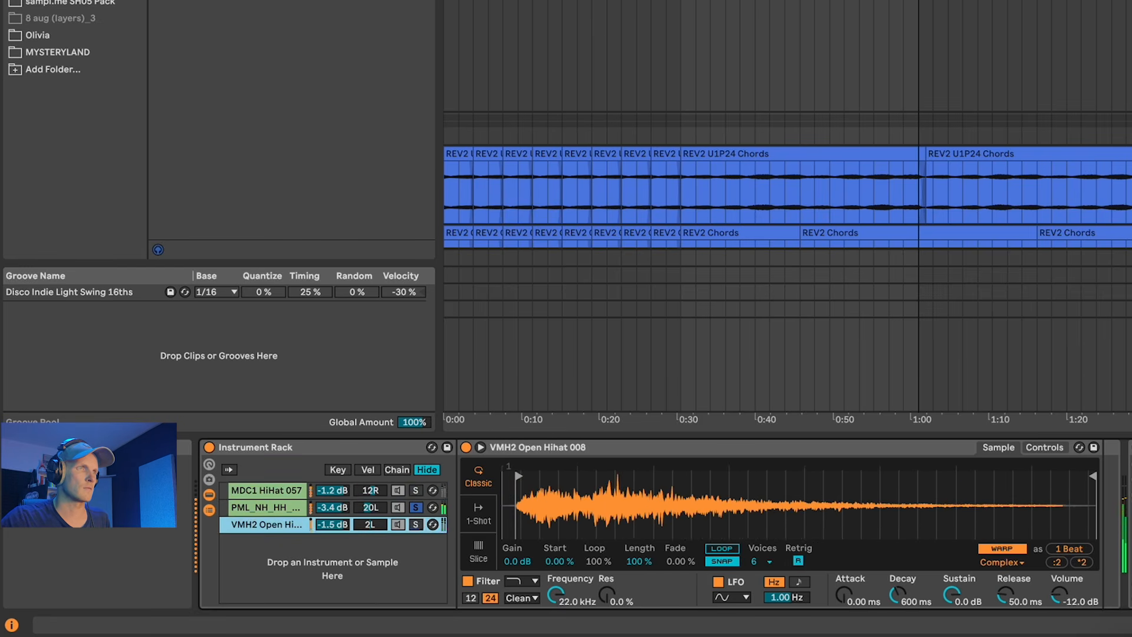
click(419, 511)
shift+click(420, 495)
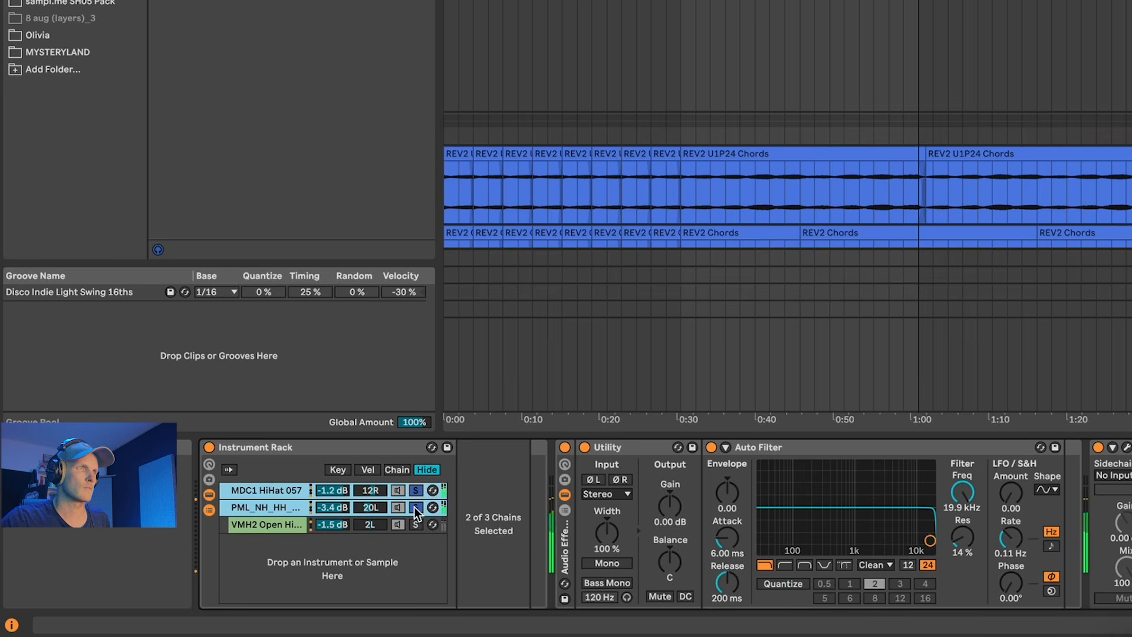
click(416, 525)
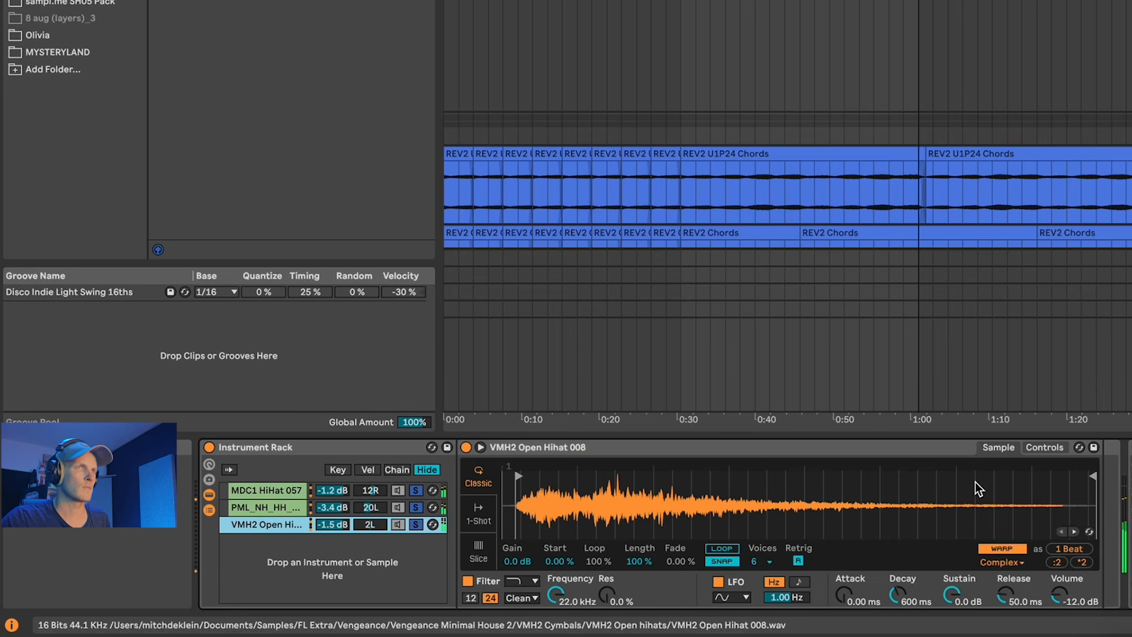
View the Neutron 4 Equalizer and ValhallaVintageVerb settings on the Hat track and close both plug-in windows
click(679, 546)
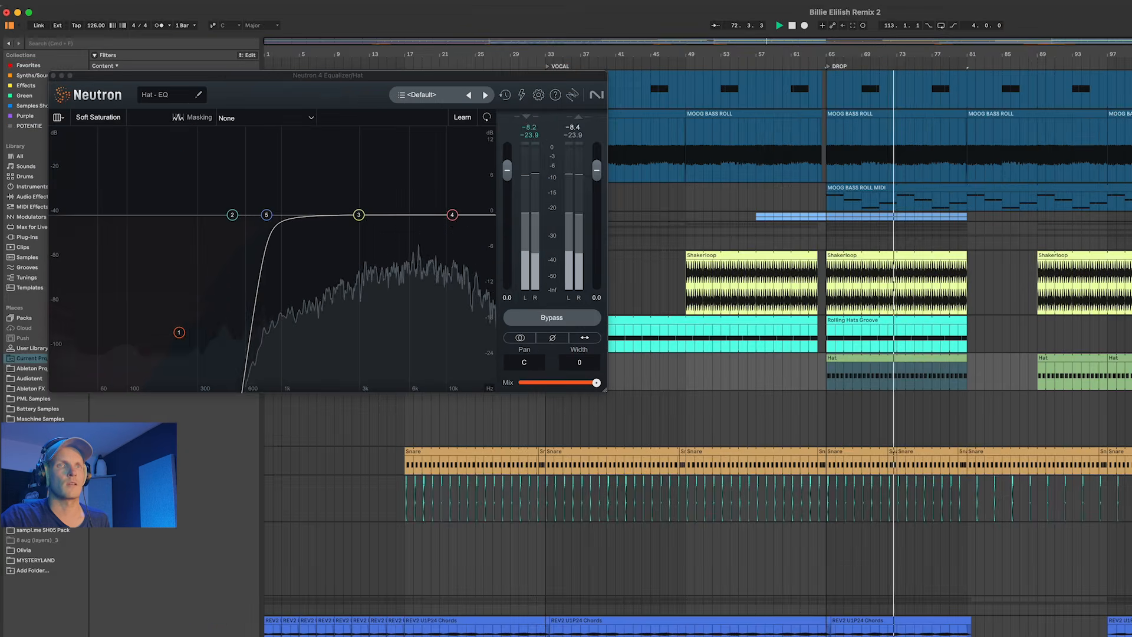
click(768, 545)
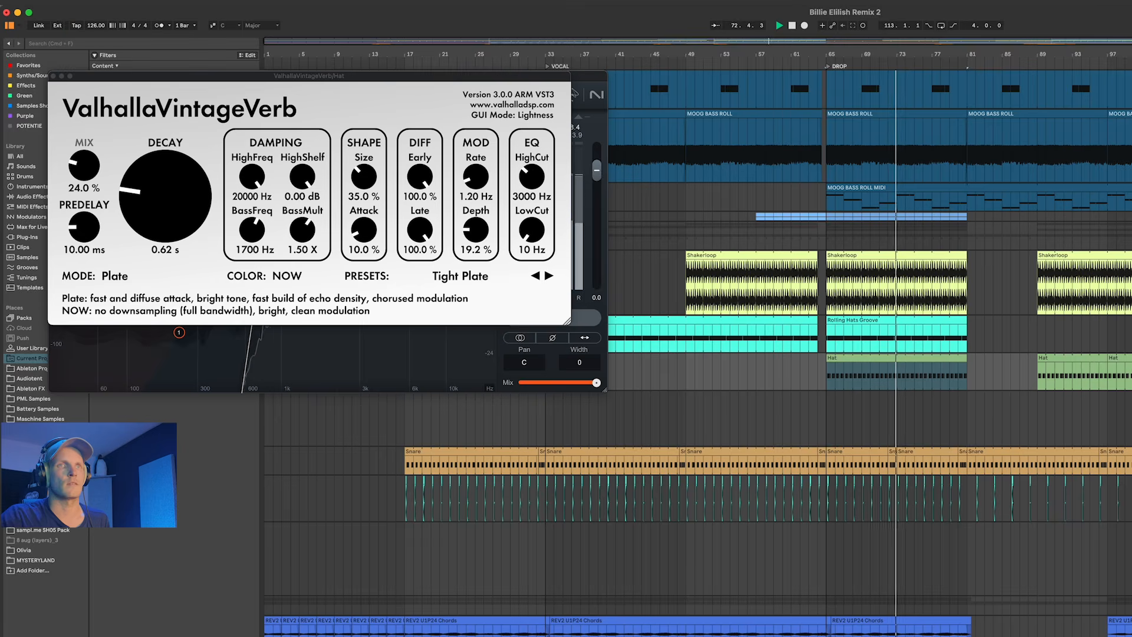
click(53, 76)
click(53, 76)
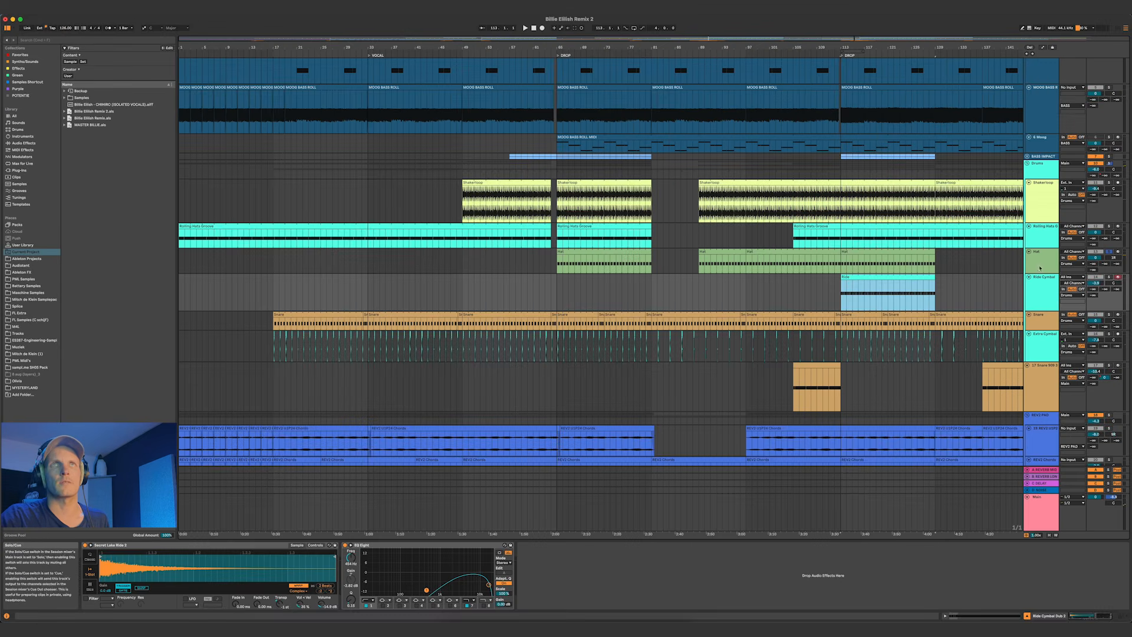
Play the Ride Cymbal track's Ride clip from the second DROP marker
key(minus)
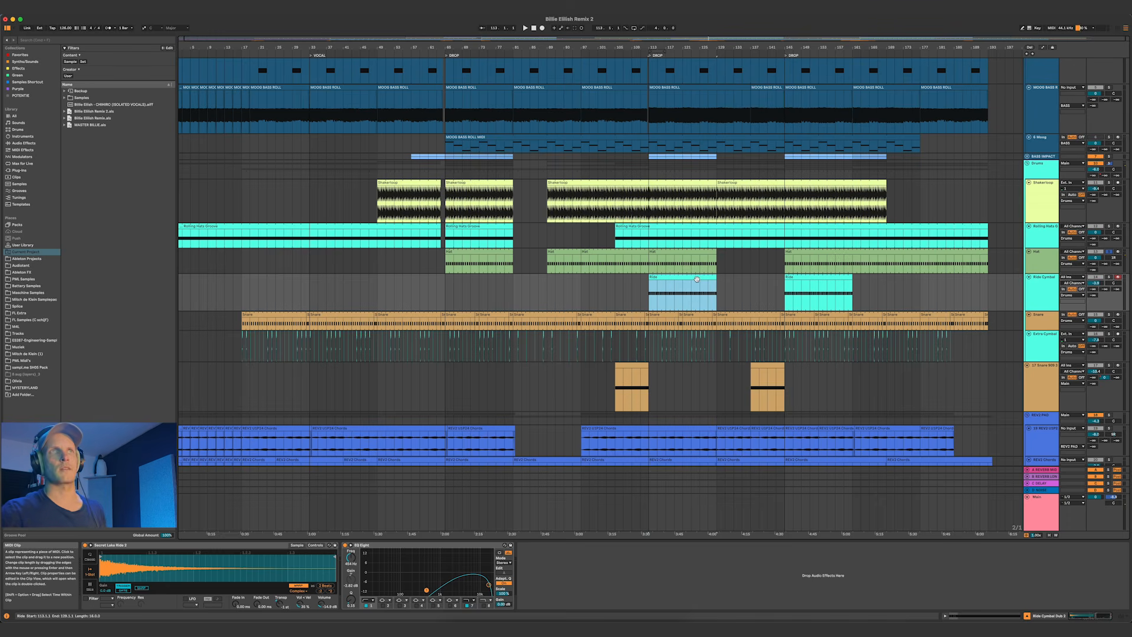
key(space)
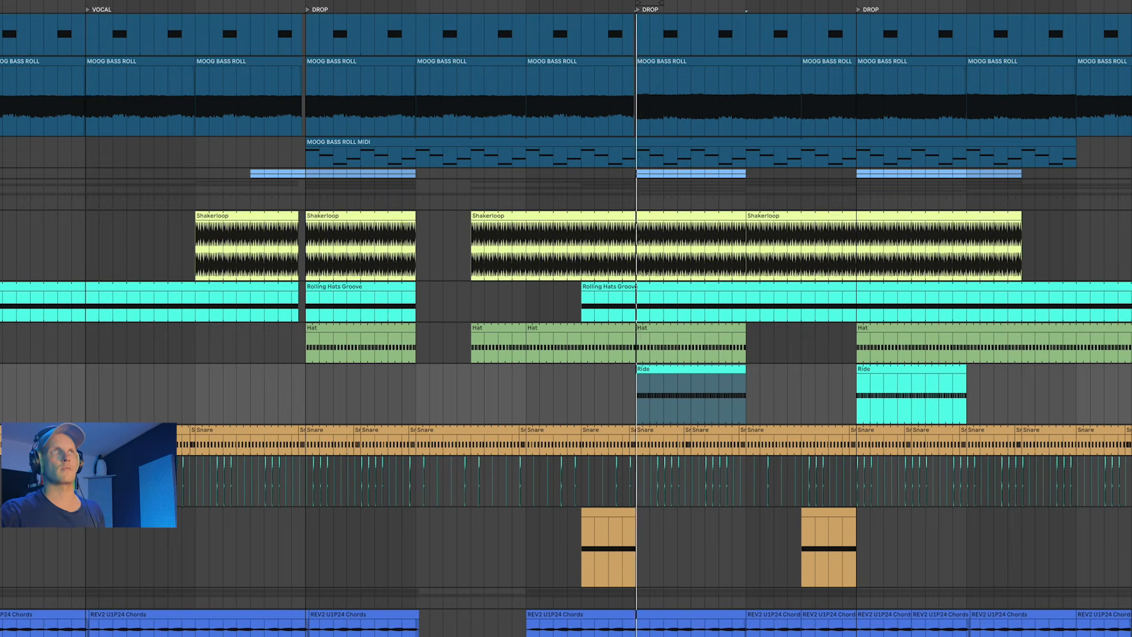
click(306, 406)
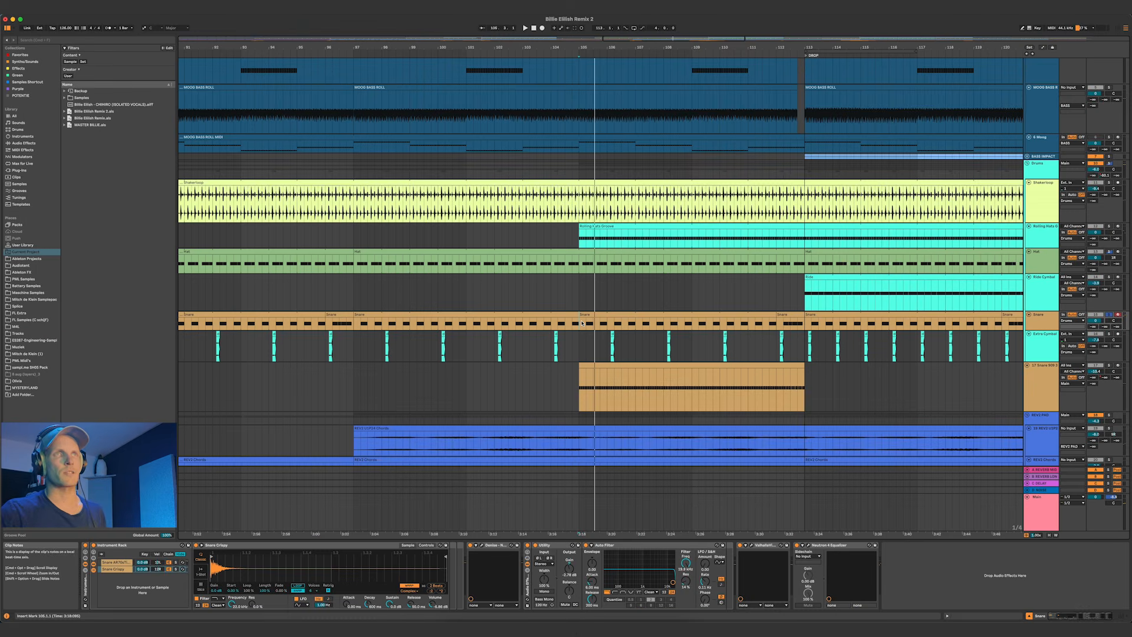
Play the Snare track from bar 105 and follow the drum arrangement through the second drop
key(space)
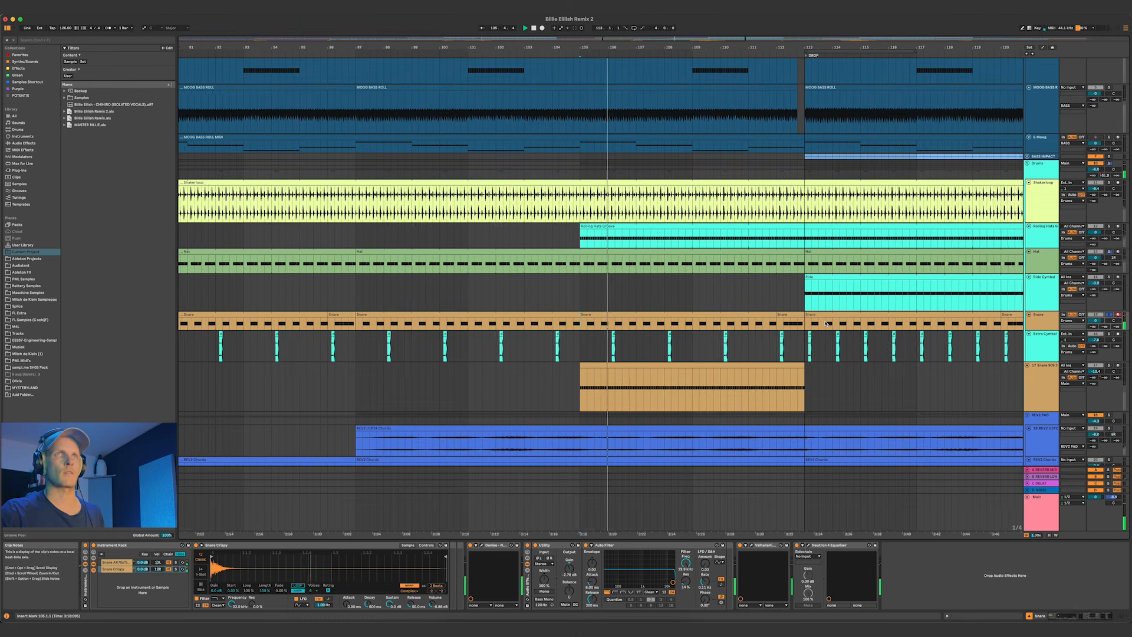
scroll(826, 324, down, 3)
scroll(877, 324, down, 1)
scroll(877, 325, right, 4)
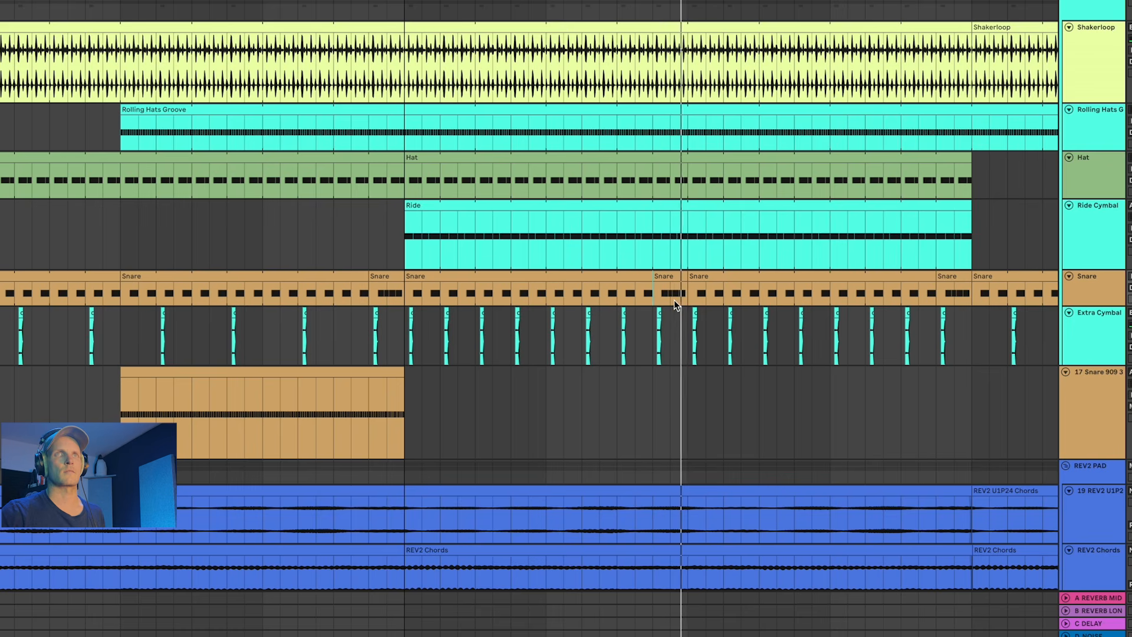
scroll(708, 286, down, 2)
scroll(713, 287, right, 5)
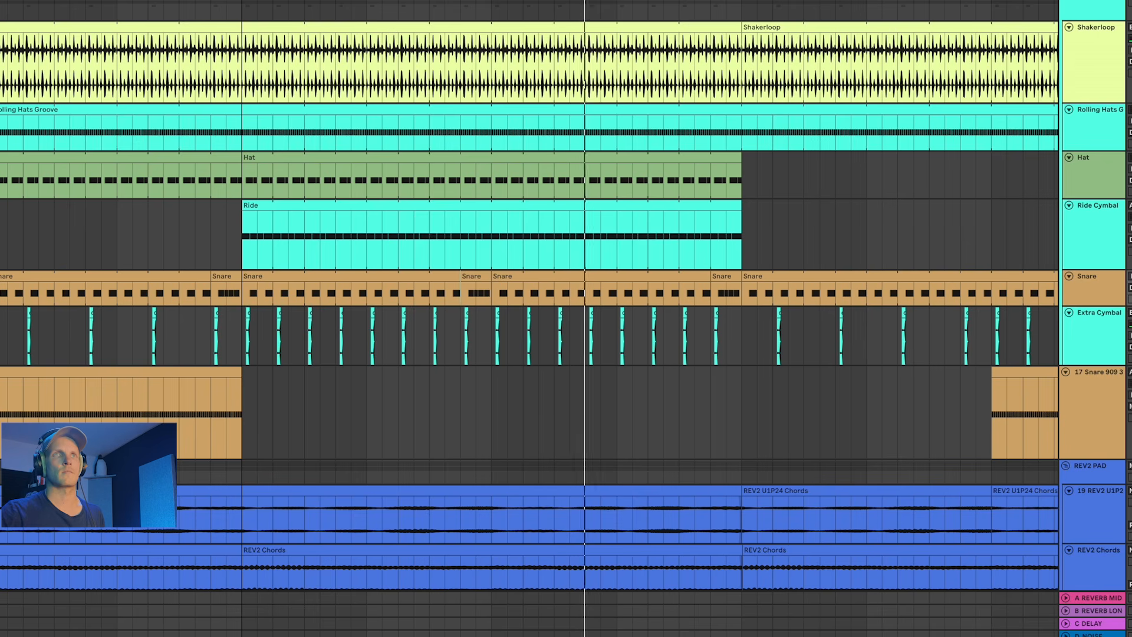
scroll(804, 180, down, 1)
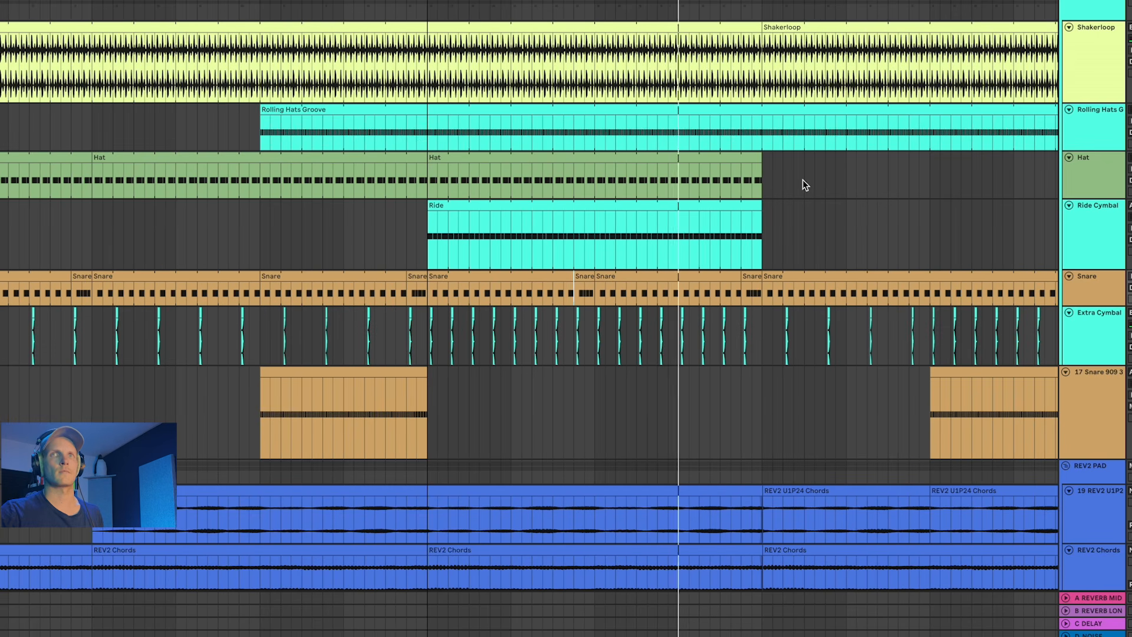
scroll(802, 179, down, 2)
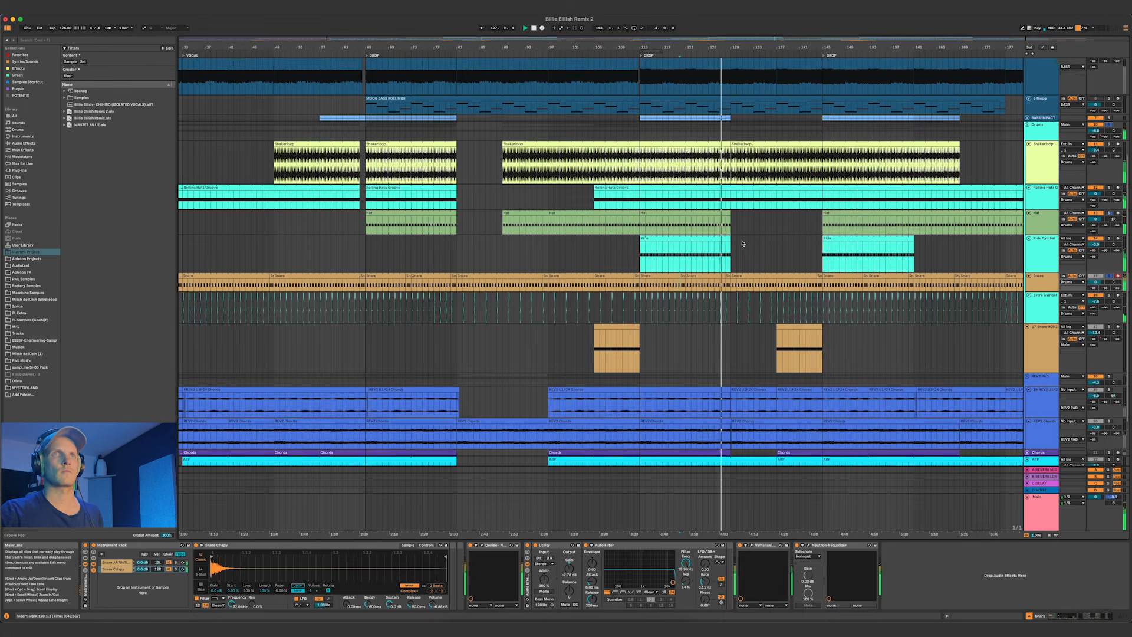
scroll(742, 241, down, 1)
Show the Drums group's device chain, inspect its Neutron 4 Equalizer curve, and close the equalizer window
scroll(742, 243, up, 3)
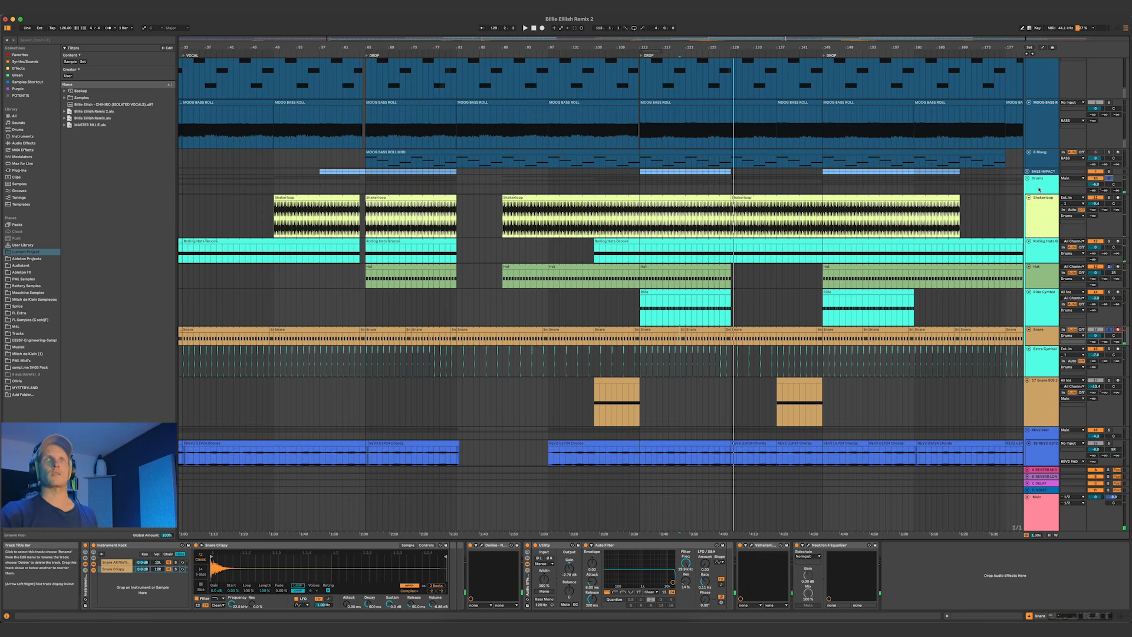
click(1039, 190)
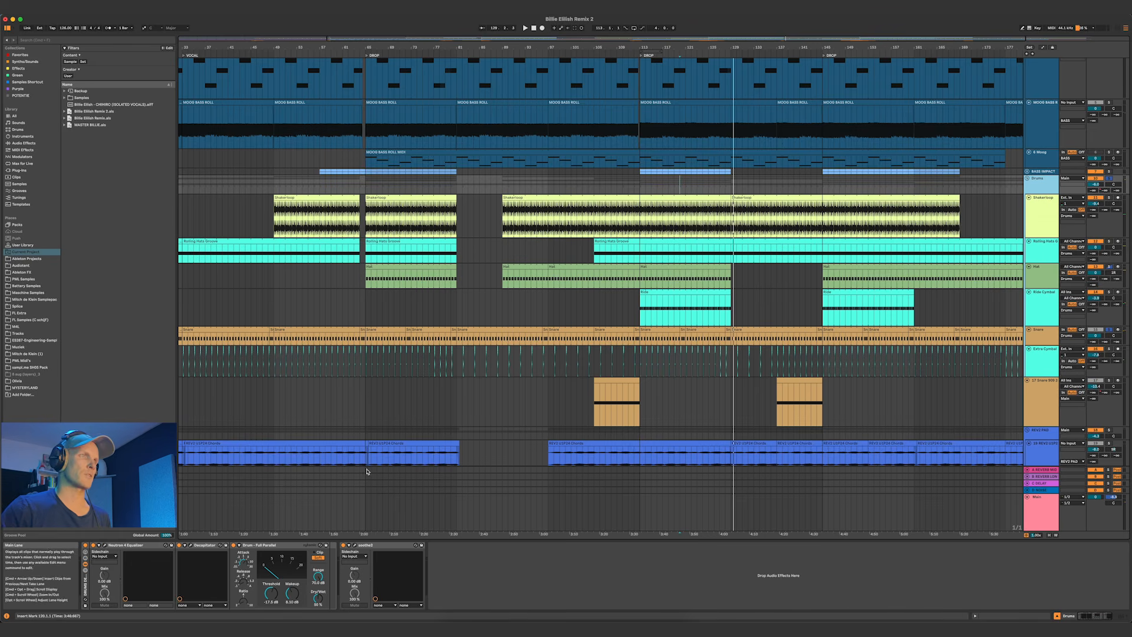
click(106, 546)
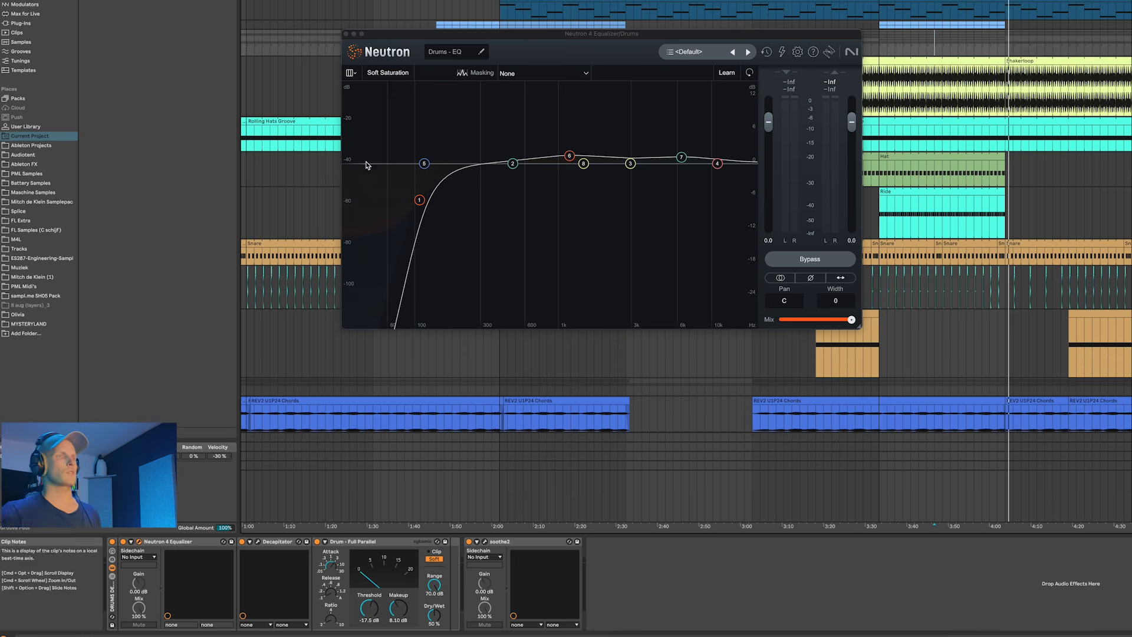
click(346, 34)
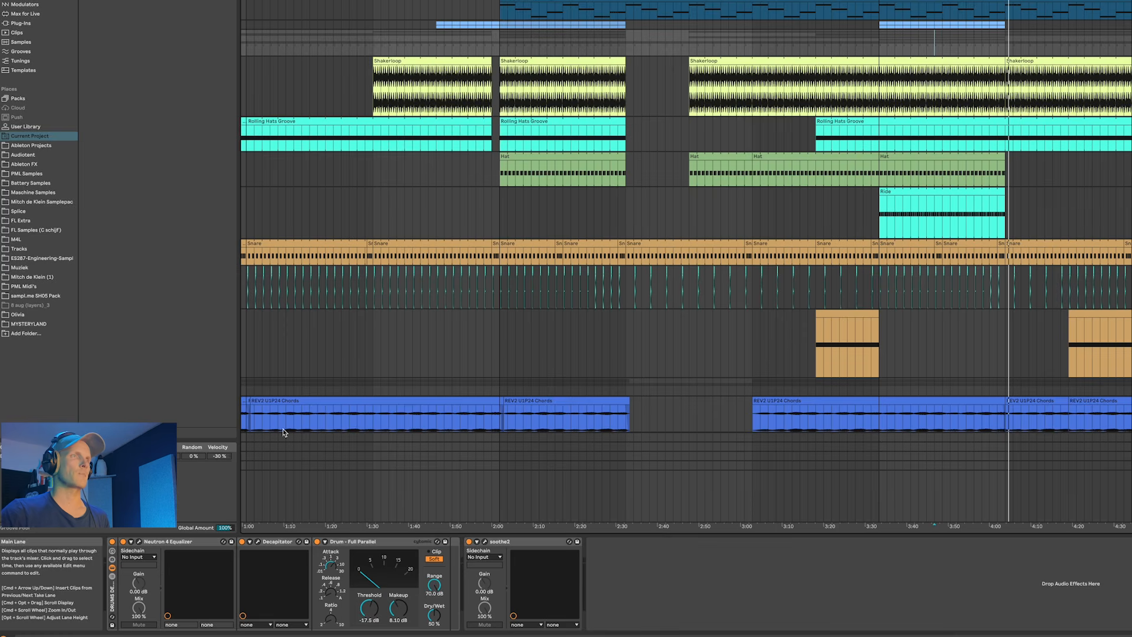
Open the Decapitator on the Drums group and play the drums to hear its saturation
click(257, 543)
key(space)
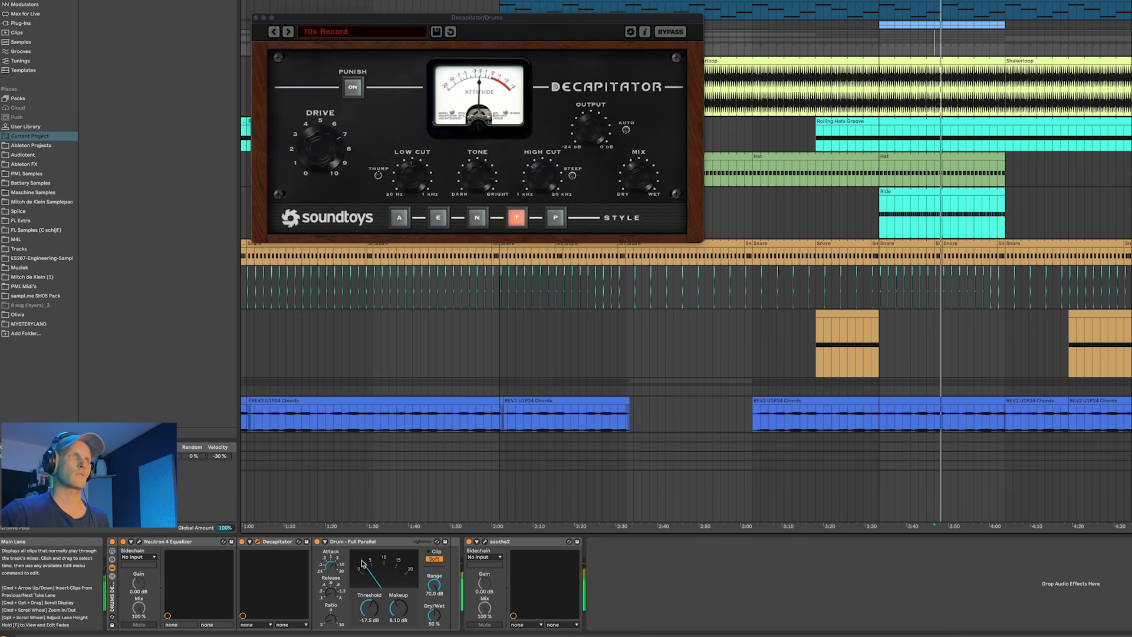
Compare the playing drums with the Drums group's Decapitator switched off and back on
click(243, 542)
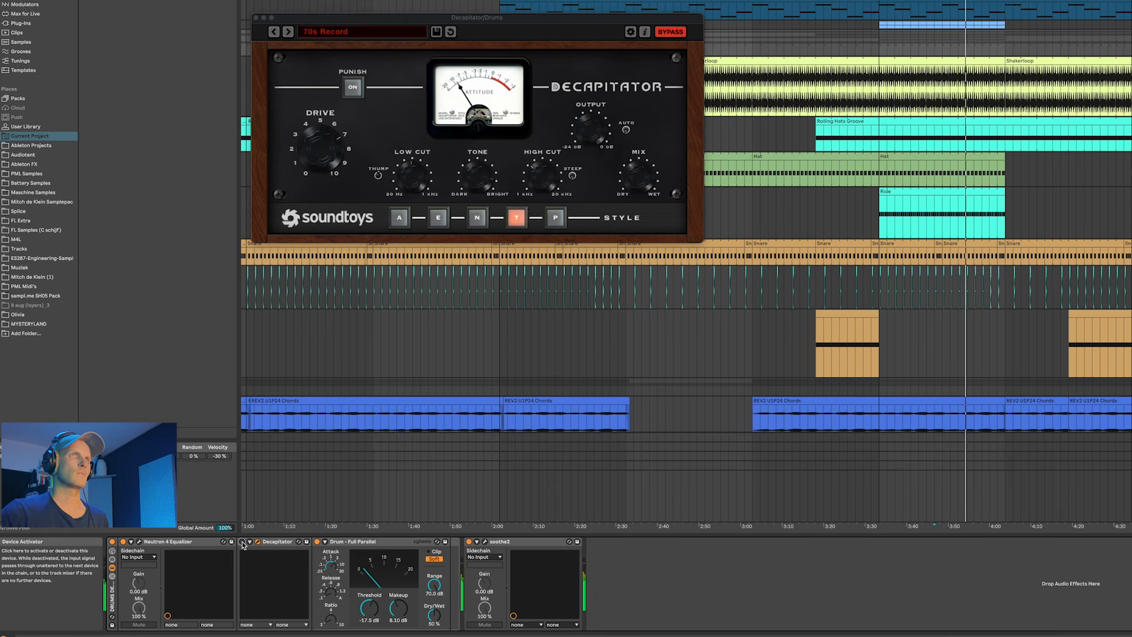
click(242, 542)
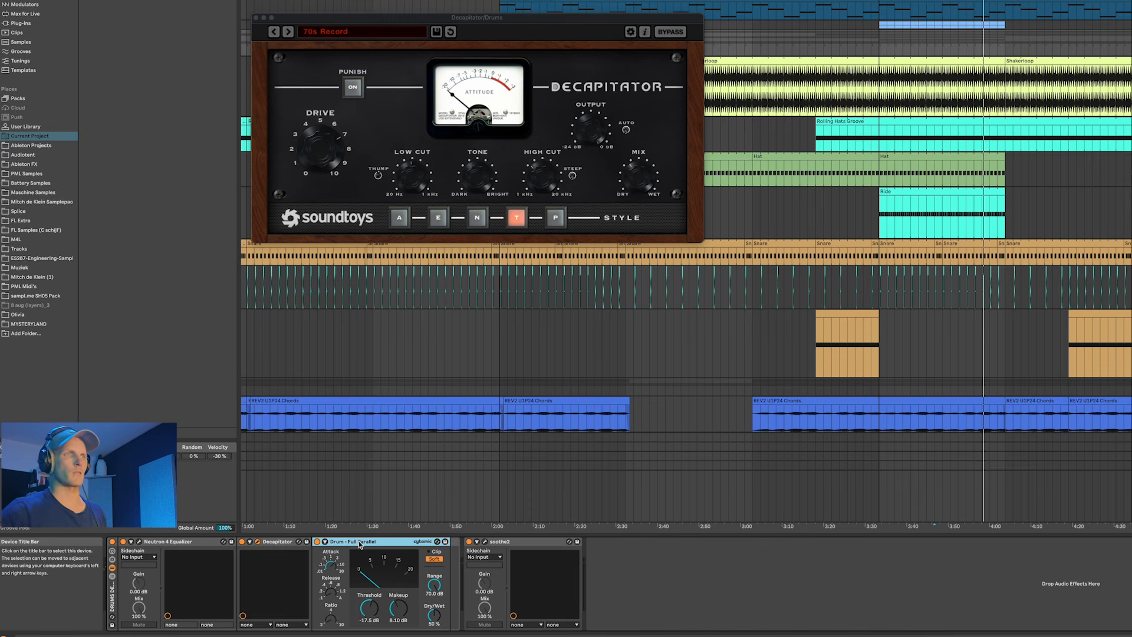
Open soothe2 on the Drums group, audition its delta signal, and close the soothe2 and Decapitator windows
click(485, 543)
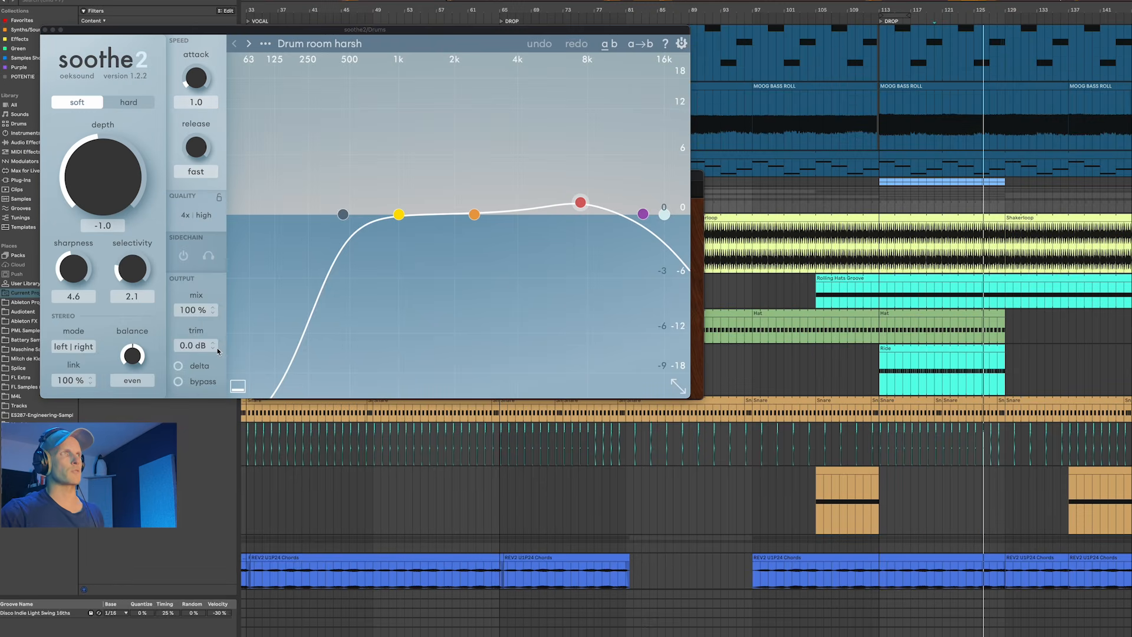
click(178, 366)
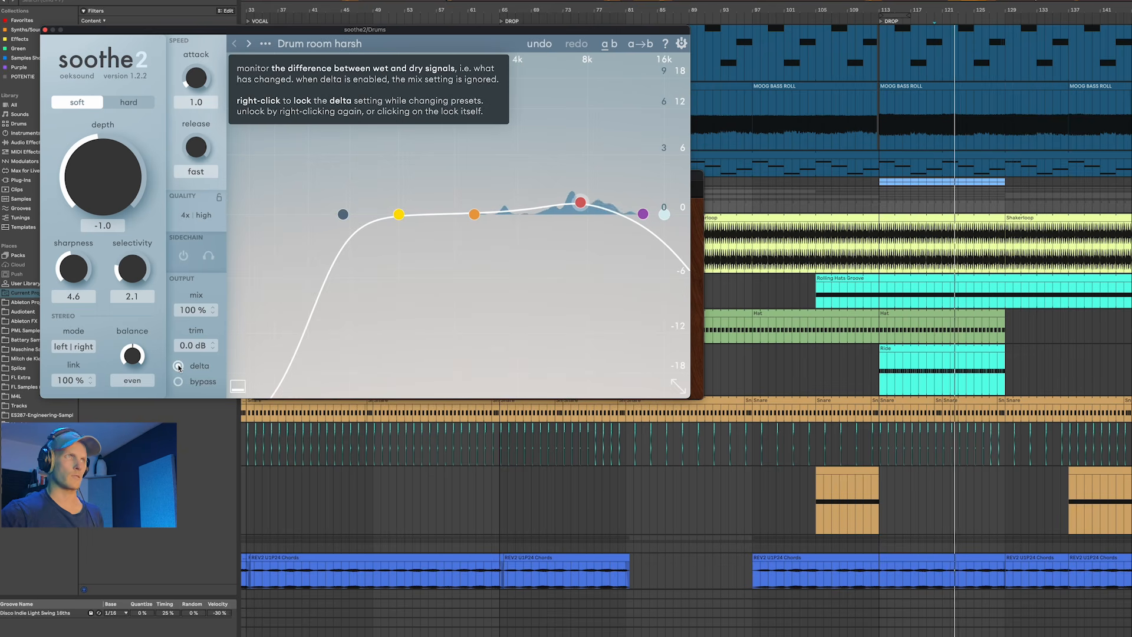
click(178, 365)
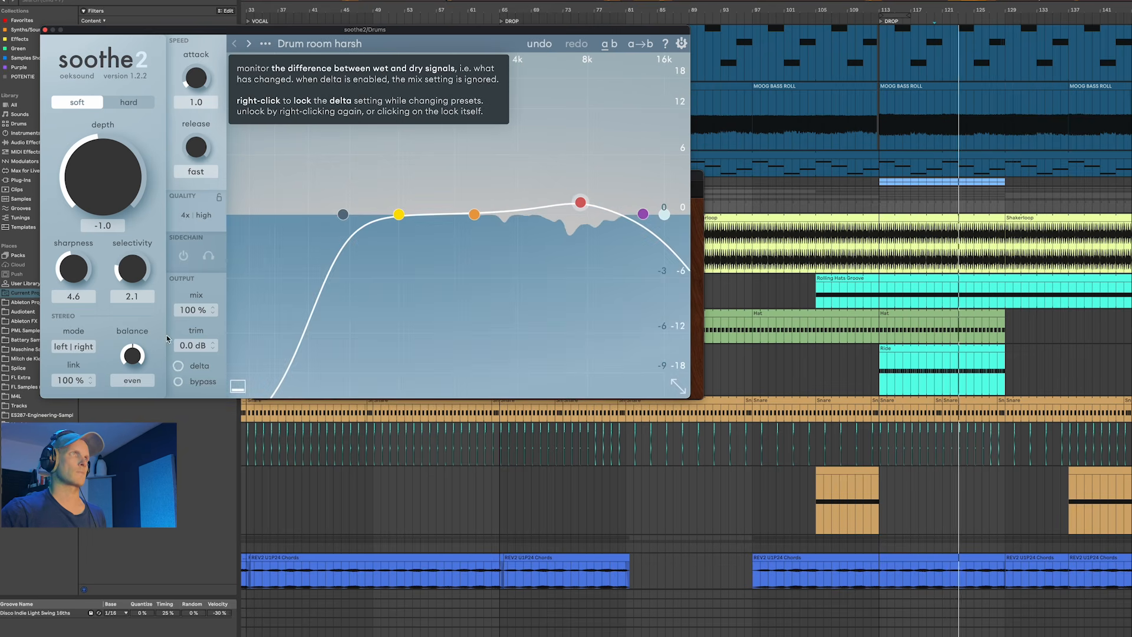
click(45, 29)
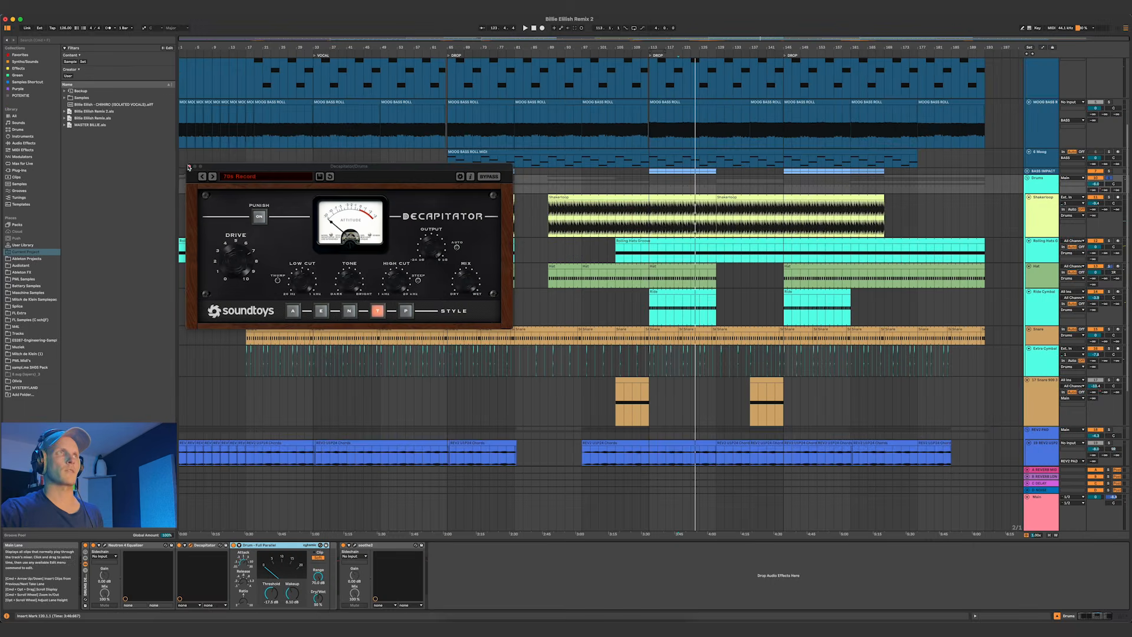
click(189, 167)
Solo the 17 Snare 909 3 track, play its build-up clip before the last DROP marker, and show its device chain
scroll(669, 295, down, 5)
click(633, 311)
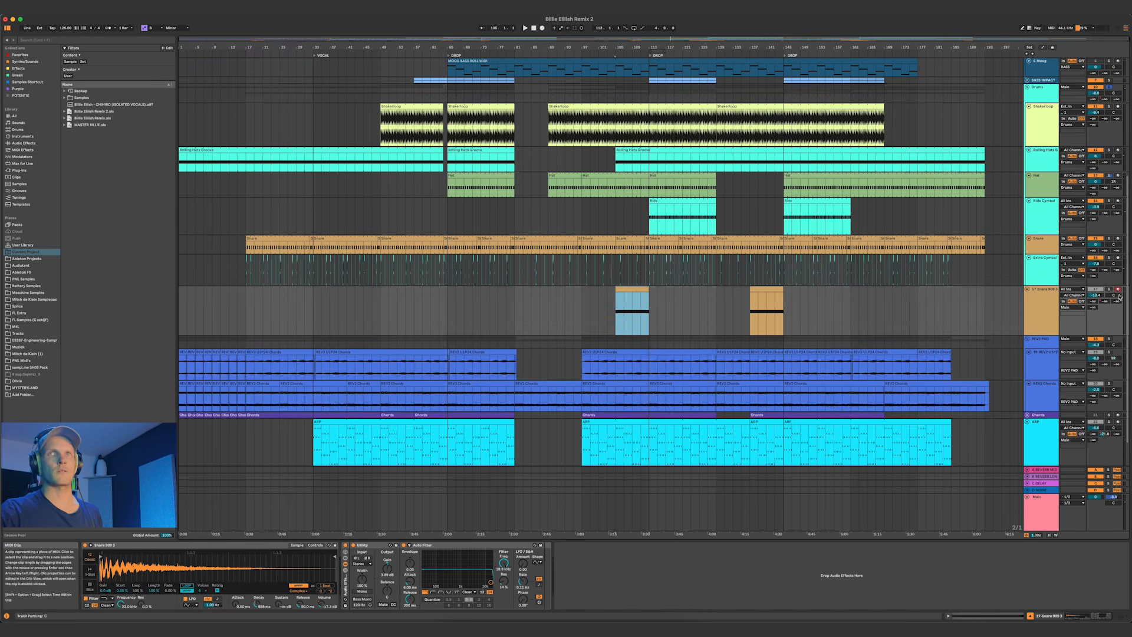
click(1110, 290)
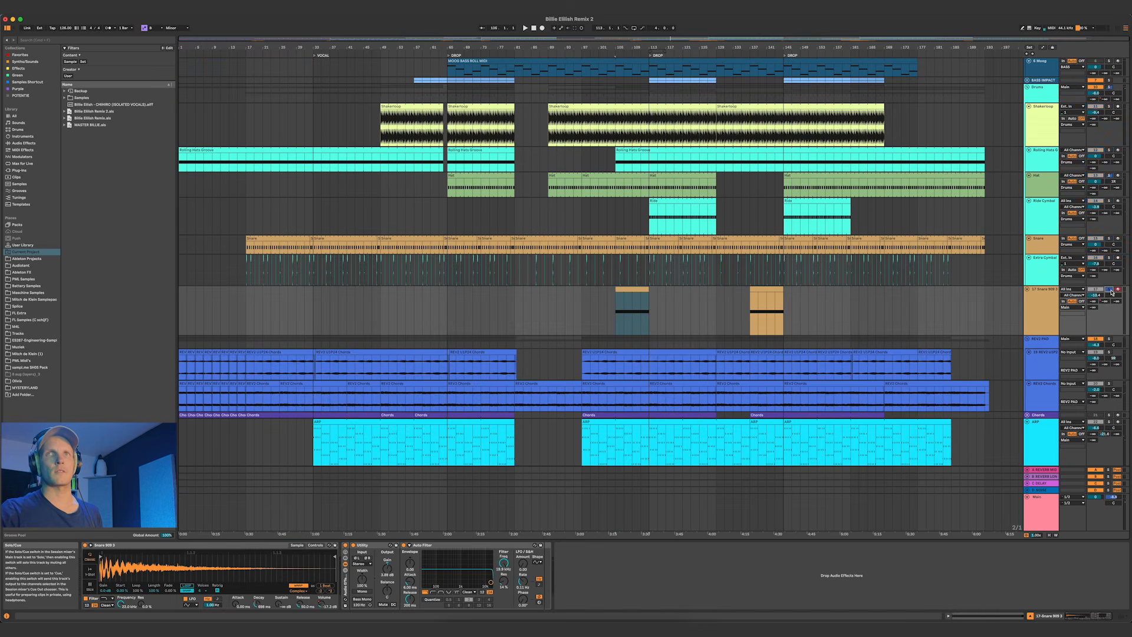
click(749, 308)
scroll(775, 309, up, 8)
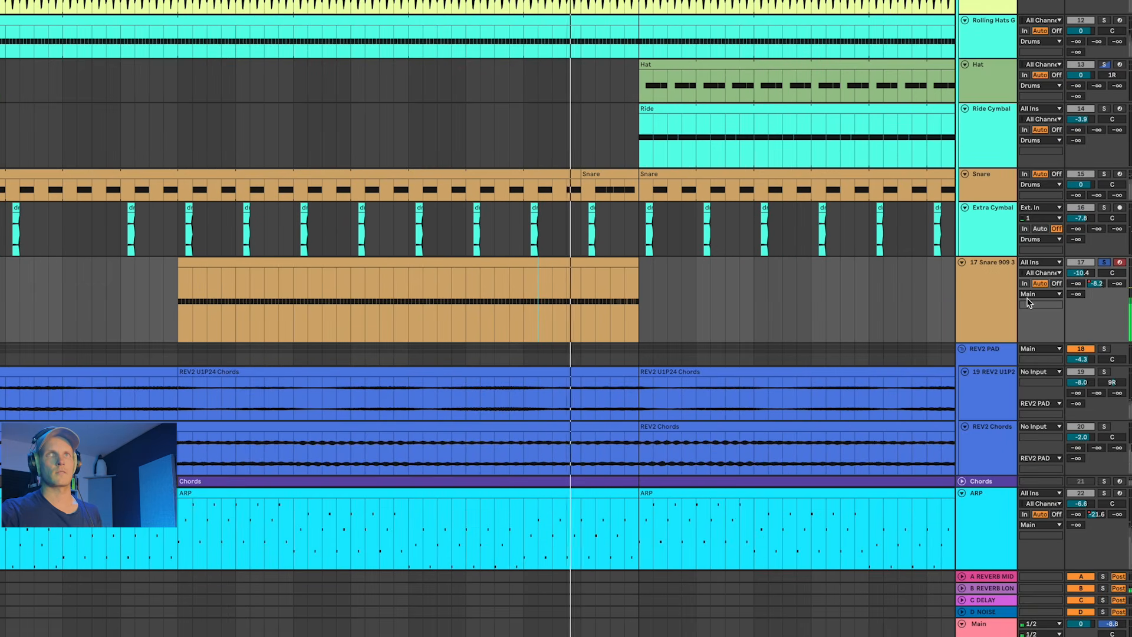
click(997, 293)
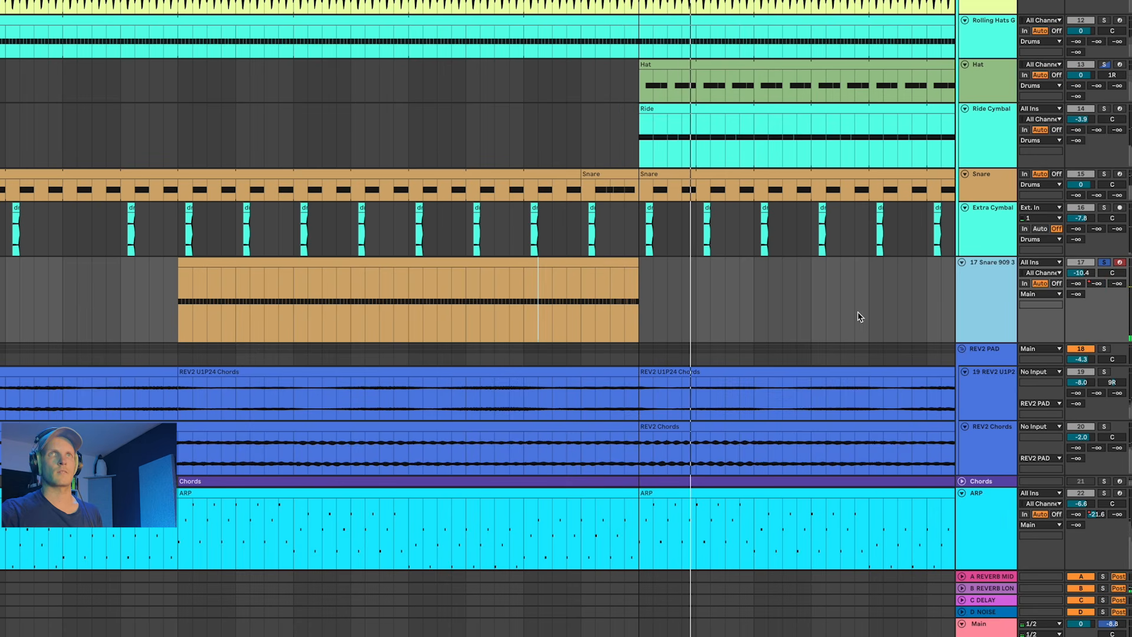
scroll(857, 316, down, 2)
scroll(924, 288, right, 3)
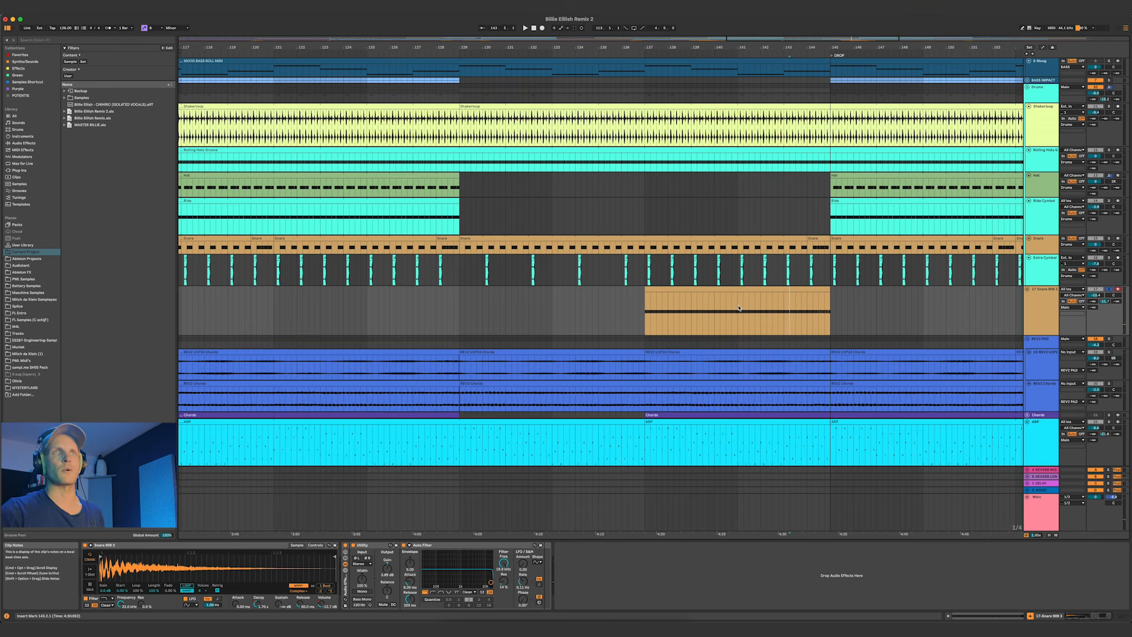
key(space)
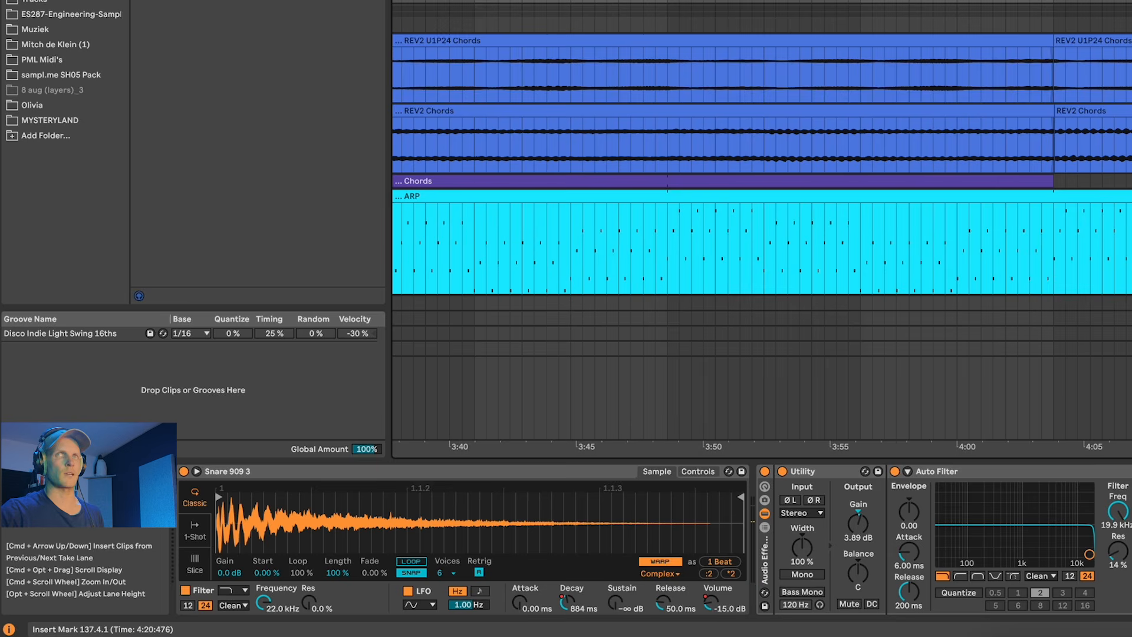
Show the Snare 909 3 track's Ve Decay automation and play the end and start of the build-up clip to compare the decay
key(a)
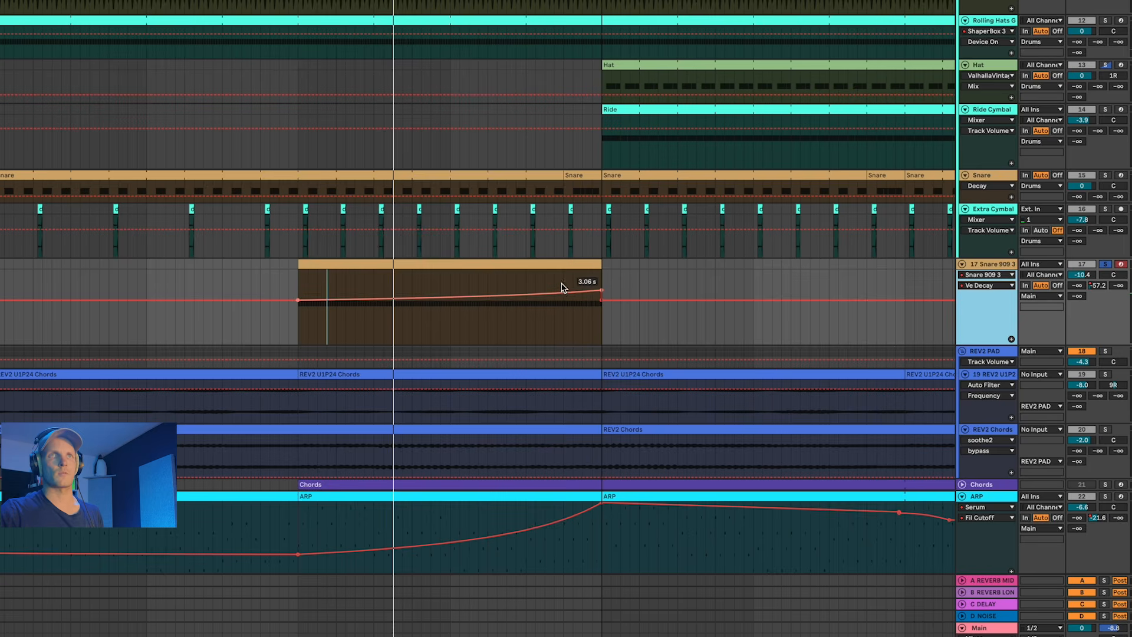
click(563, 285)
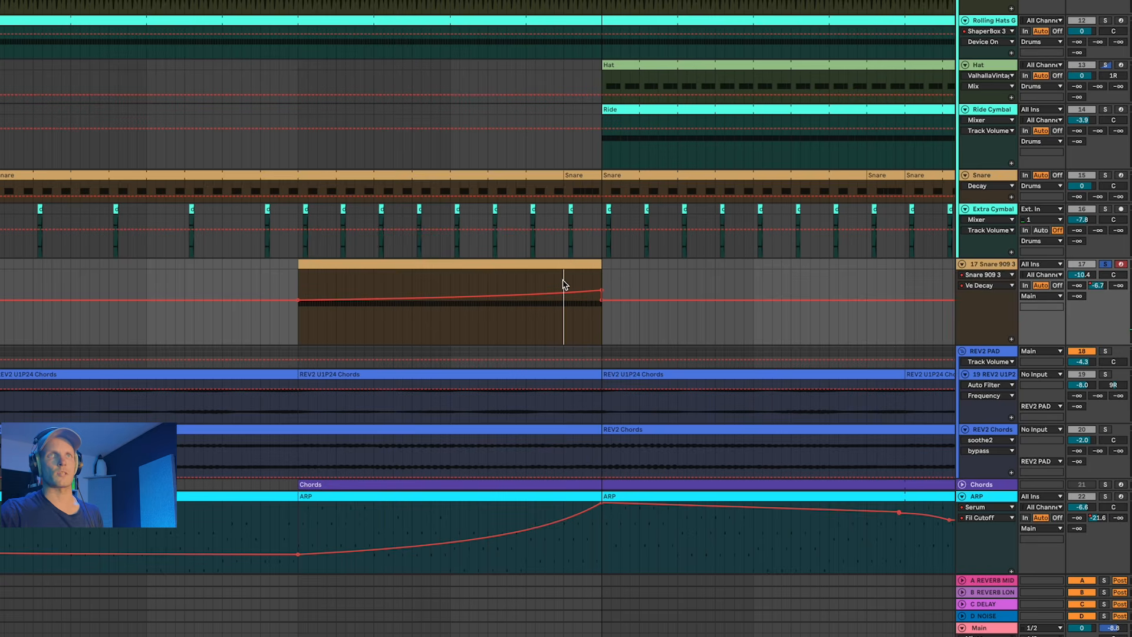
key(space)
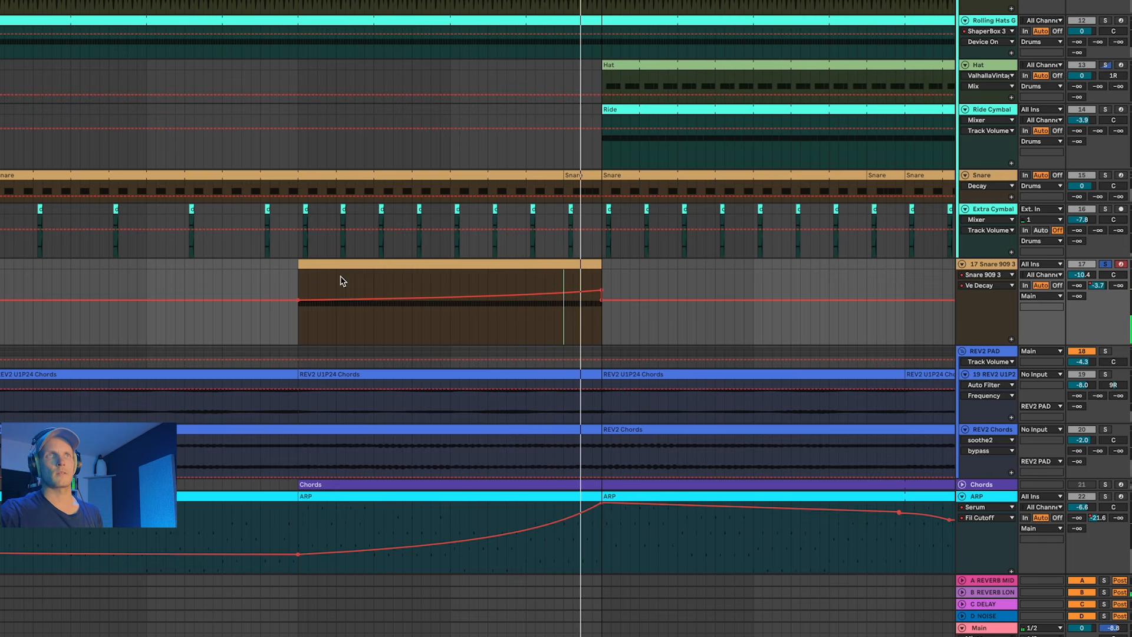
click(301, 289)
key(space)
key(space)
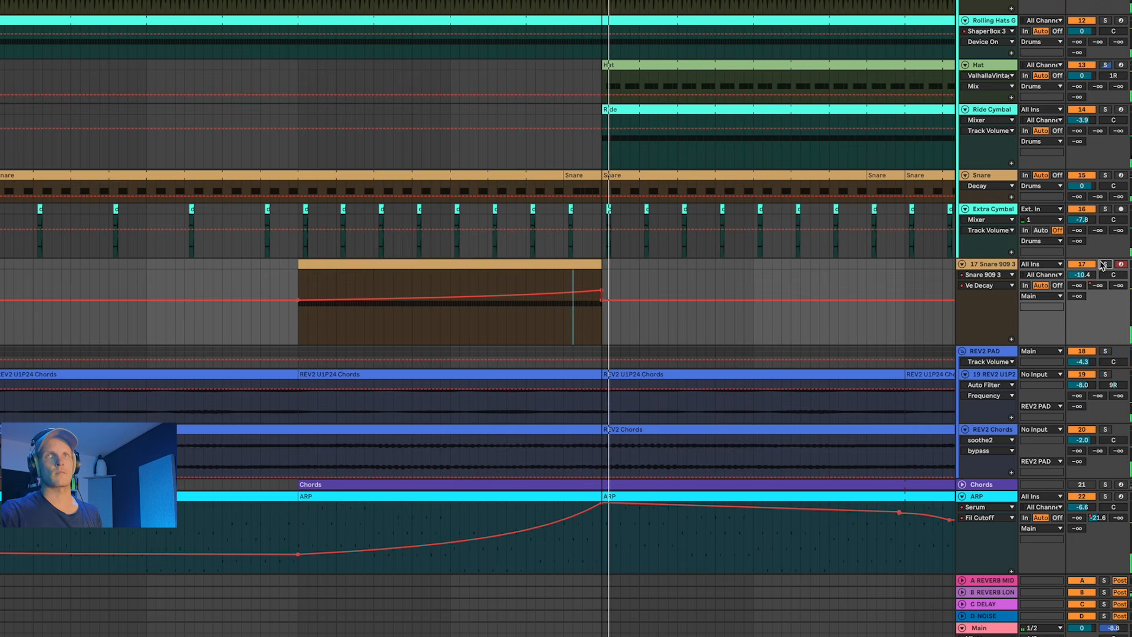
Play the snare build-up into the last drop with the full mix, hide the automation, and fold the Snare 909 3 track
click(543, 282)
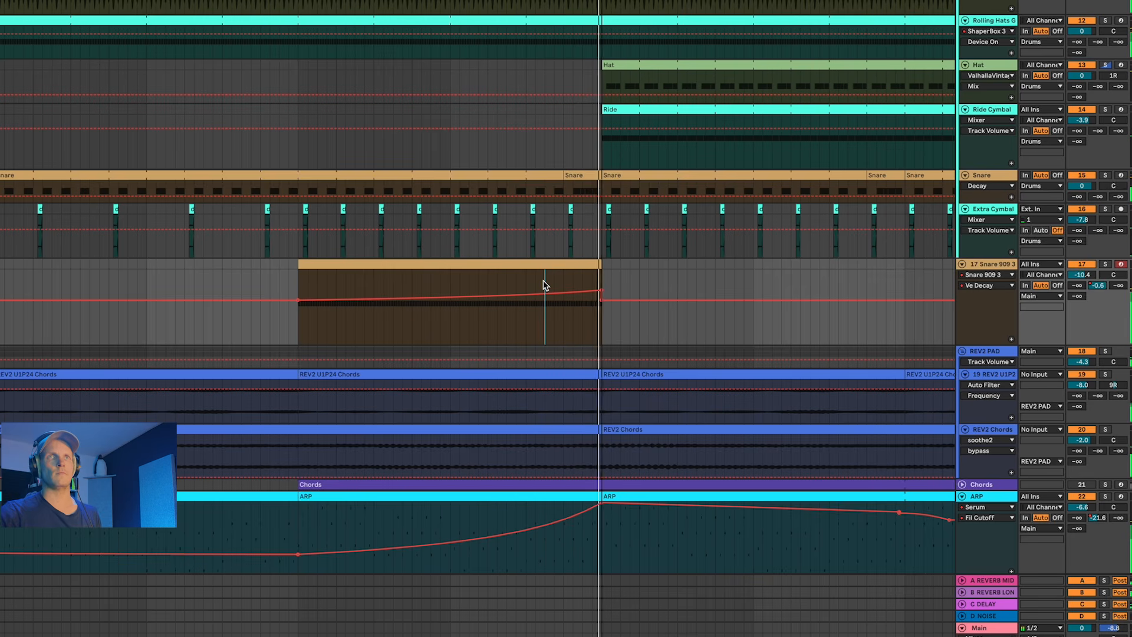
scroll(566, 278, down, 6)
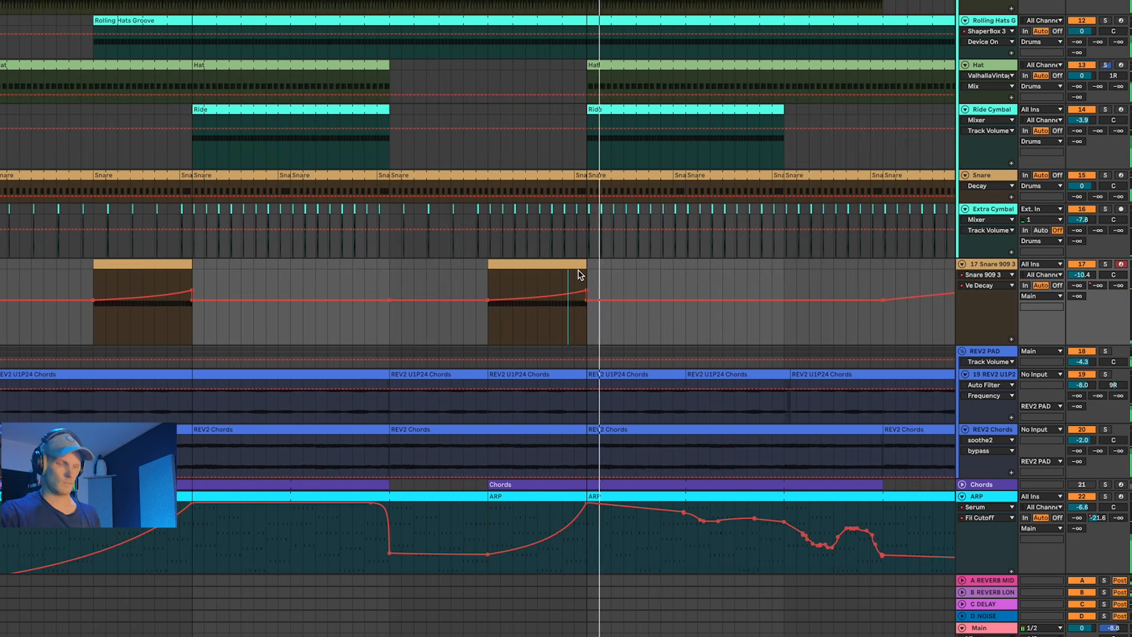
key(a)
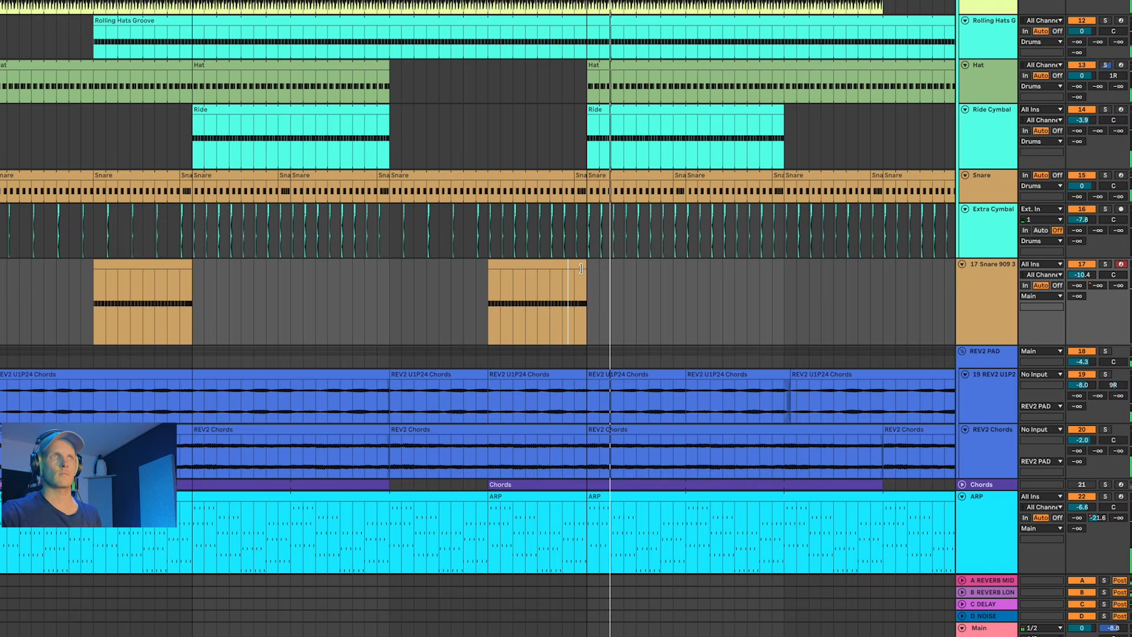
key(w)
click(962, 264)
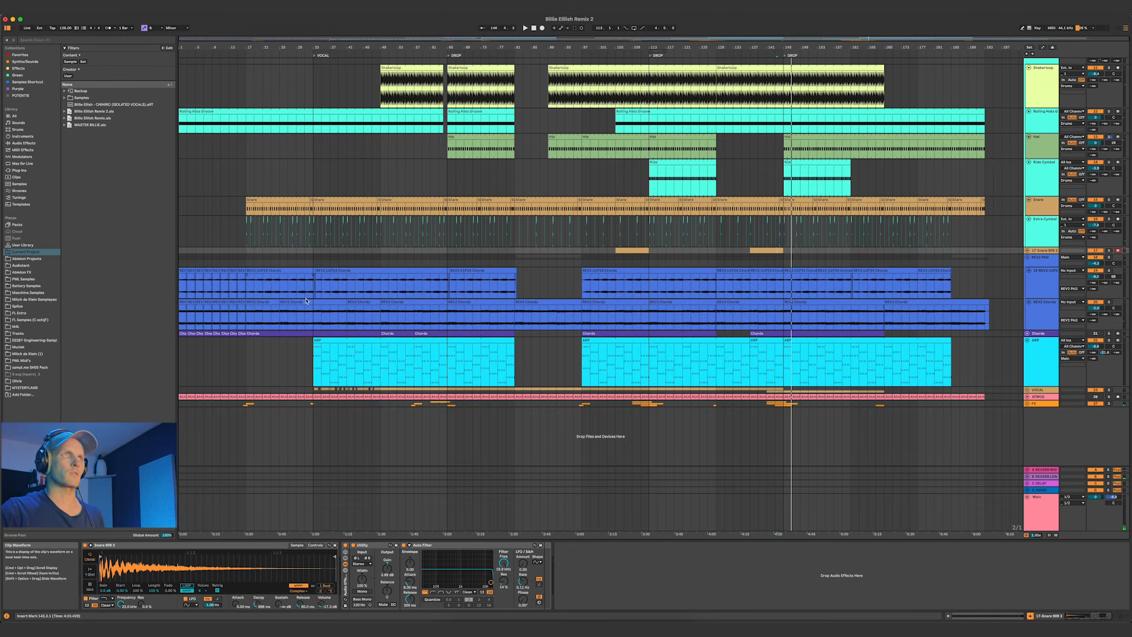
Play the REV2 U1P24 Chords clip from bar 17 and unfold the Chords MIDI track to show its notes
click(294, 274)
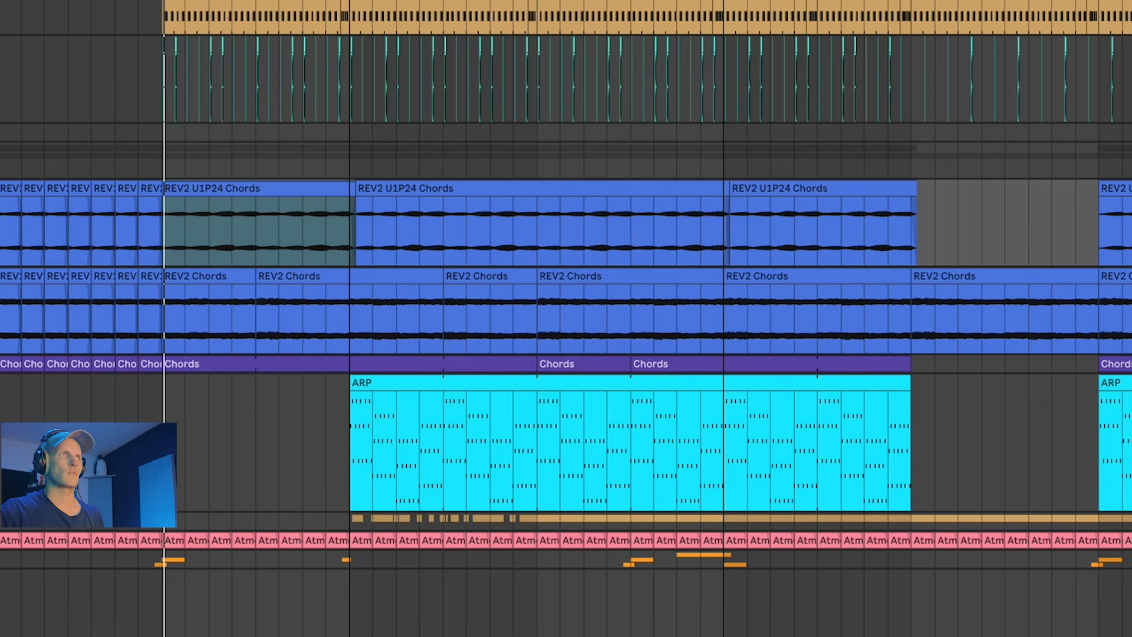
scroll(93, 182, up, 5)
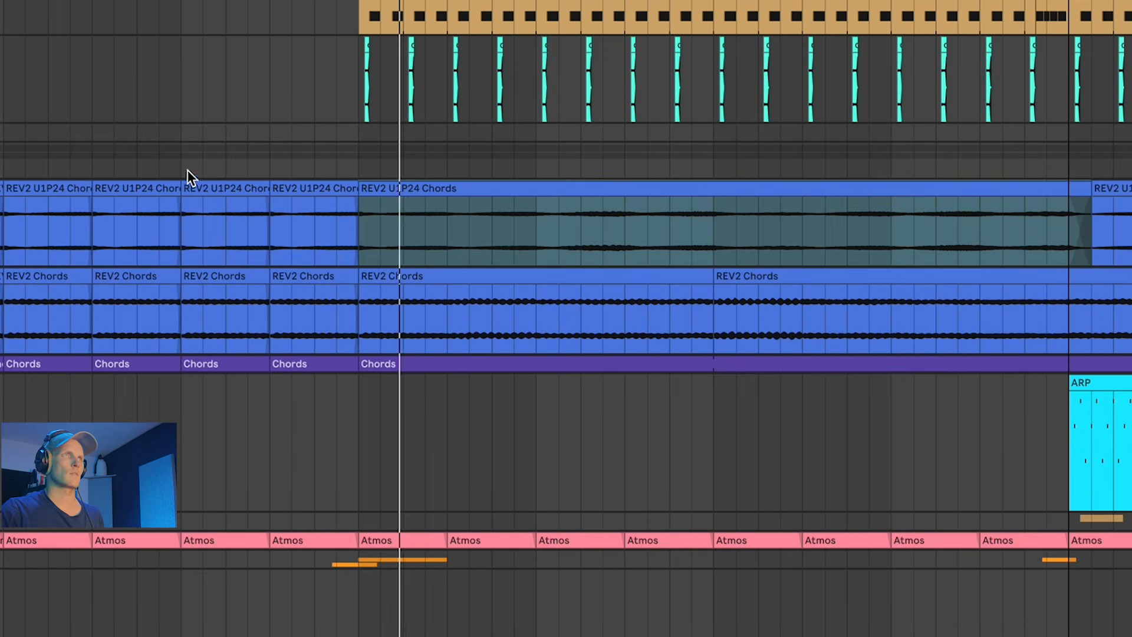
click(1131, 363)
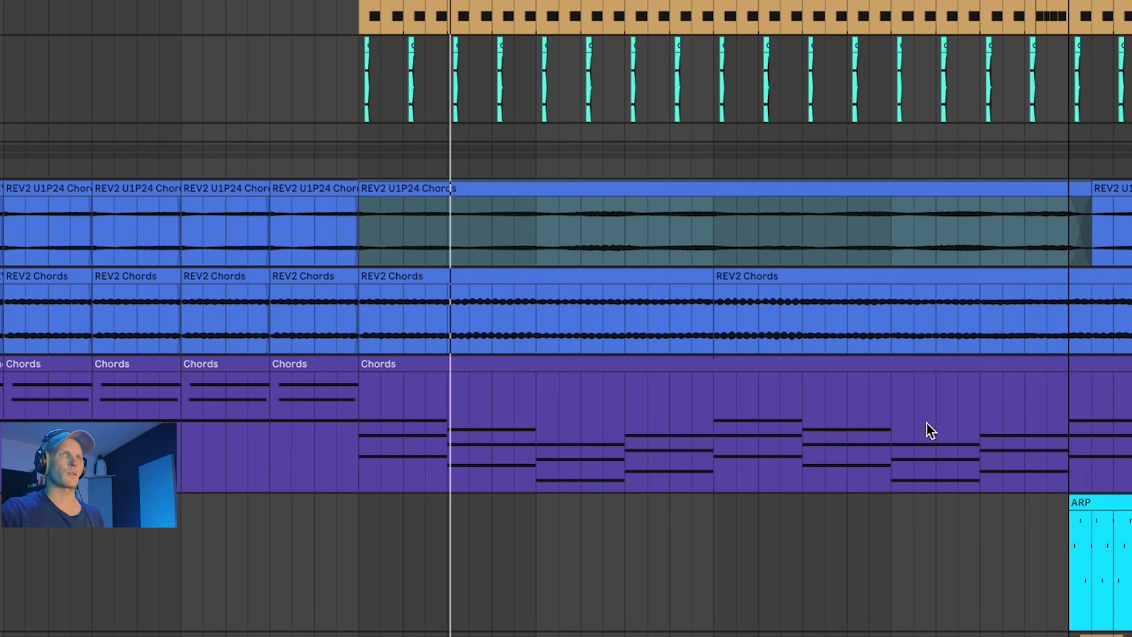
click(413, 190)
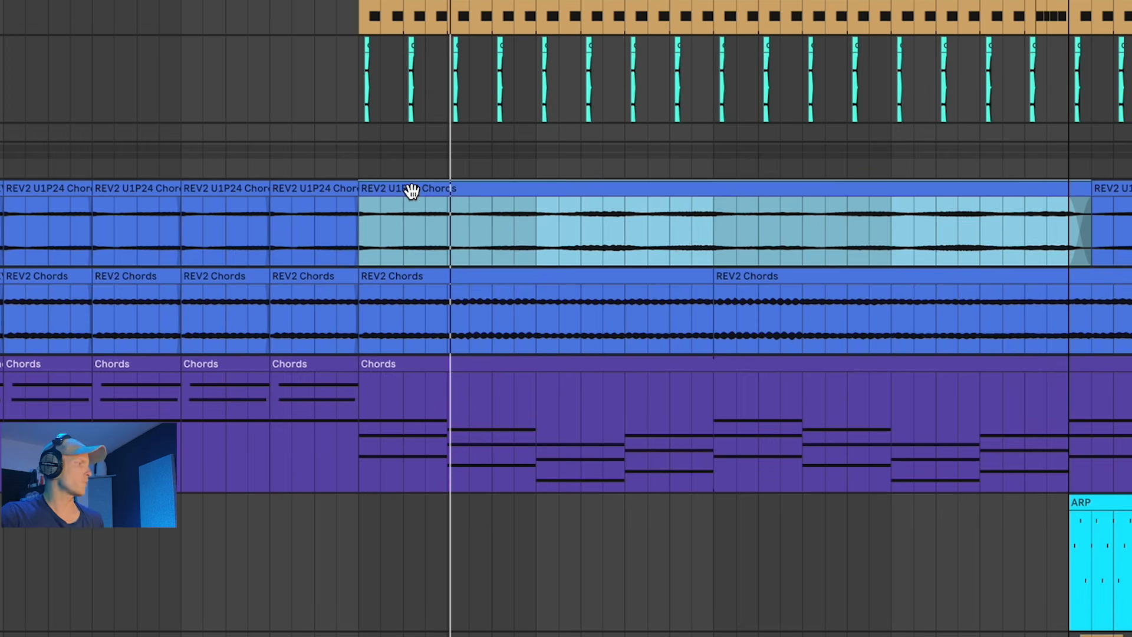
key(space)
key(space)
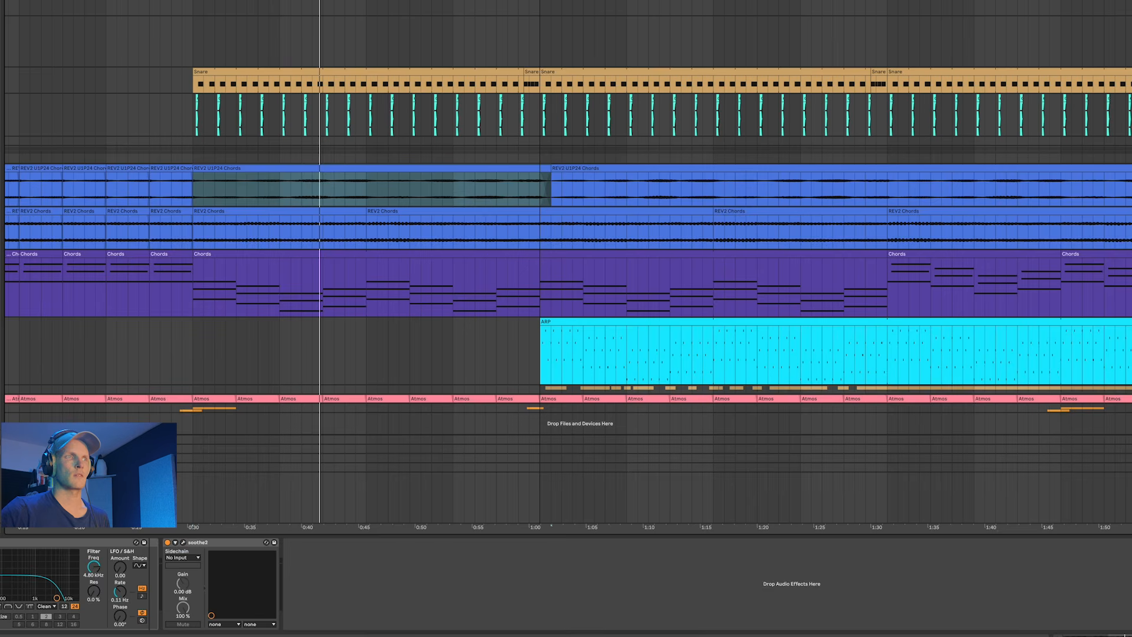
Play the REV2 Chords track, set the 741 Hz band of its Neutron 4 Equalizer to -6.6 dB gain, and close the equalizer window
key(Down)
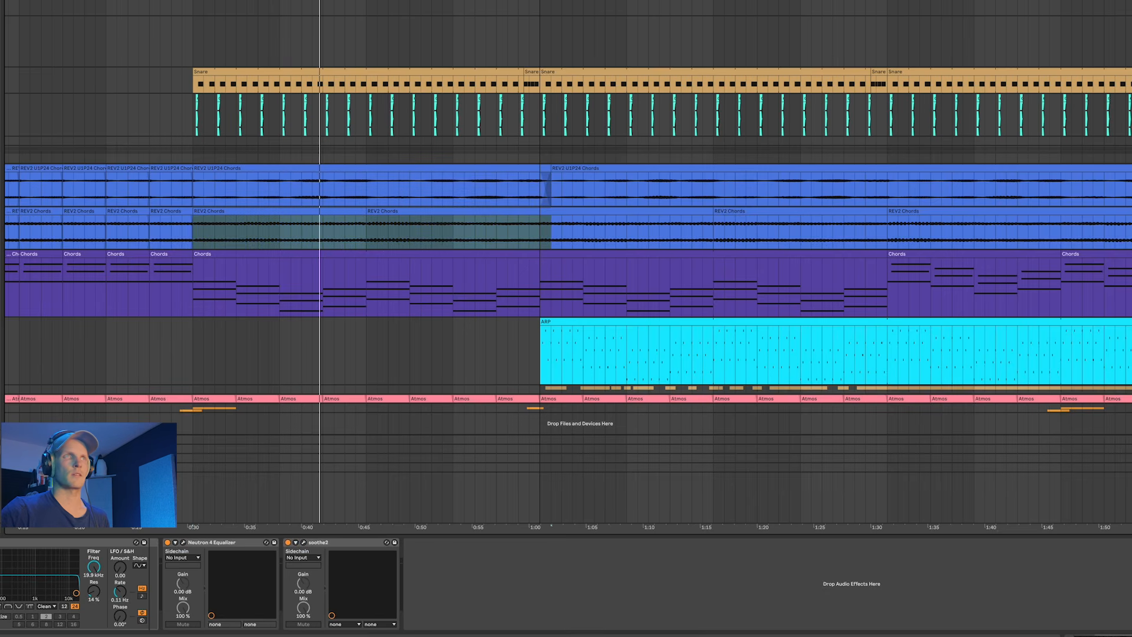
key(space)
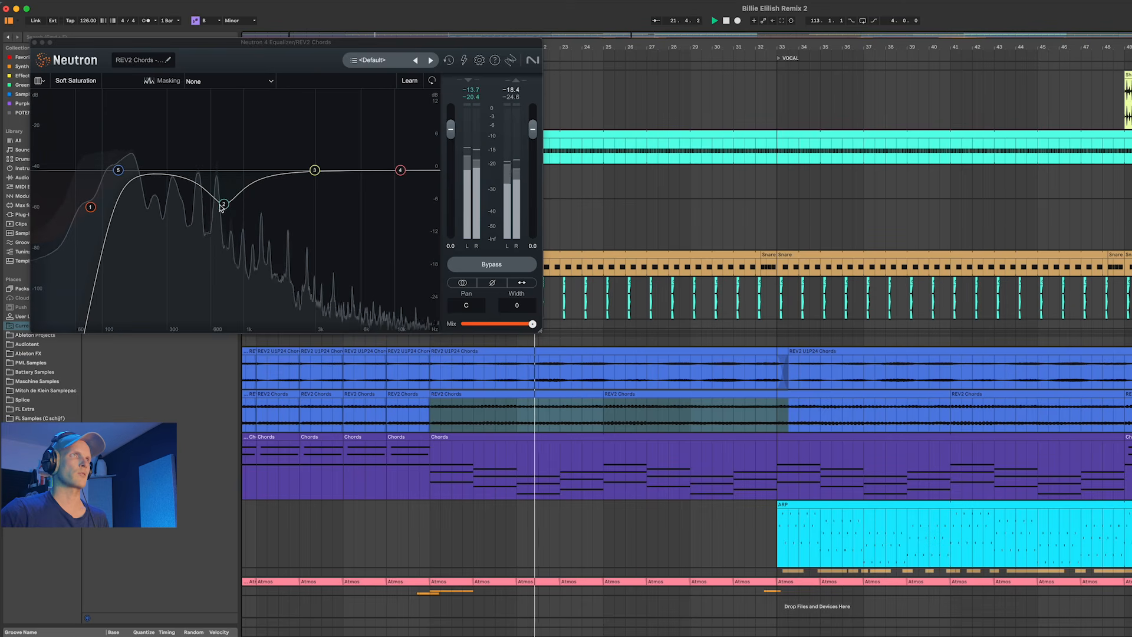
click(223, 205)
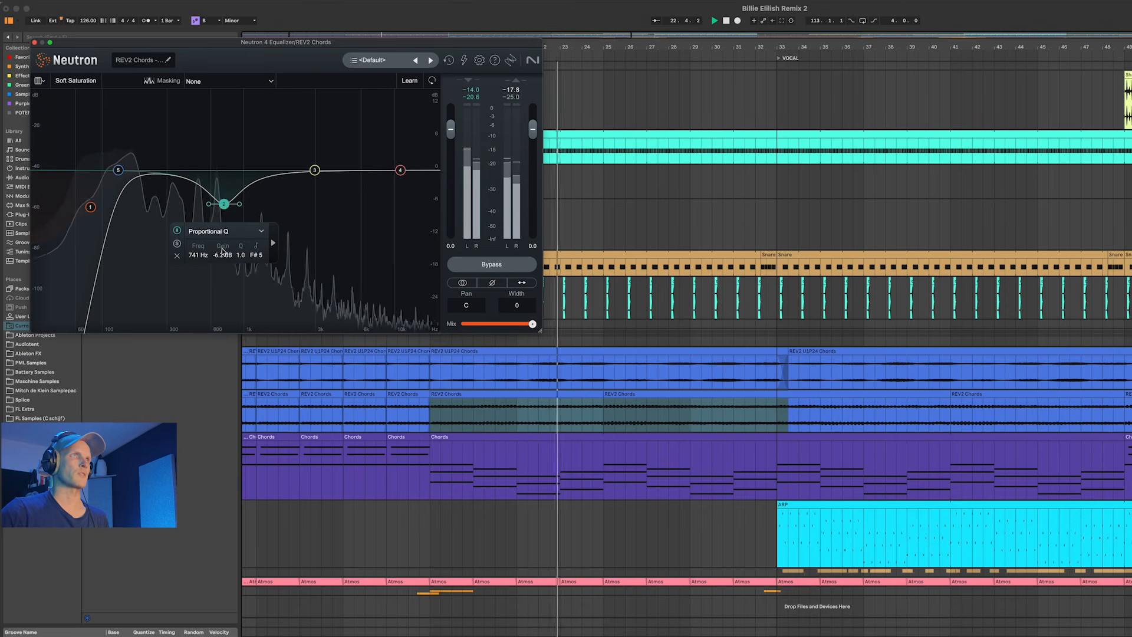
mouse_move(221, 256)
mouse_down()
mouse_move(224, 193)
mouse_move(224, 255)
mouse_up()
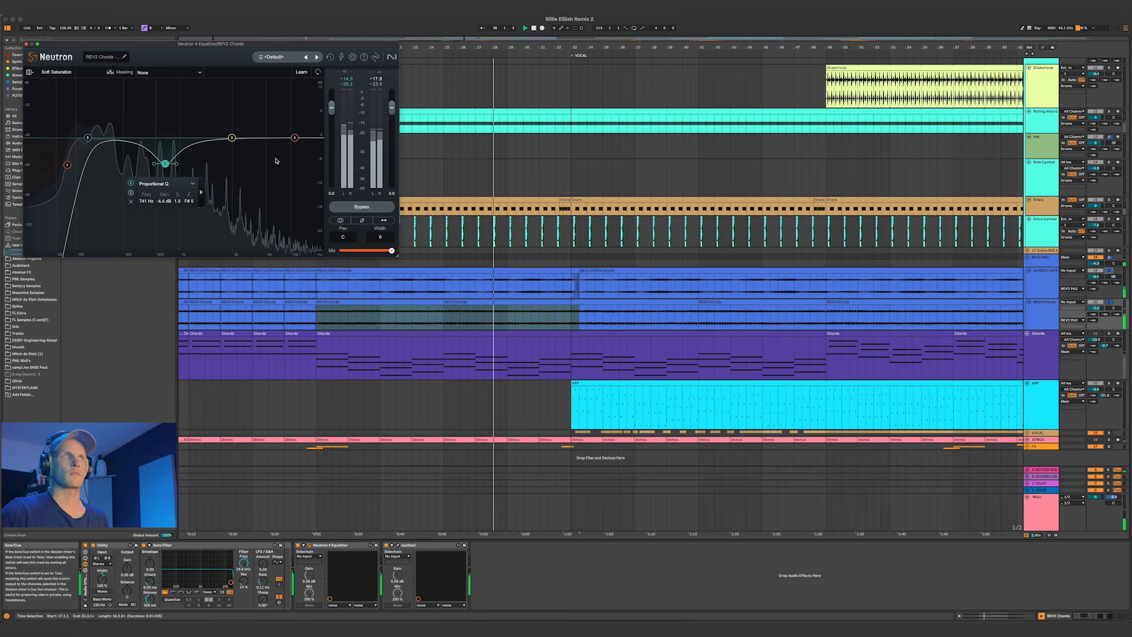
click(26, 44)
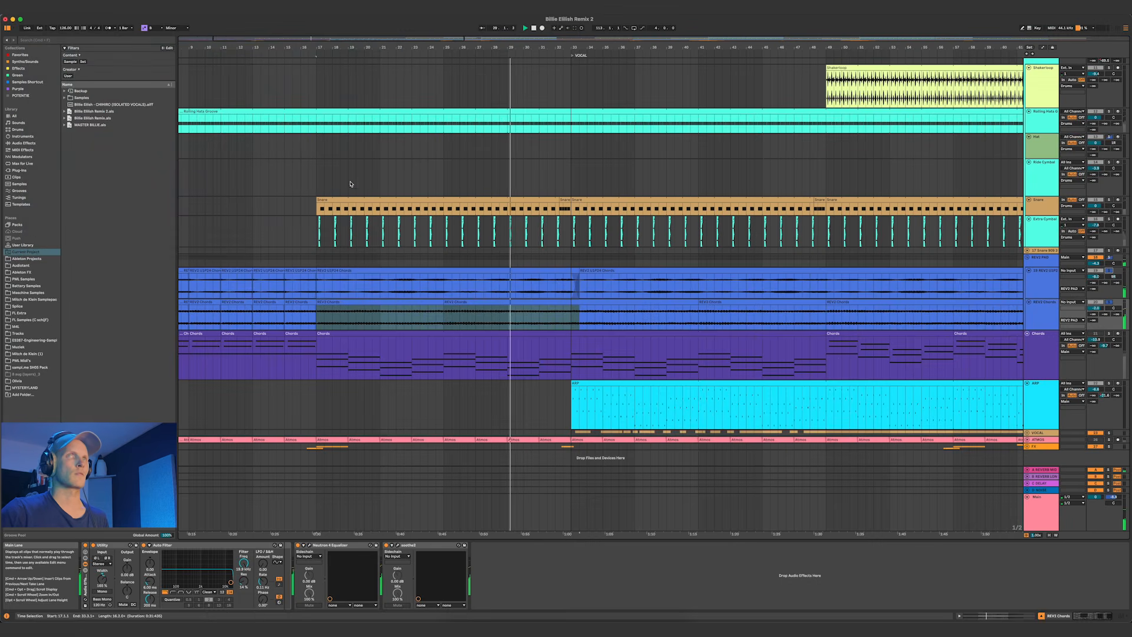
click(1039, 310)
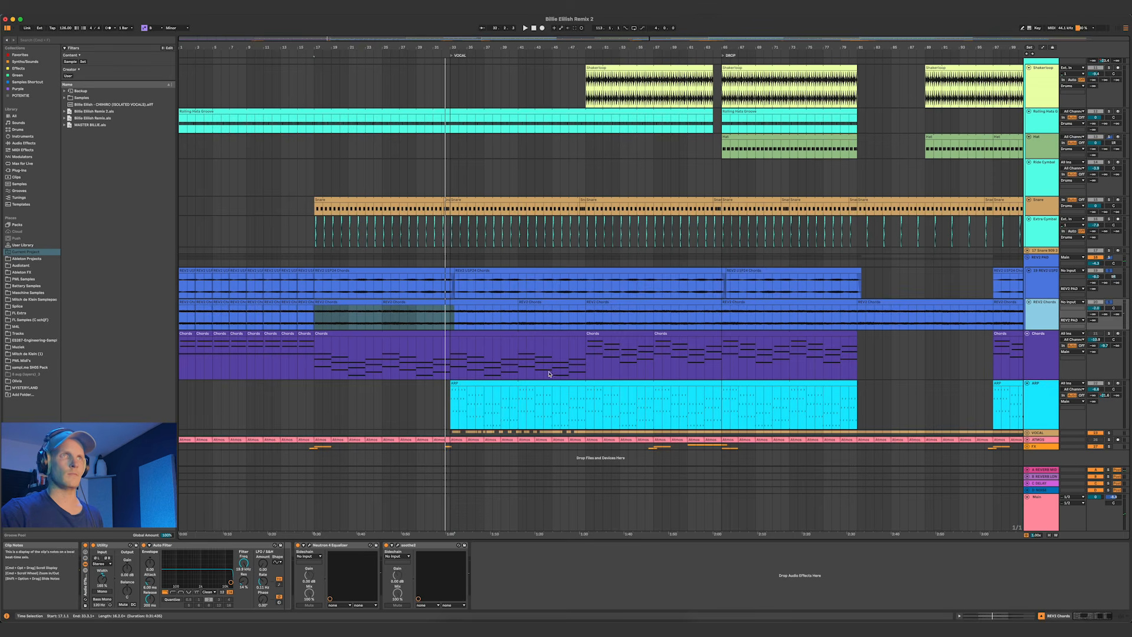
Play the REV2 PAD group from bar 17 and open its Neutron 4 Exciter and Neutron 4 Equalizer for inspection
key(minus)
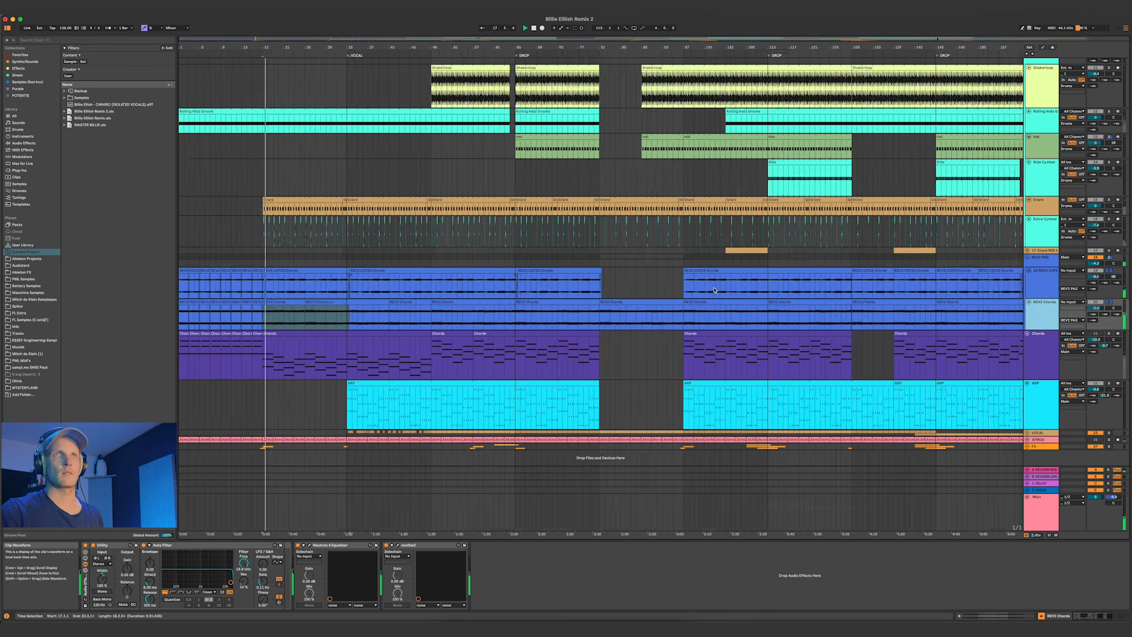
click(1049, 261)
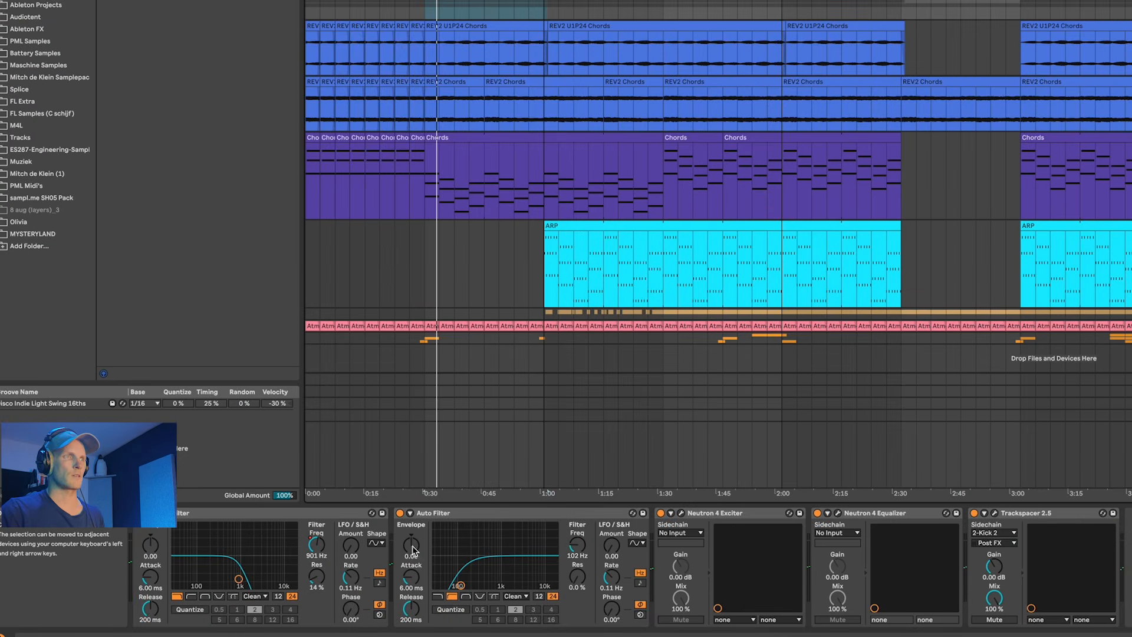
click(680, 514)
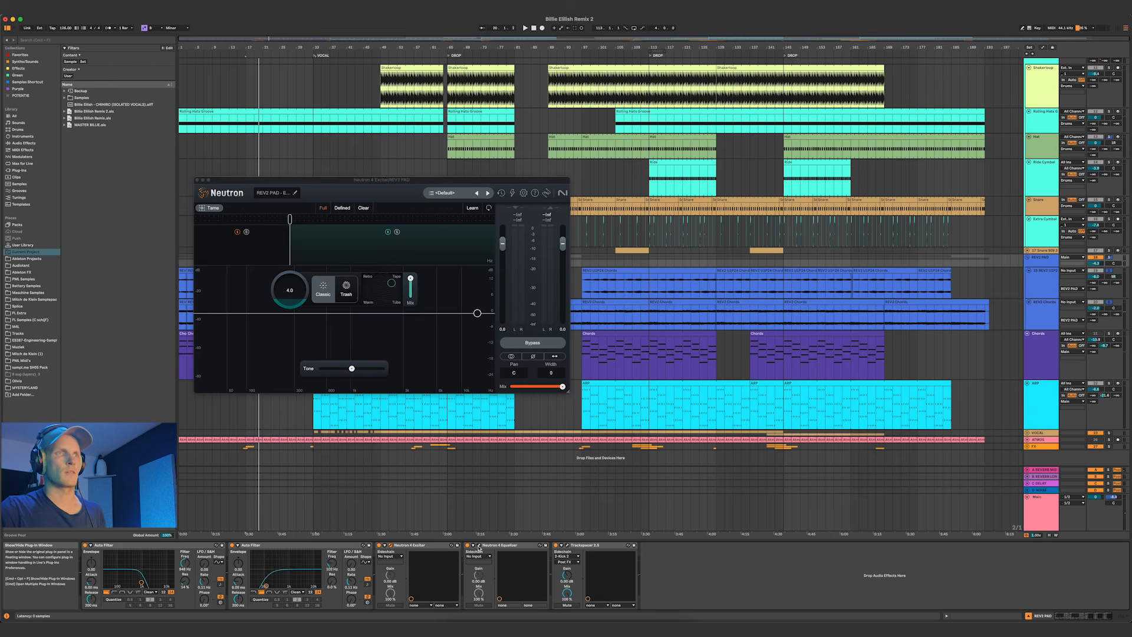
click(479, 547)
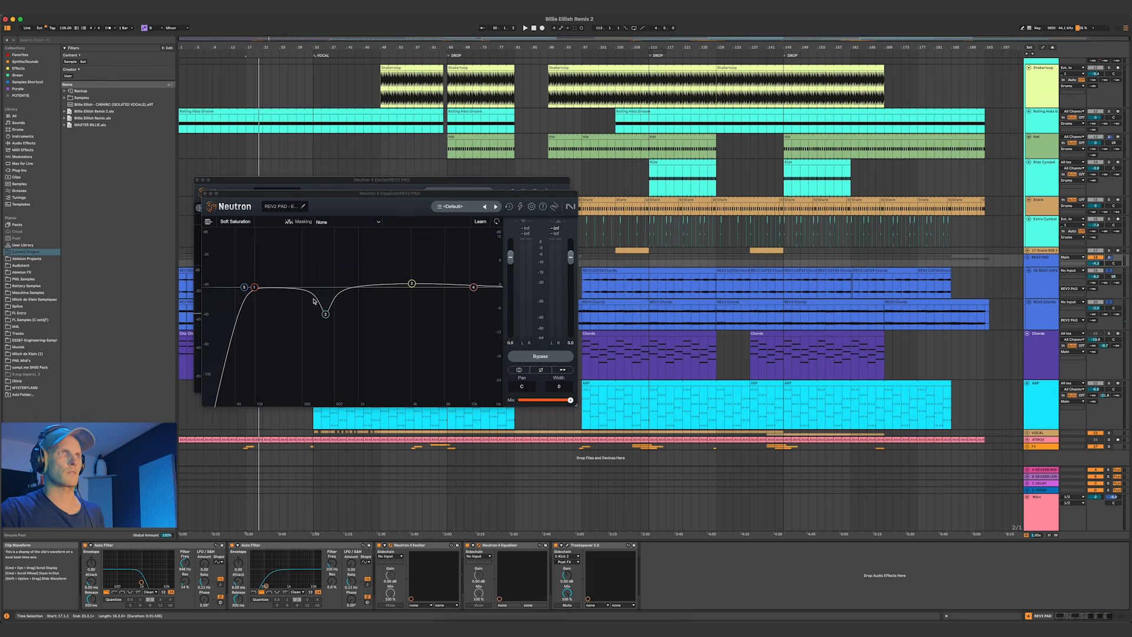
Play the REV2 PAD group with its Trackspacer 2.5 open for inspection, and select the Kick 2 track used as its sidechain source
click(205, 193)
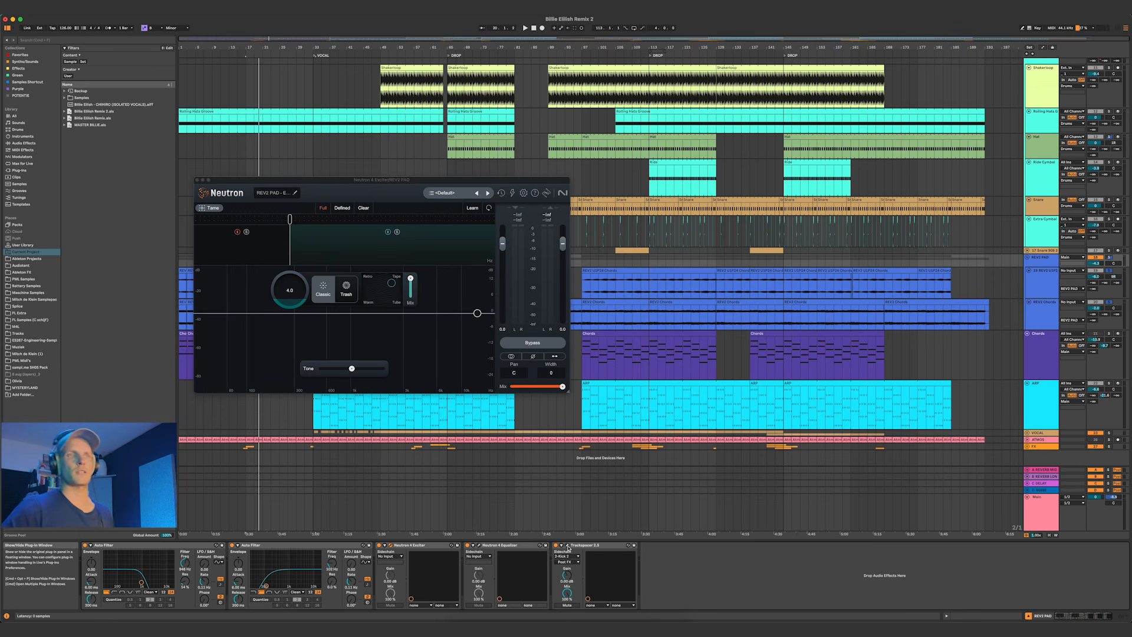
key(space)
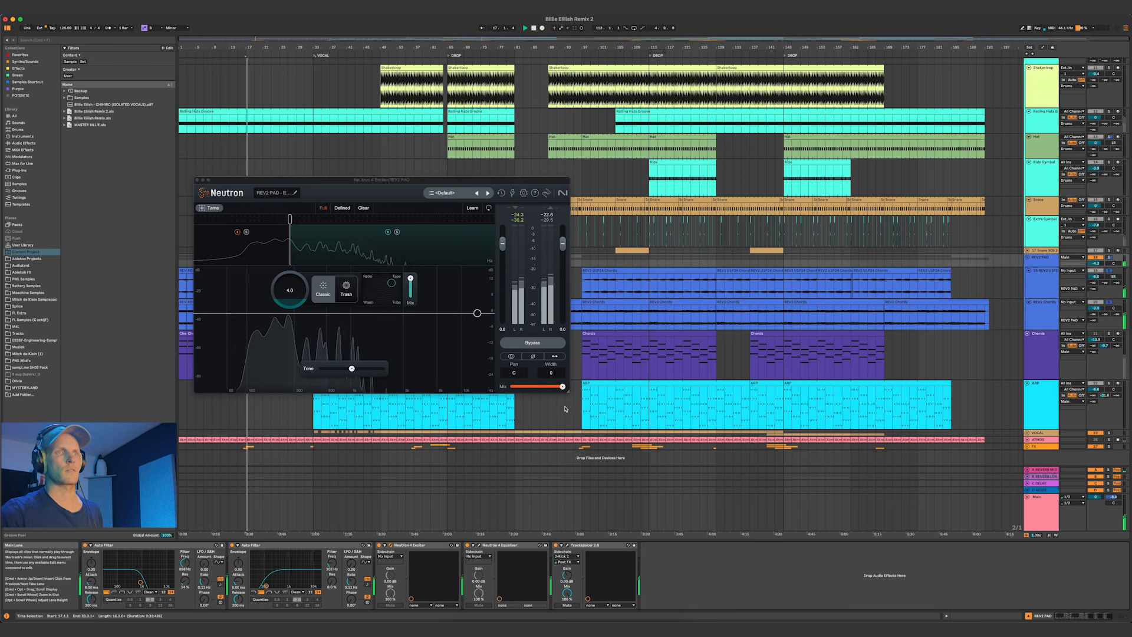
click(567, 546)
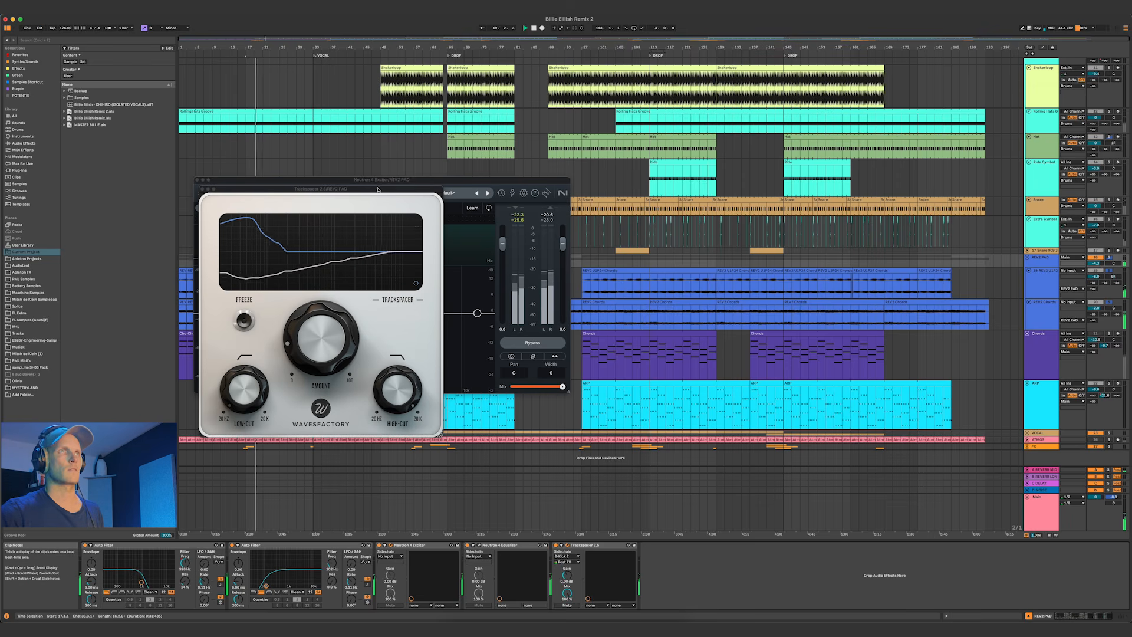
scroll(387, 158, up, 5)
scroll(387, 158, up, 5)
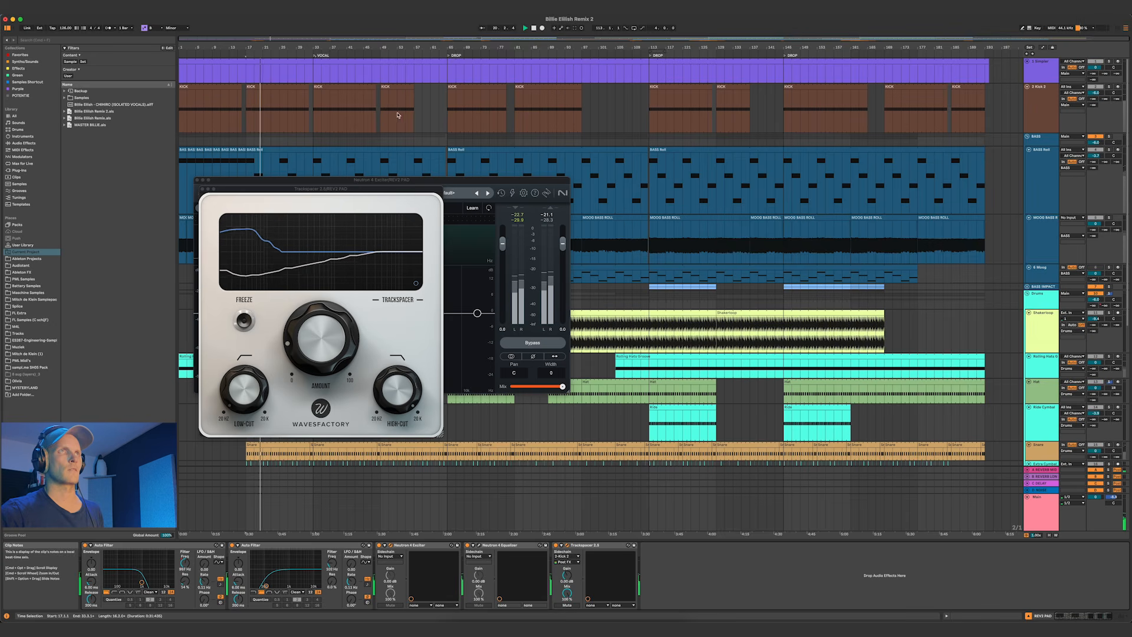
click(415, 122)
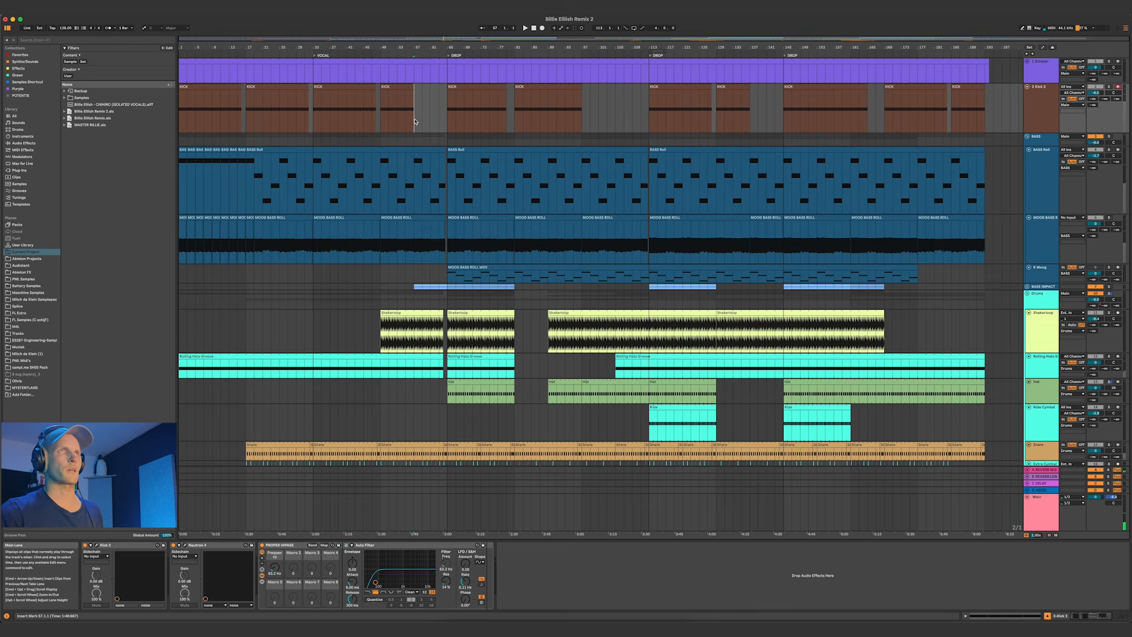
Select the ARP track and play its clip from the first drop at 2:00
scroll(484, 329, down, 5)
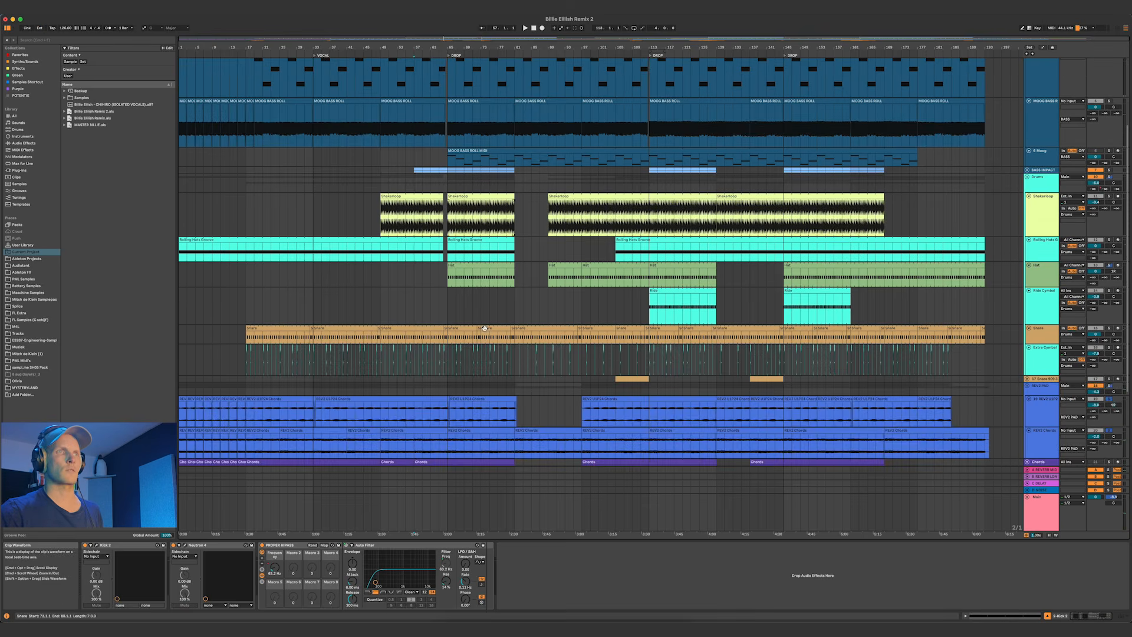
key(space)
click(1052, 394)
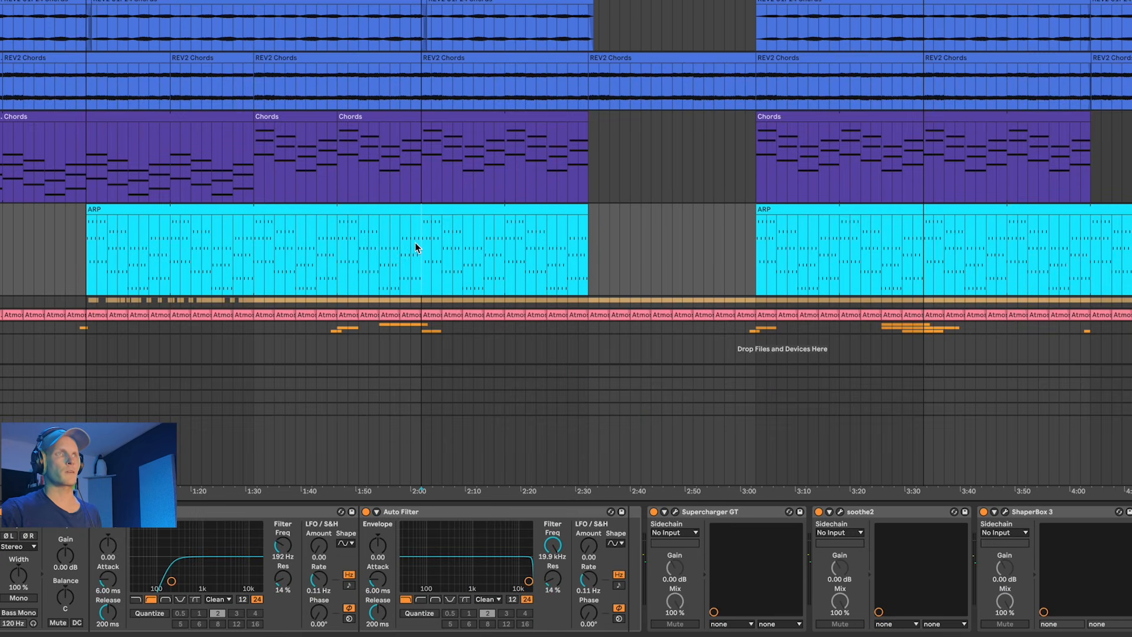
key(space)
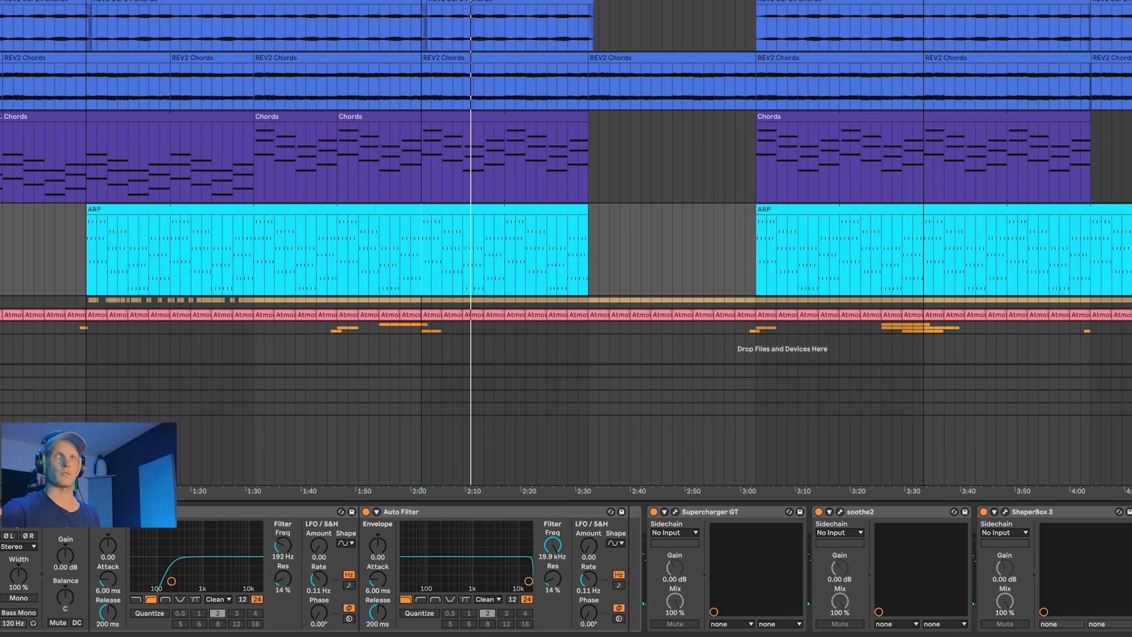
Show the automation lanes and play the ARP track's Serum FX Cutoff curve through the build-up into the second drop
key(a)
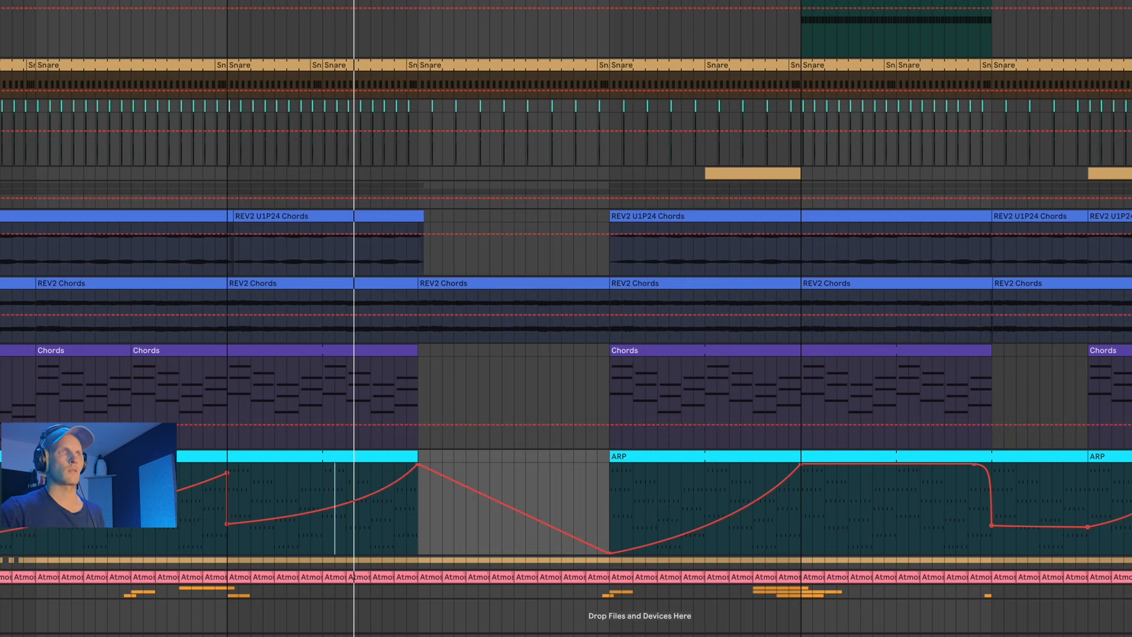
click(752, 479)
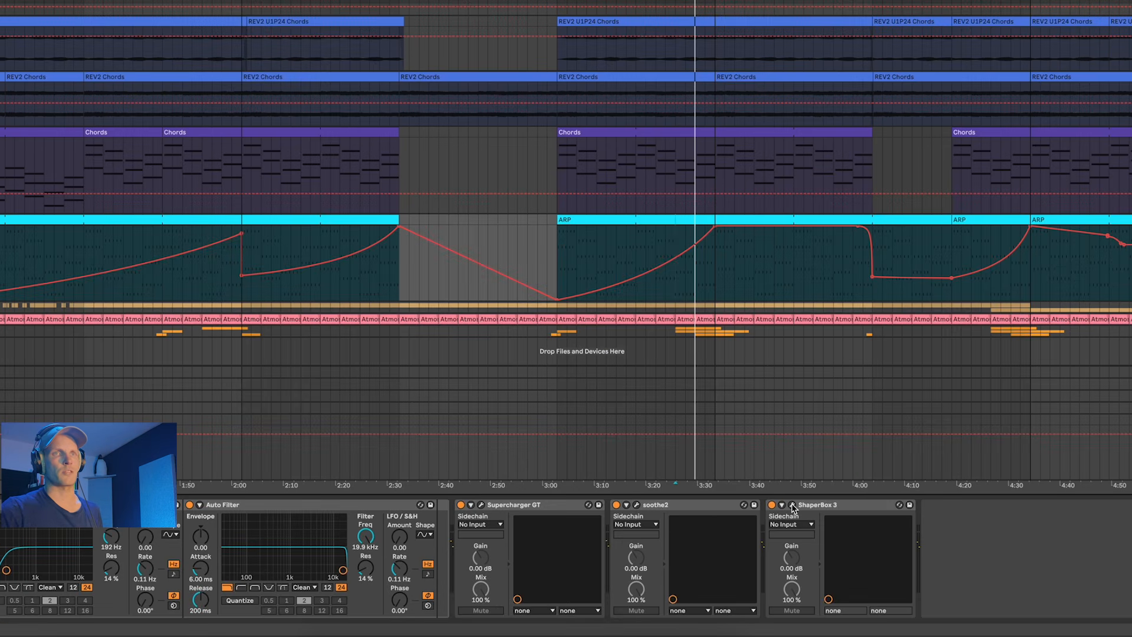
key(space)
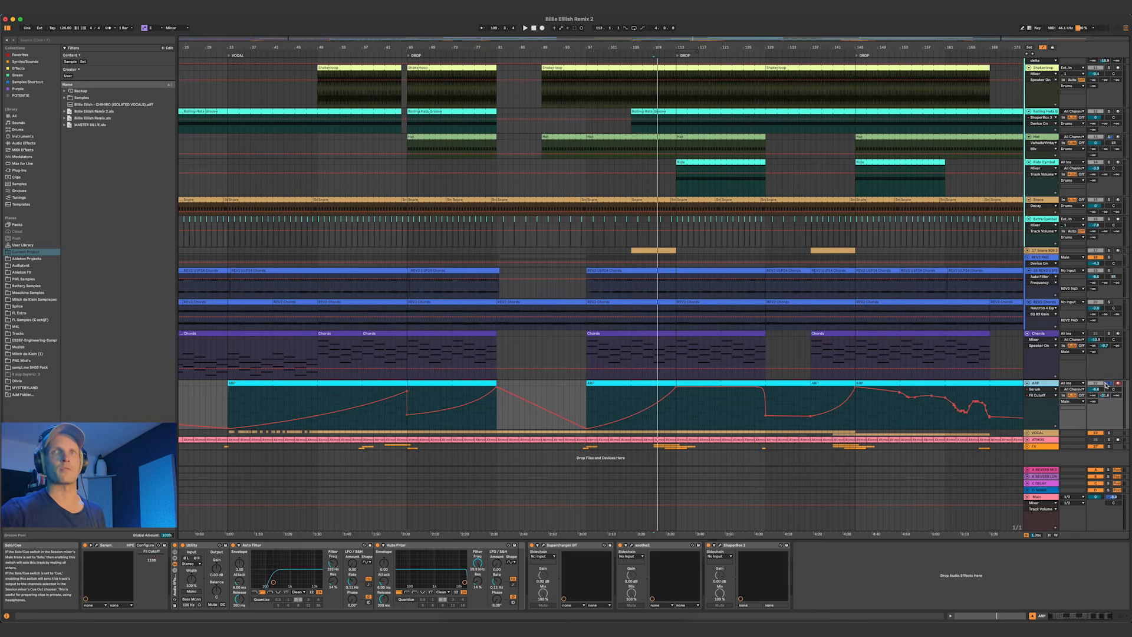
Play the full mix while showing the ARP track's Mixer automation for the B-Reverb Long send, and hide the automation
key(space)
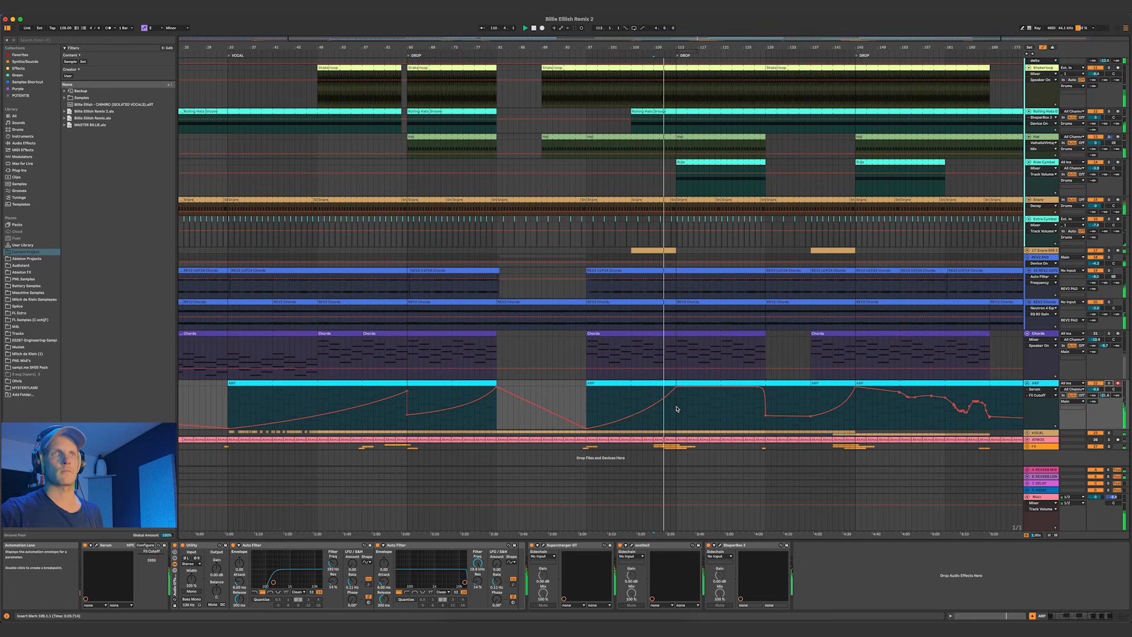
click(1037, 390)
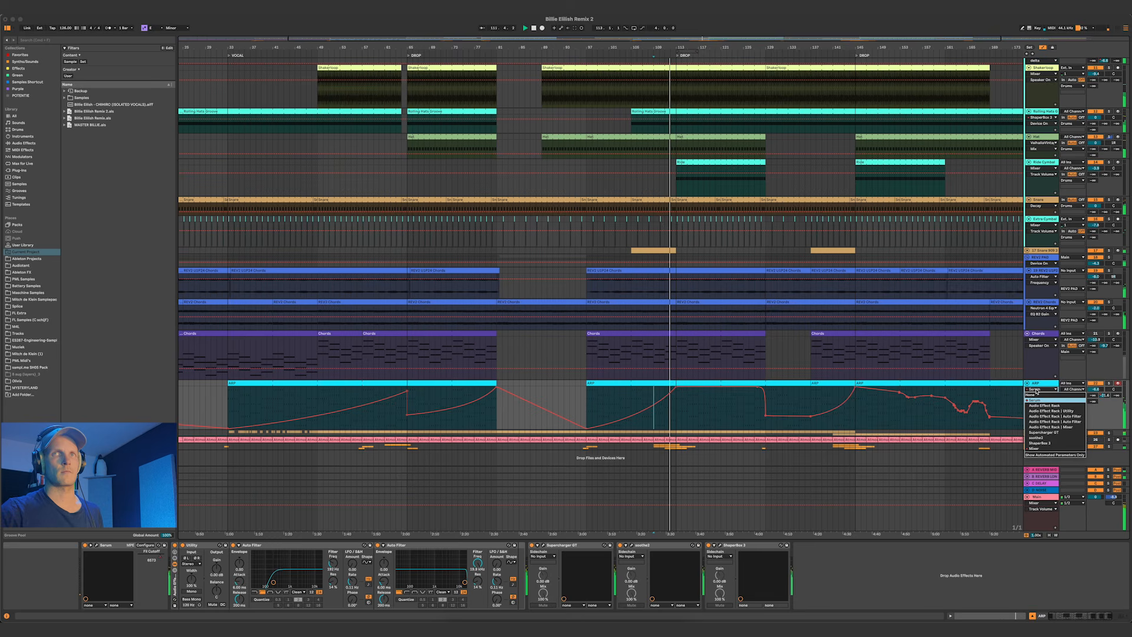
click(1033, 448)
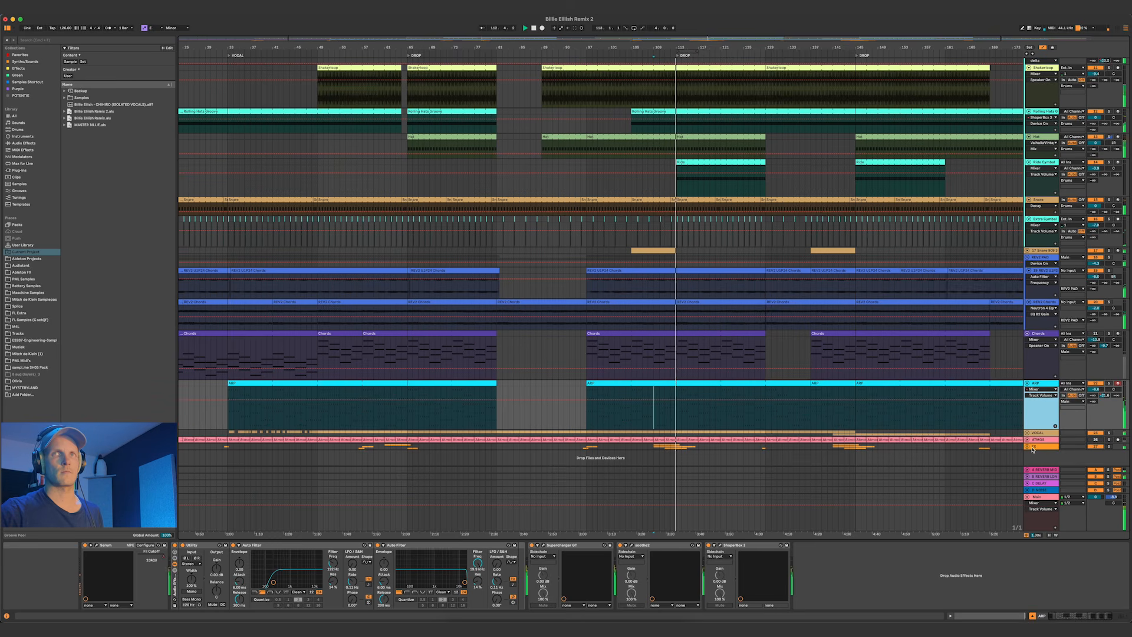
click(1041, 395)
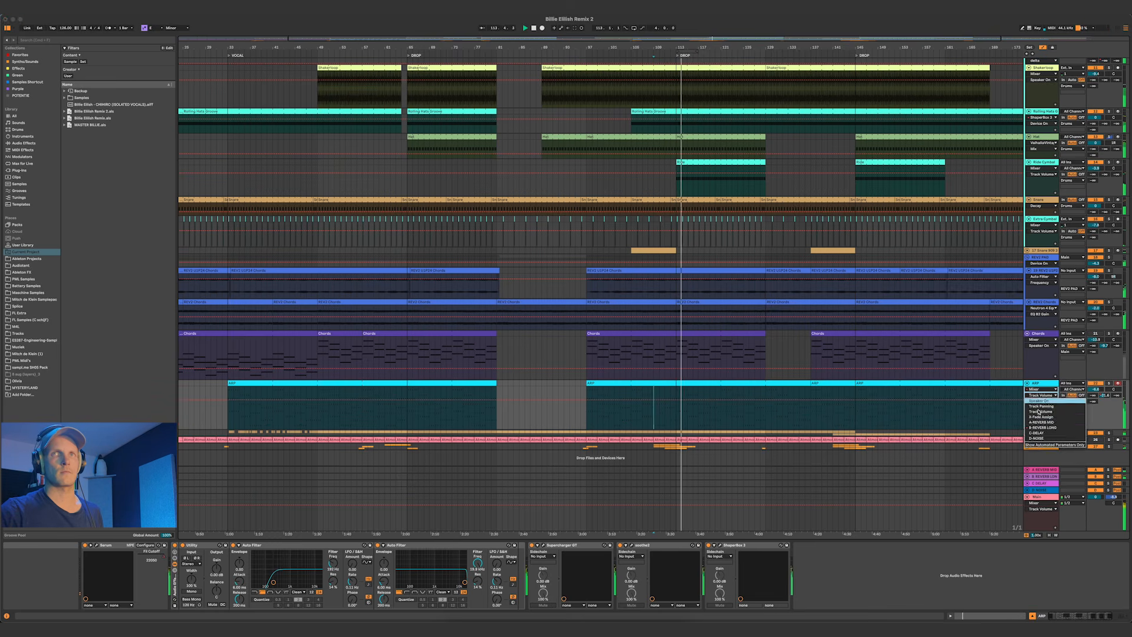
click(1039, 427)
key(minus)
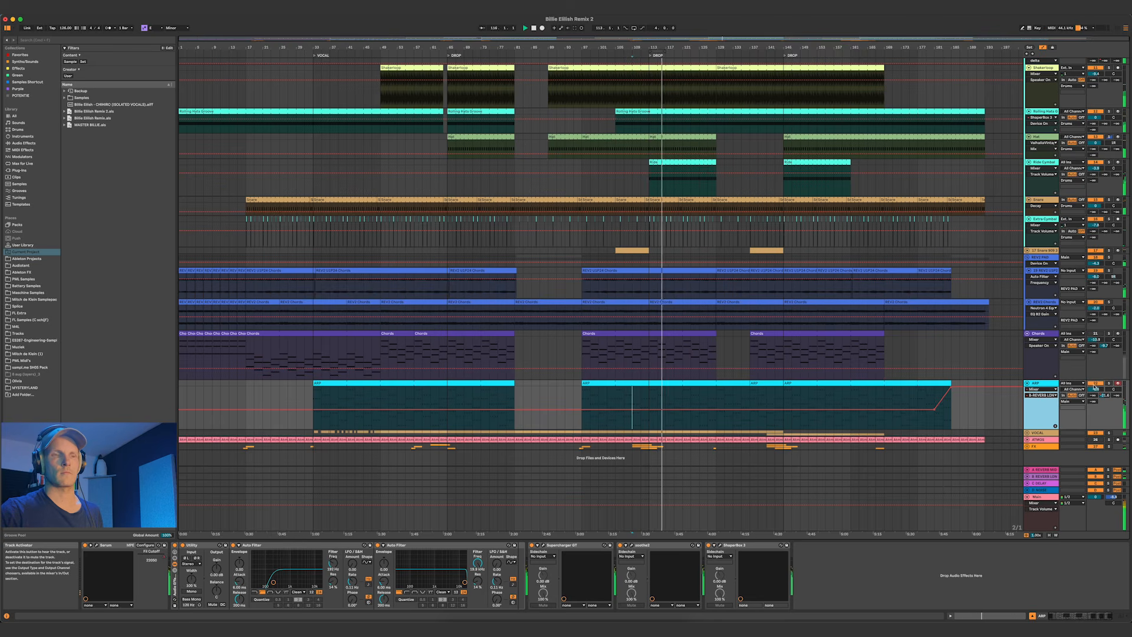
key(a)
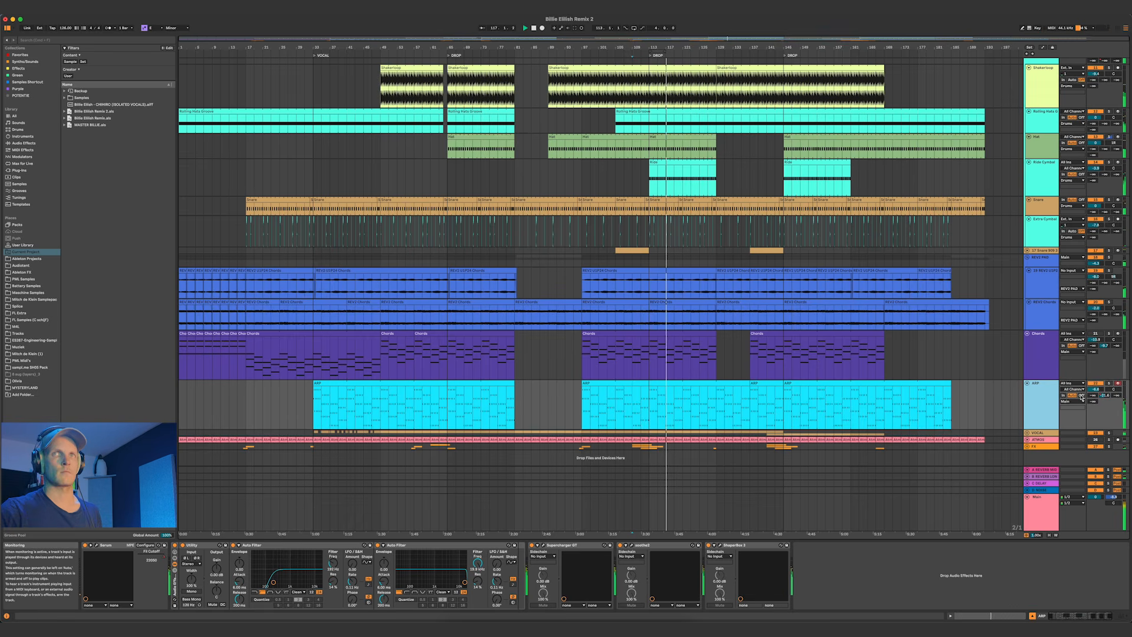
Unfold the VOCAL group and play the isolated CHIHIRO vocal track from bar 97
click(1028, 432)
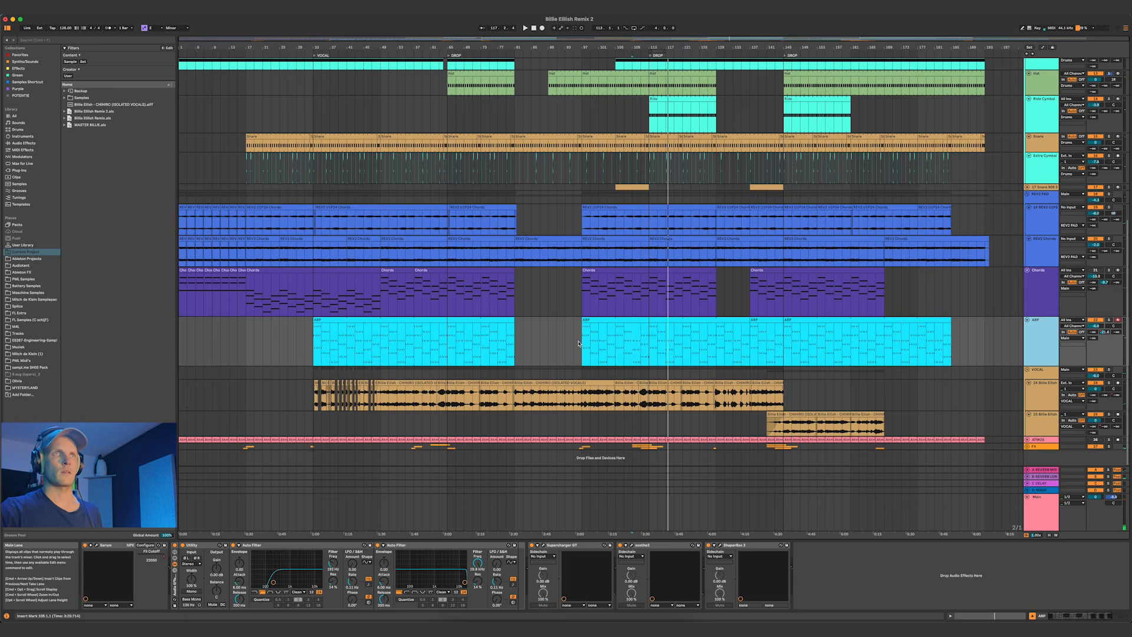
scroll(581, 341, up, 3)
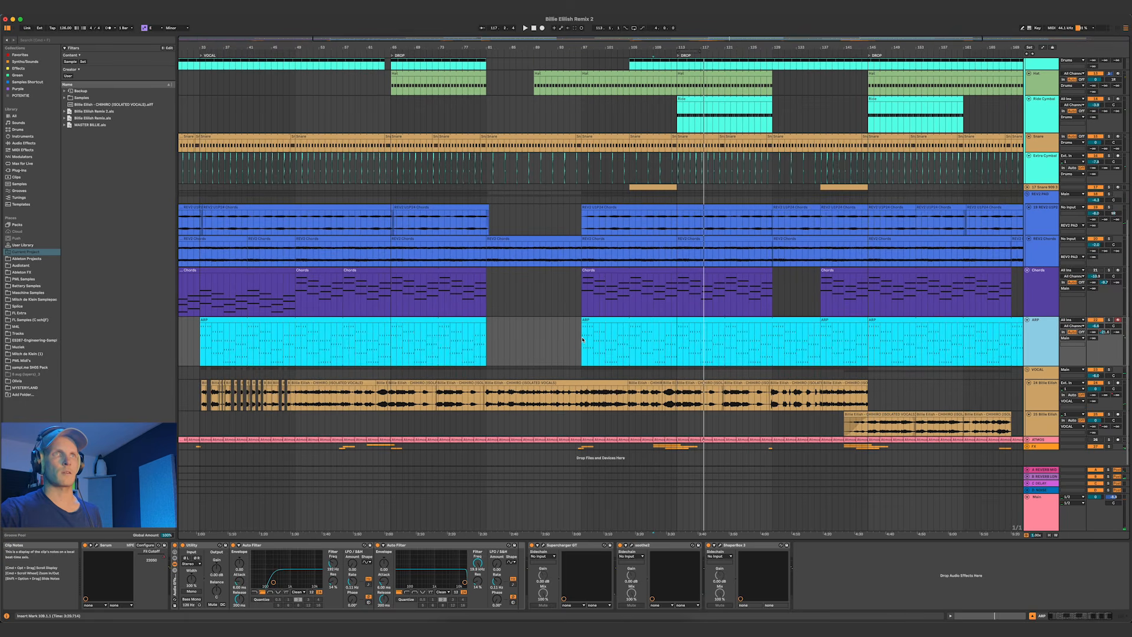
click(583, 398)
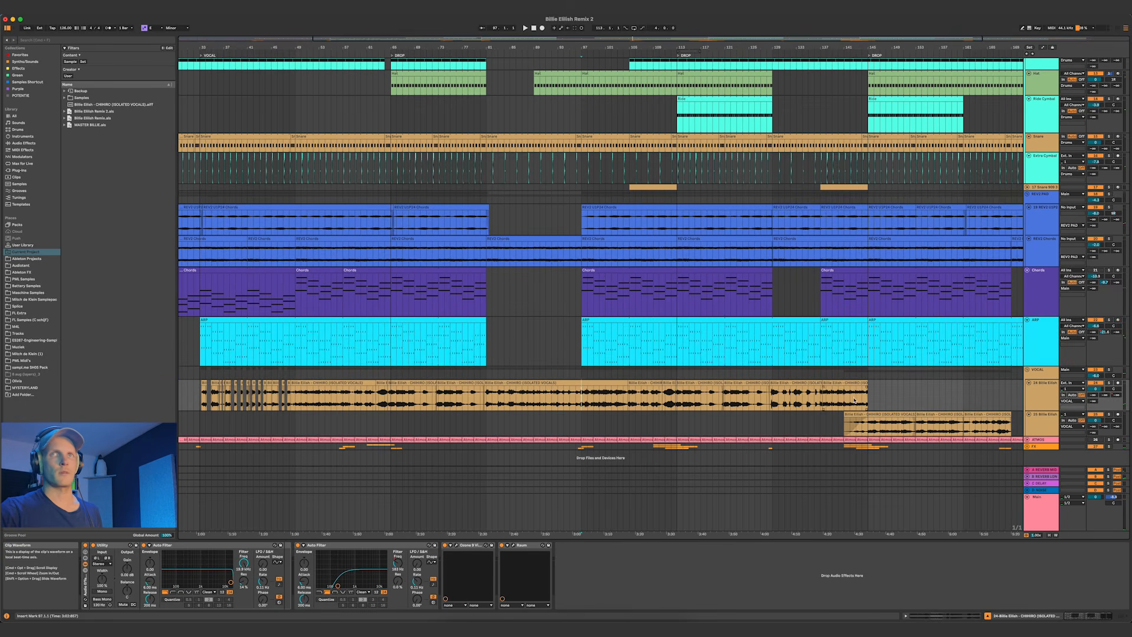
key(space)
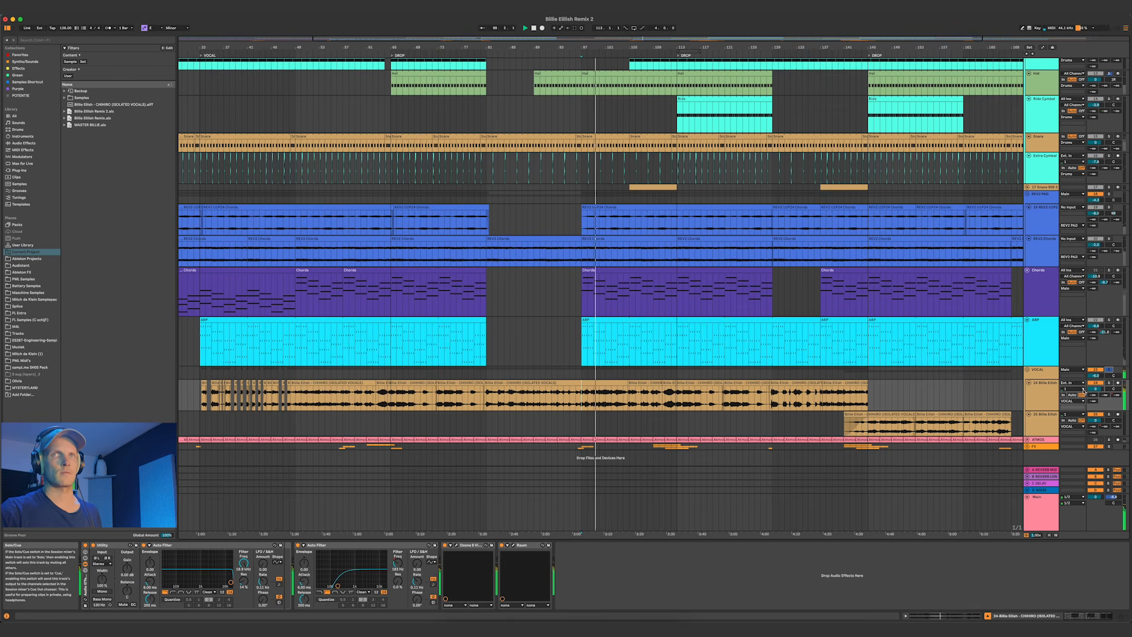
click(1048, 401)
click(587, 423)
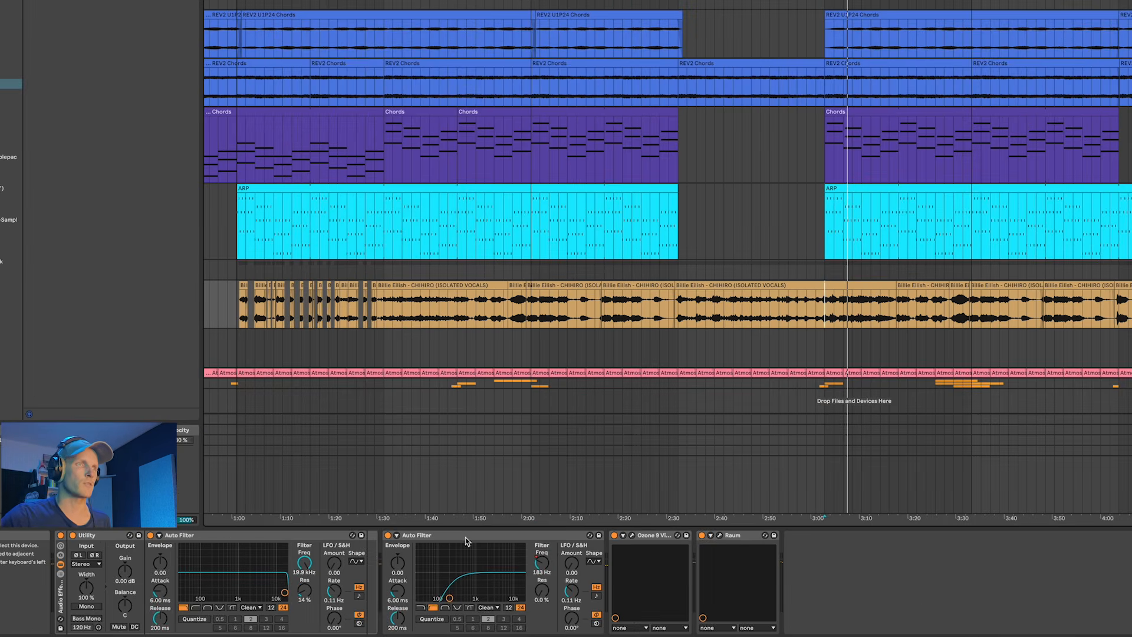
Open the vocal track's Ozone 9 Vintage Limiter and play the vocal to inspect its processing
click(643, 537)
click(632, 536)
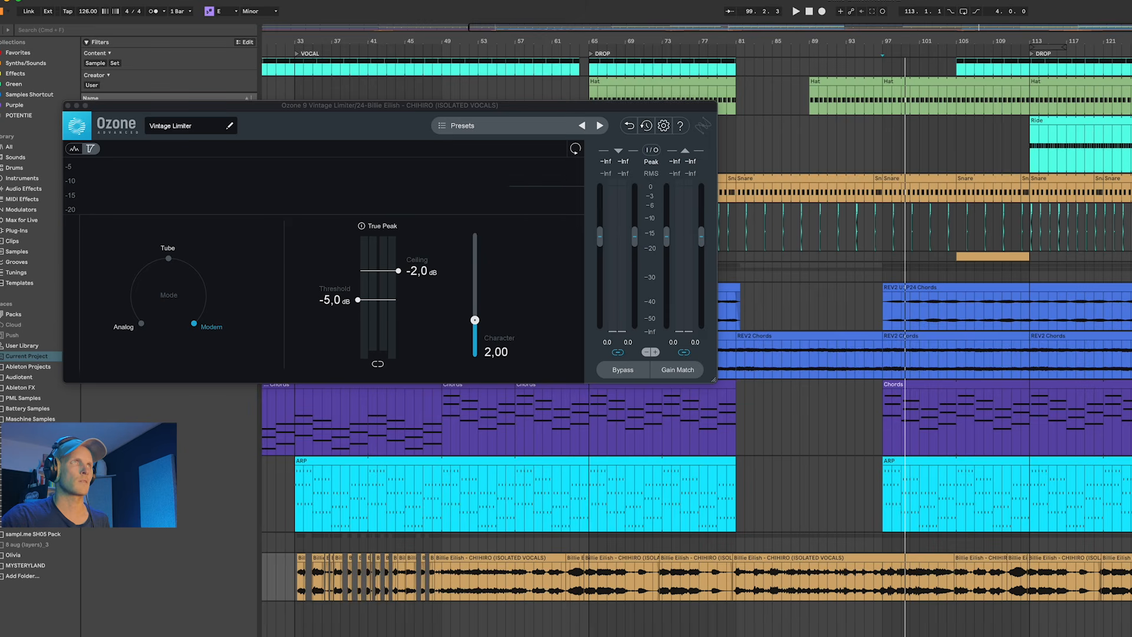
key(space)
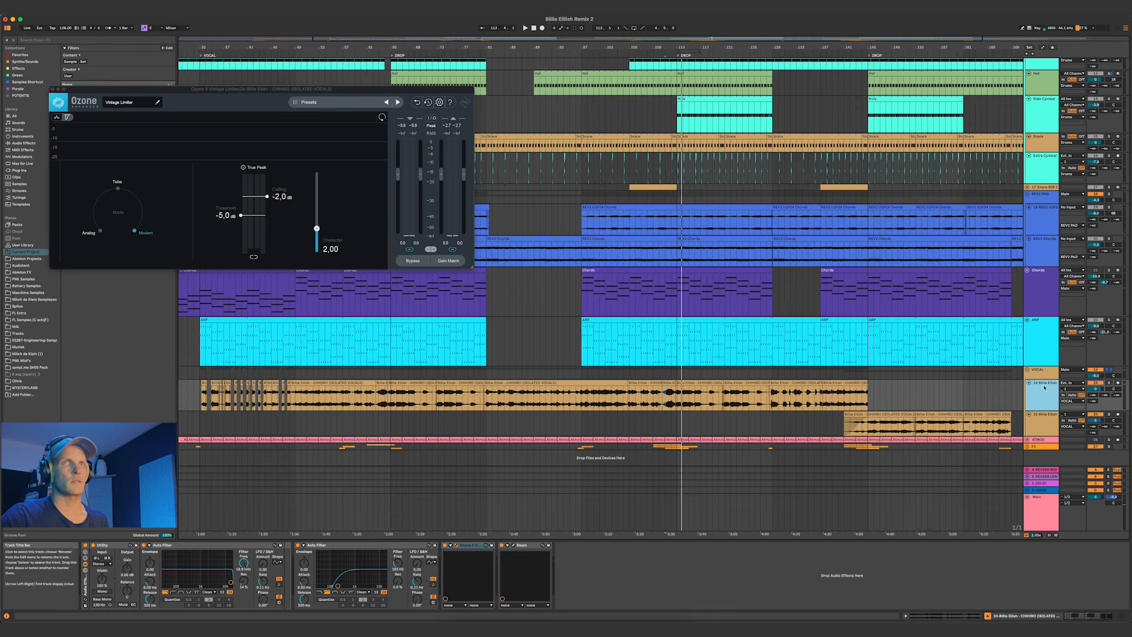
Unfold the ATMOS track and play its loop from the start of the song
scroll(896, 372, down, 4)
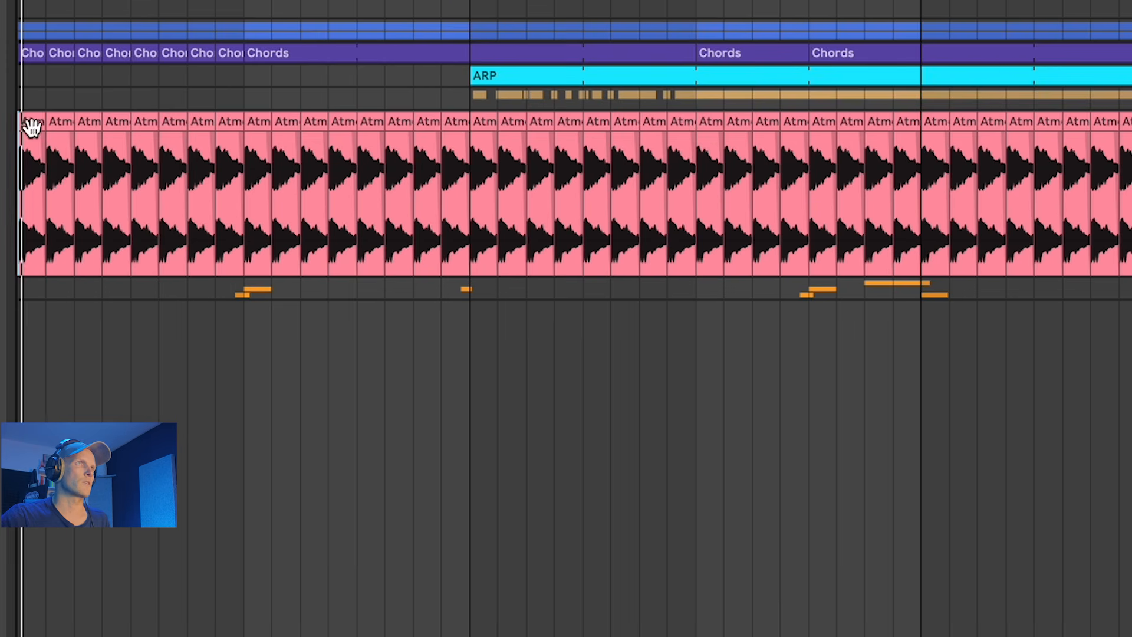
scroll(32, 128, up, 1)
key(space)
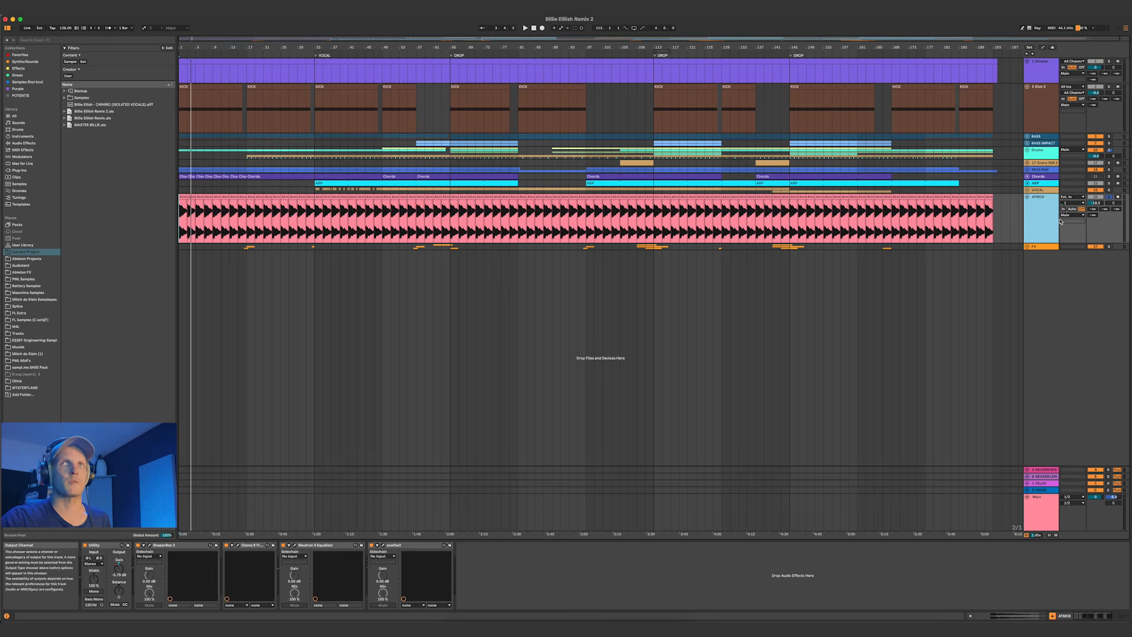
Solo the Kick 2 track and BASS group alongside ATMOS, play them together from the intro, and unsolo ATMOS
click(1109, 87)
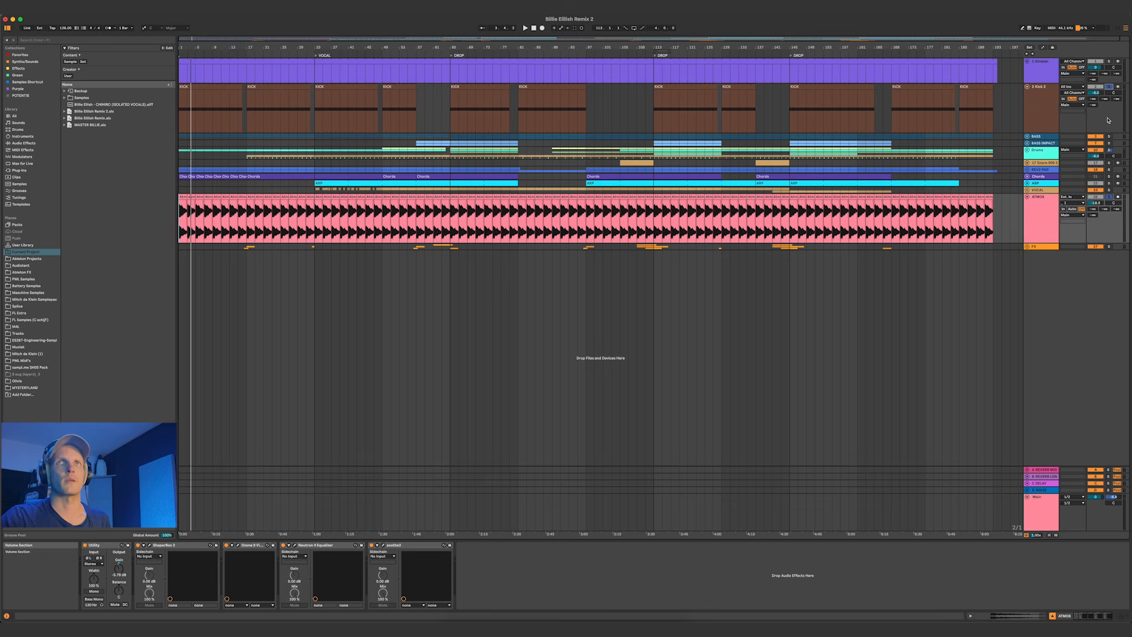
key(space)
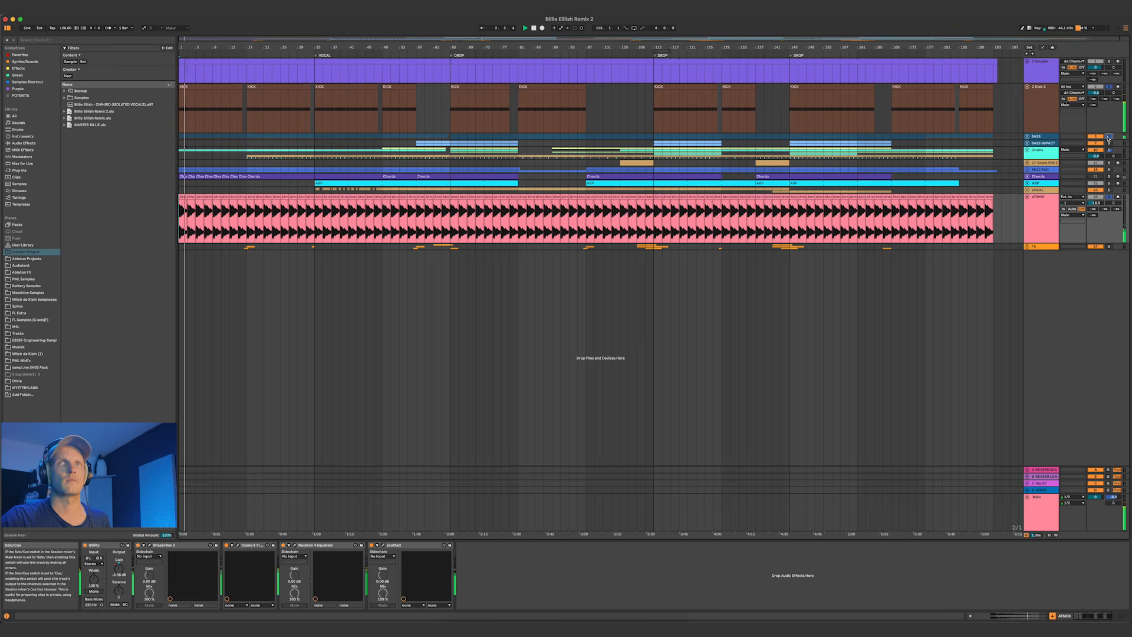
click(1109, 198)
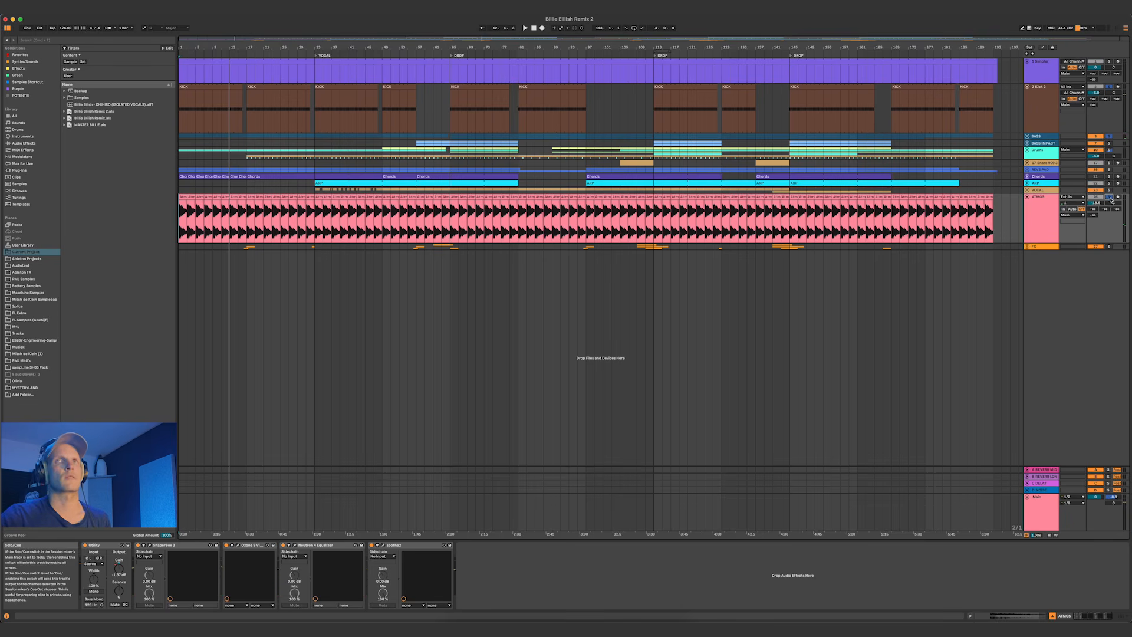
Unfold the FX group and play its three effect tracks in the section before the first drop, starting from bar 61
click(1028, 247)
click(437, 270)
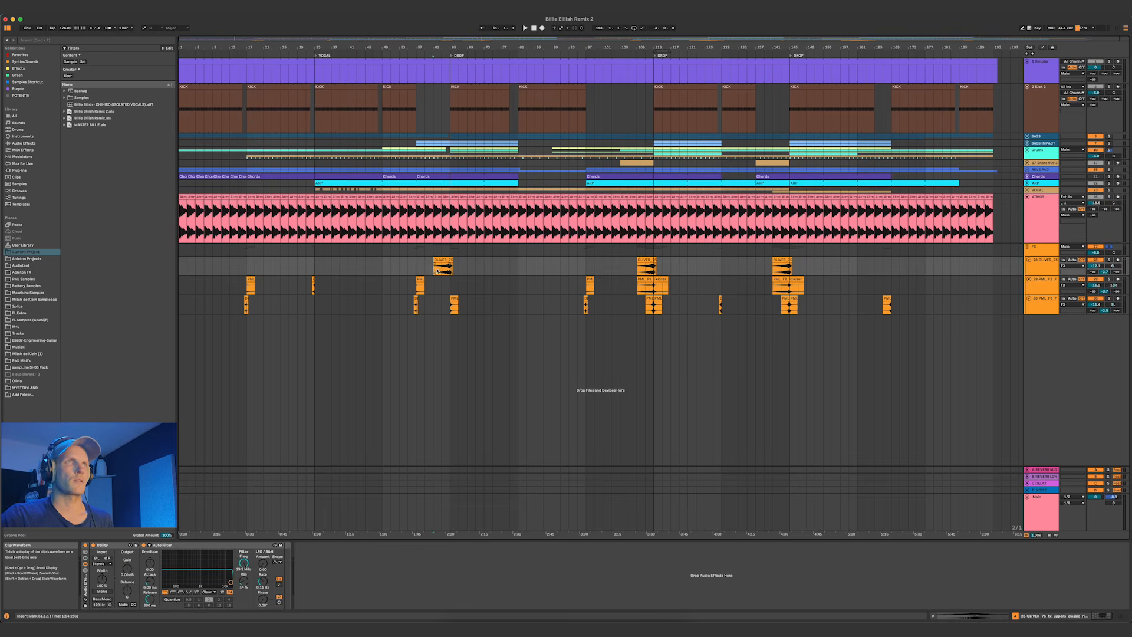
key(space)
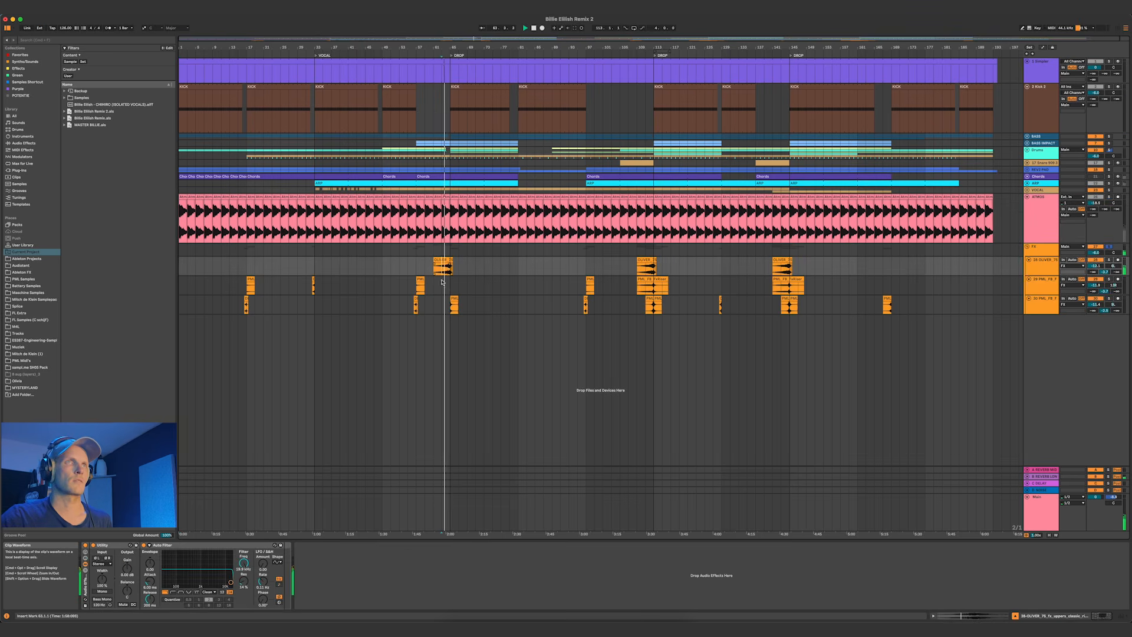
click(415, 289)
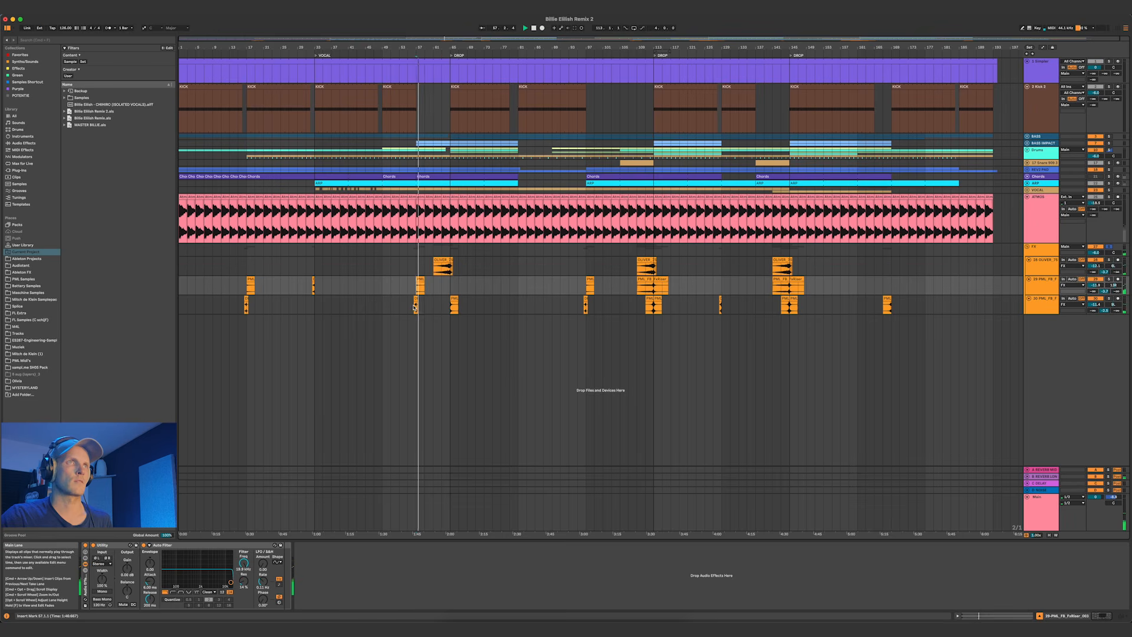
click(417, 308)
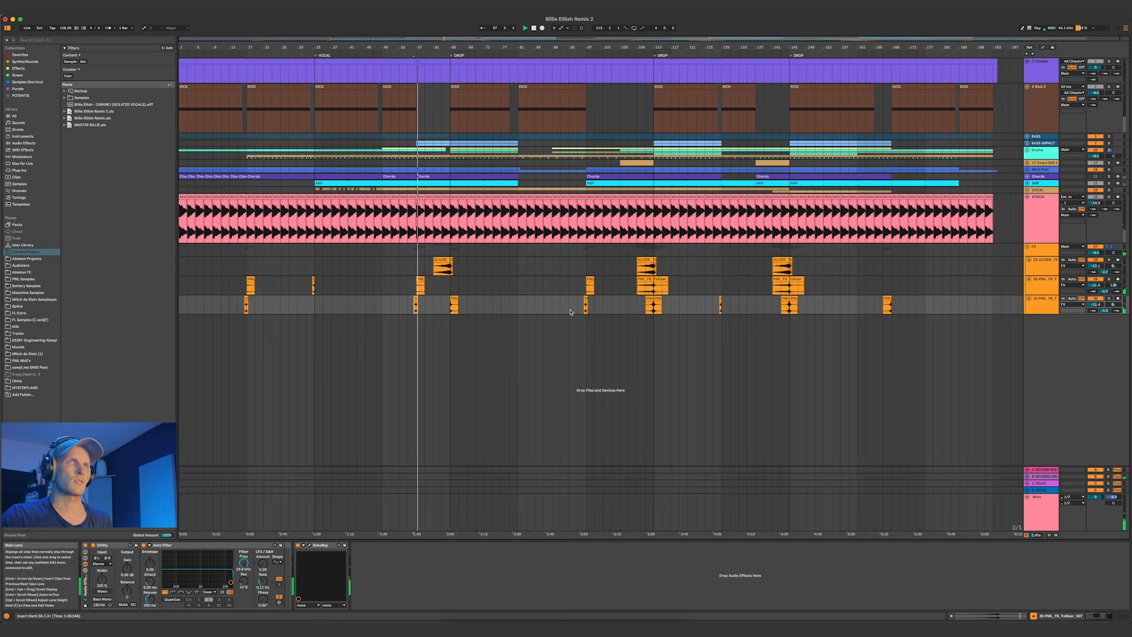
Play the FX group's clips leading into and landing on the second drop, from bars 111 and 113
click(644, 289)
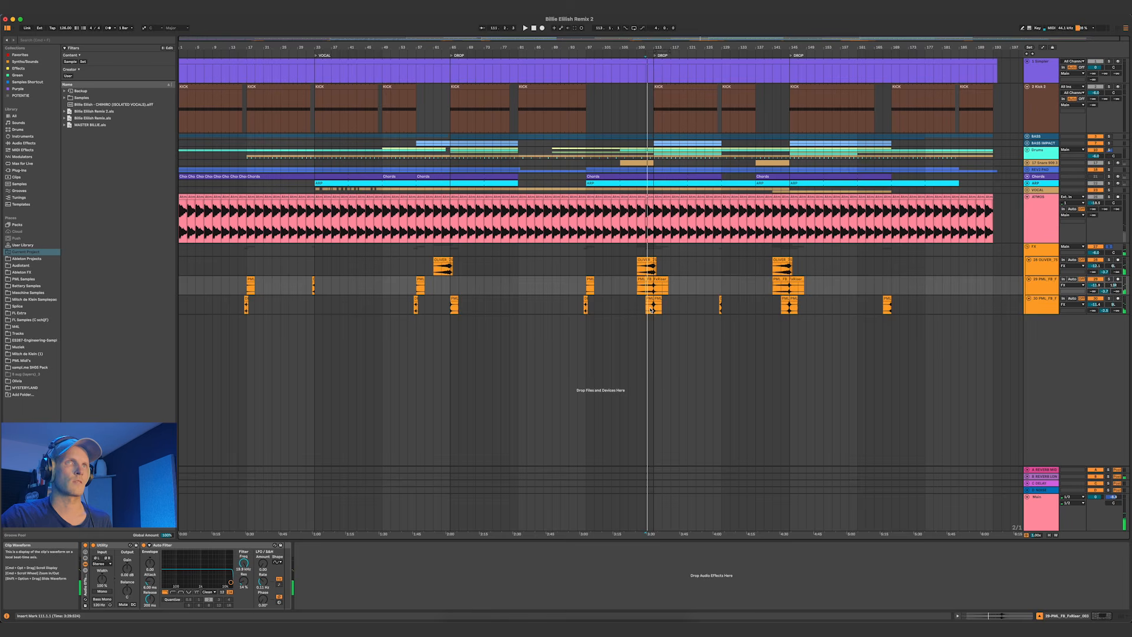
click(651, 310)
key(space)
scroll(651, 310, up, 5)
scroll(693, 304, down, 5)
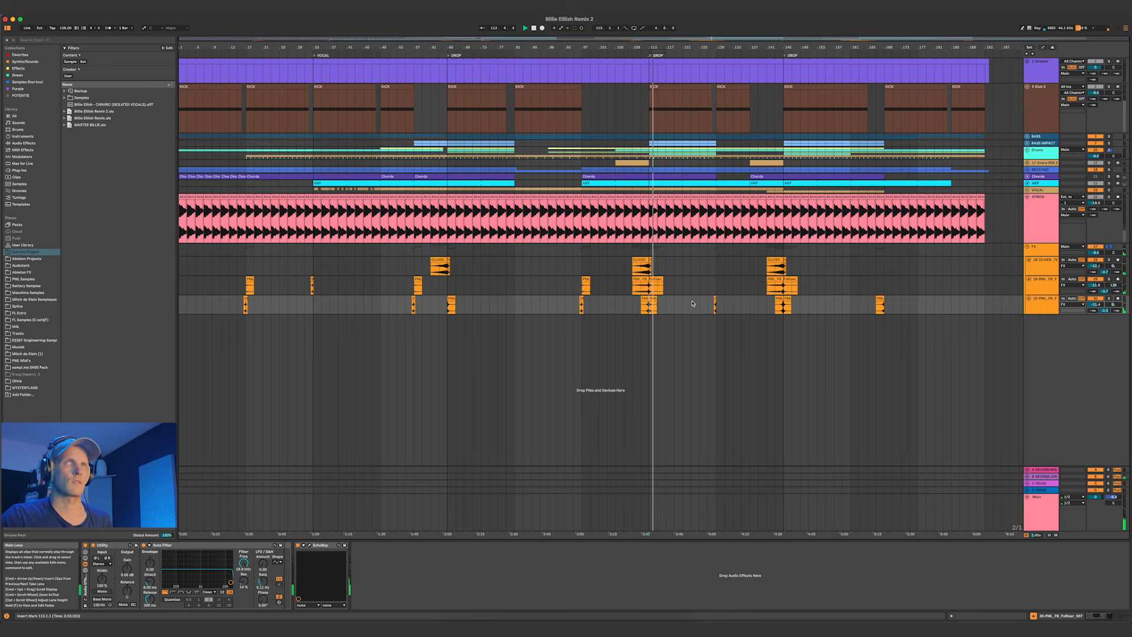
Show the FX group's Auto Filter device and fold the group
click(1046, 248)
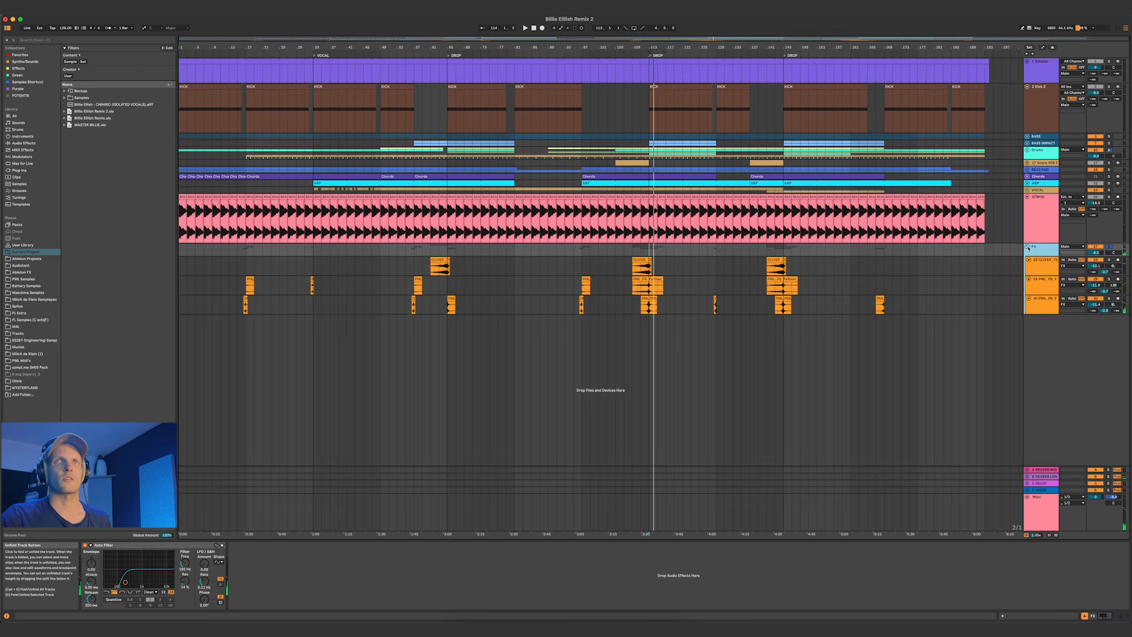
click(1028, 248)
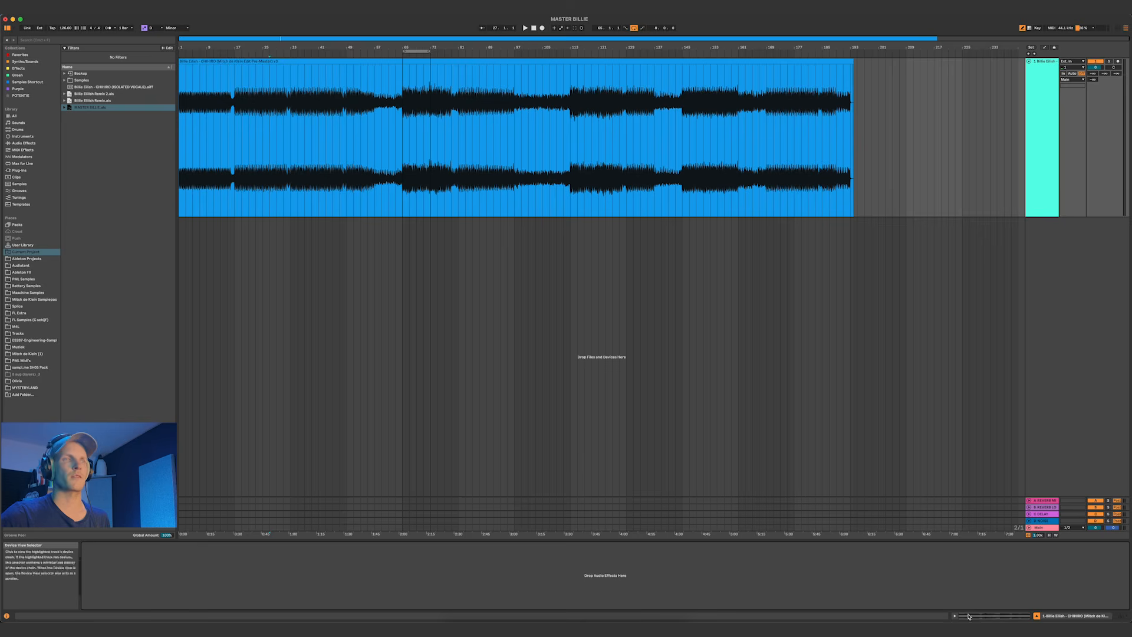
Open soothe2 in the main track's master chain, monitor its delta signal during playback, and close its window
click(1044, 528)
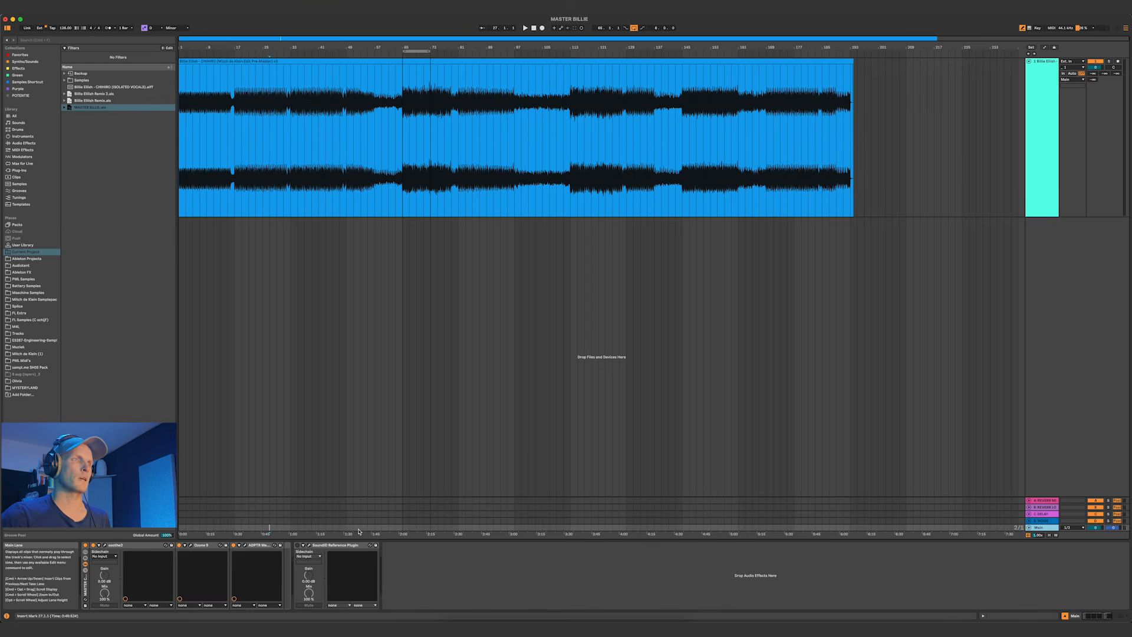
click(112, 545)
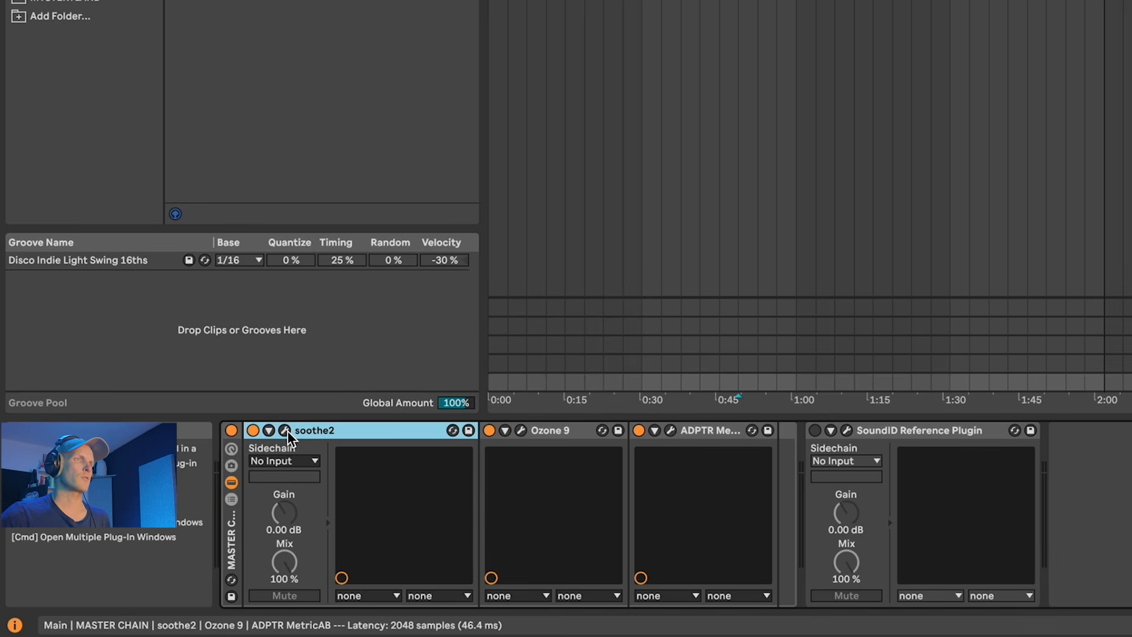
click(285, 430)
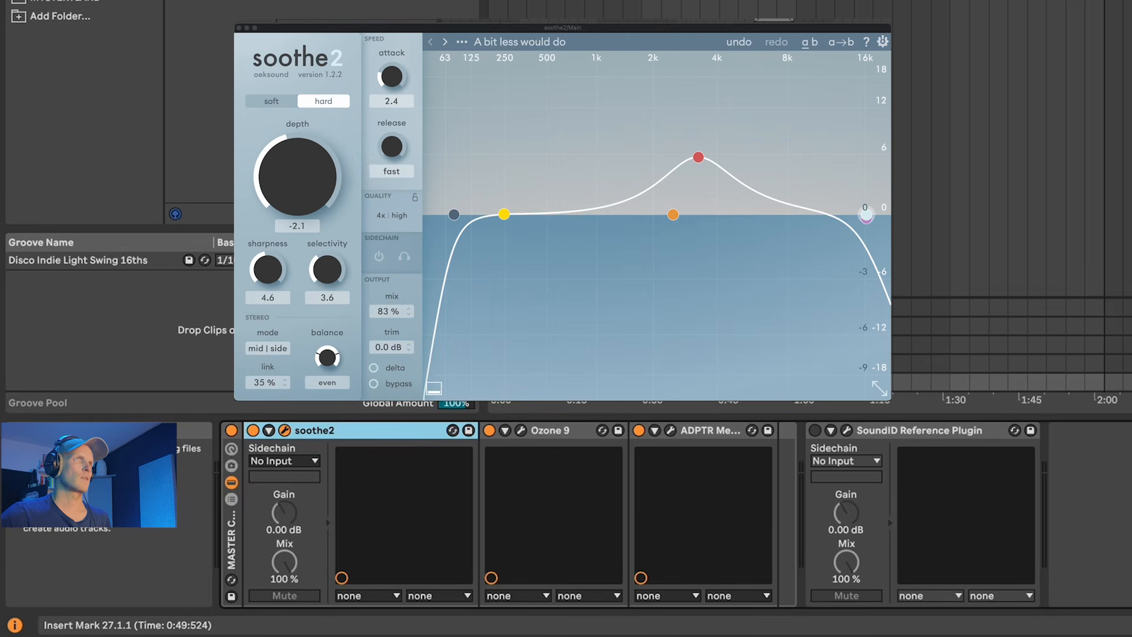
click(374, 368)
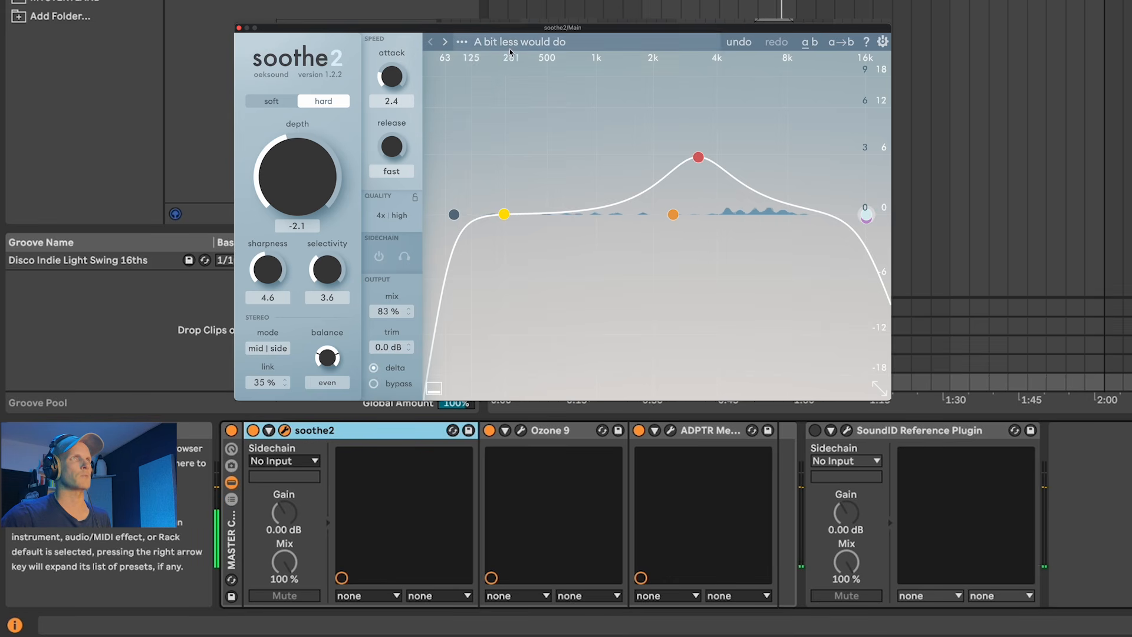
click(239, 28)
Open Ozone 9 in the master chain and play the master from the first drop while viewing its meters
click(520, 430)
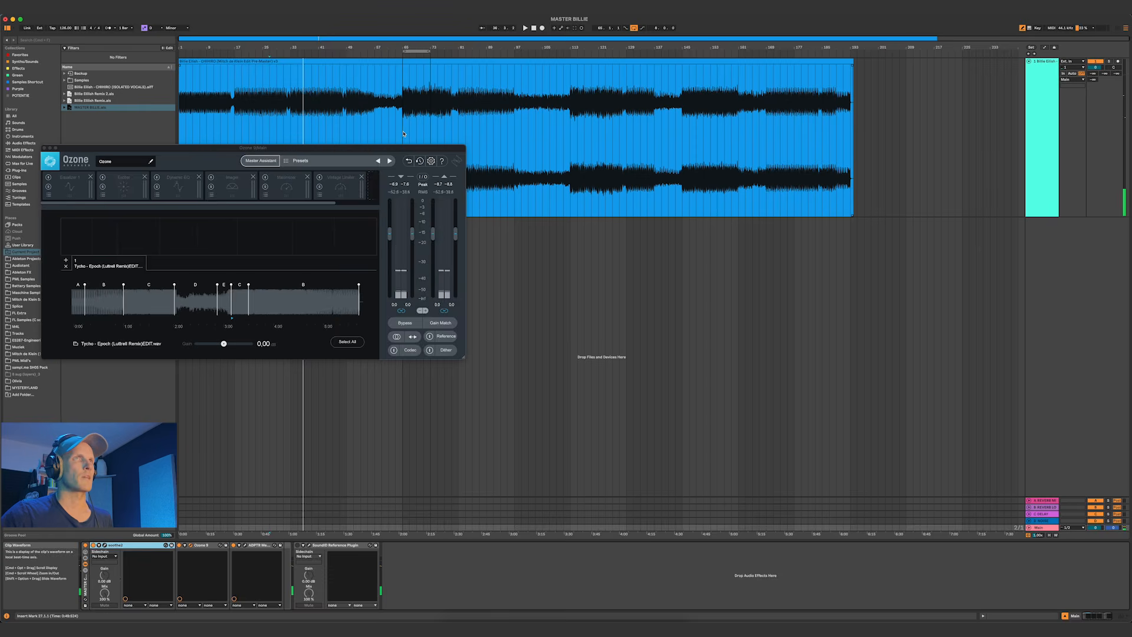
click(404, 134)
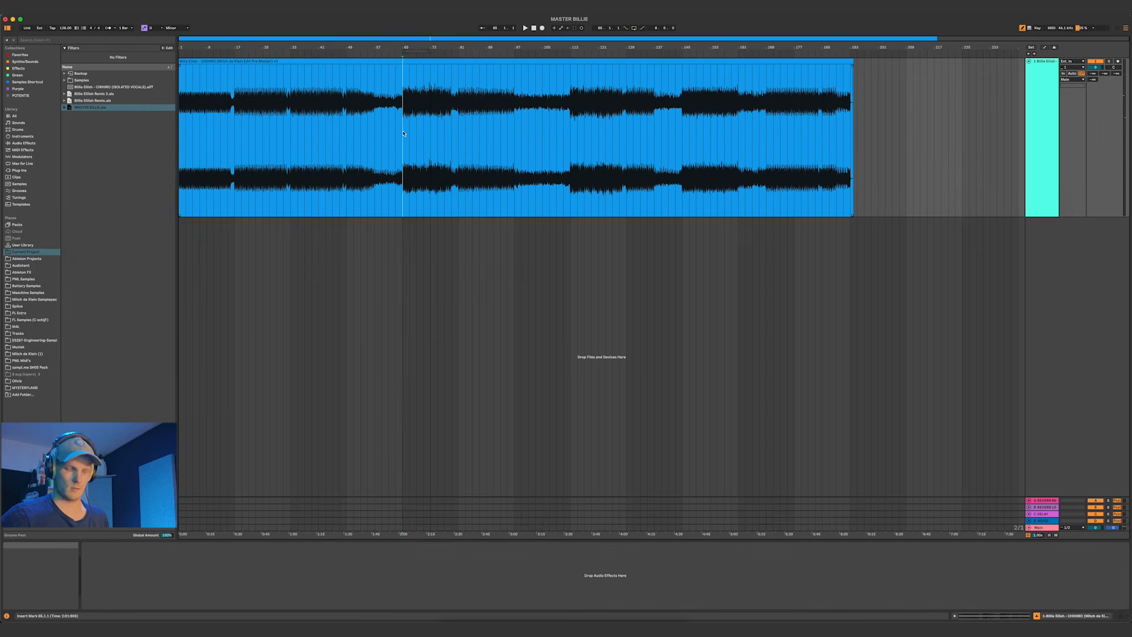
key(space)
click(1045, 527)
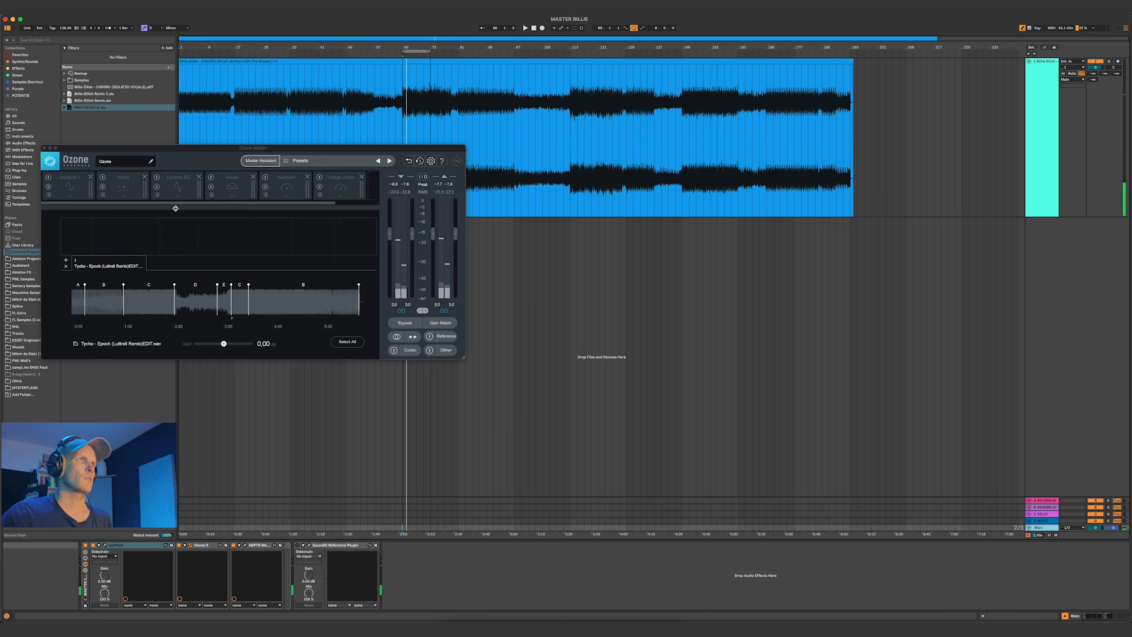
Move the Ozone window into the arrangement area, view the Master Assistant's setup options, and close them without running it
drag(181, 149, 319, 252)
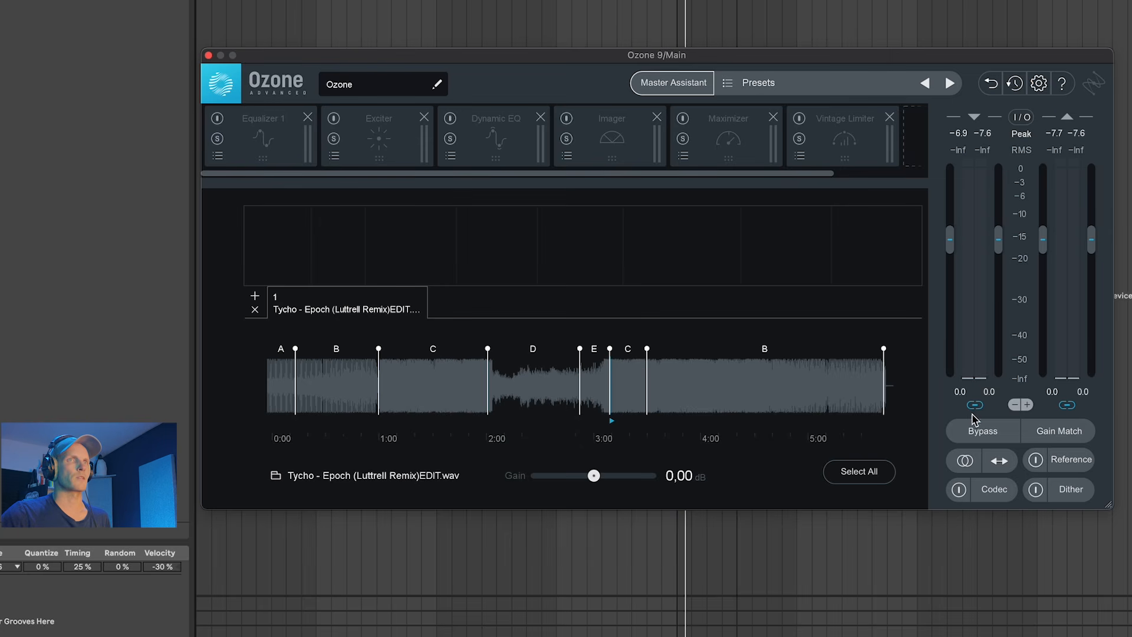
click(685, 86)
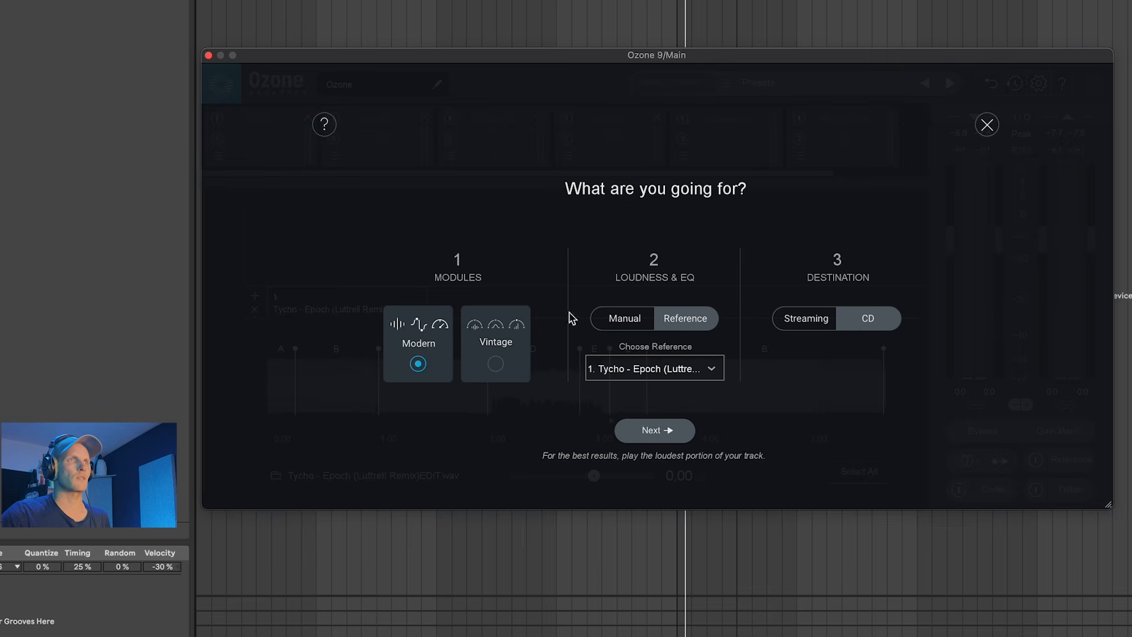
click(988, 126)
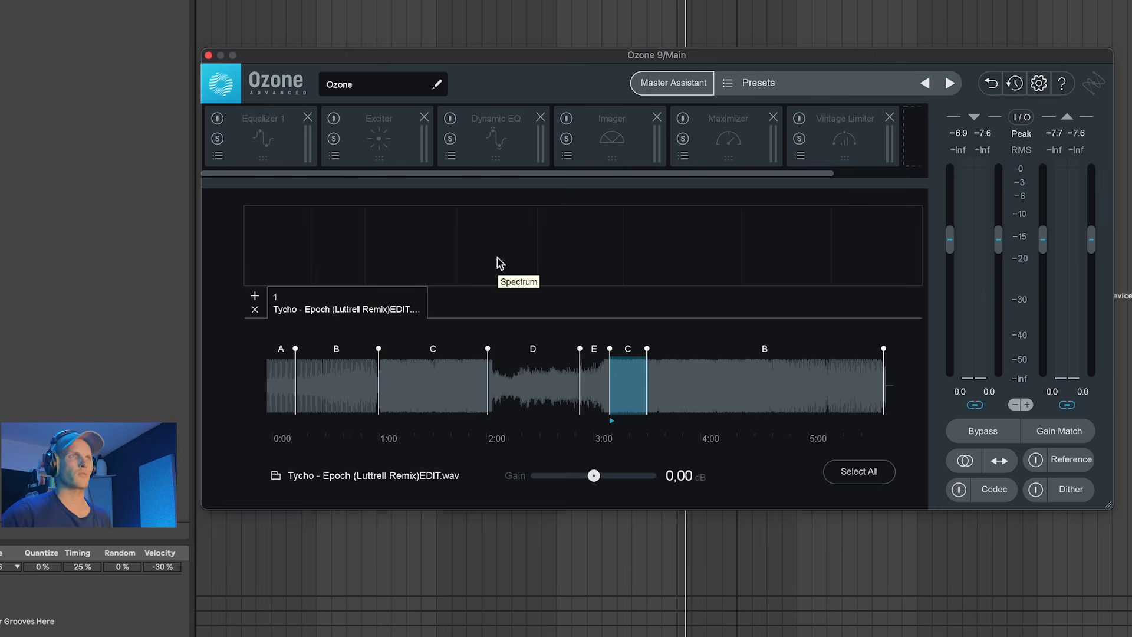
Enable the Equalizer 1 module in Ozone and play the master through its curve
click(277, 154)
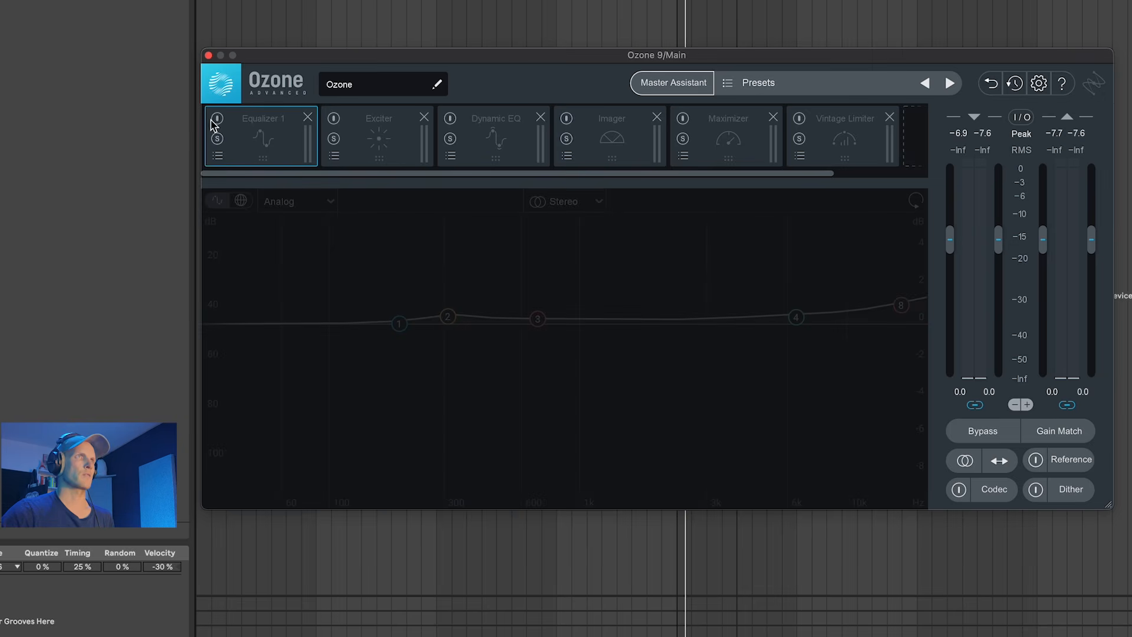
click(217, 118)
key(space)
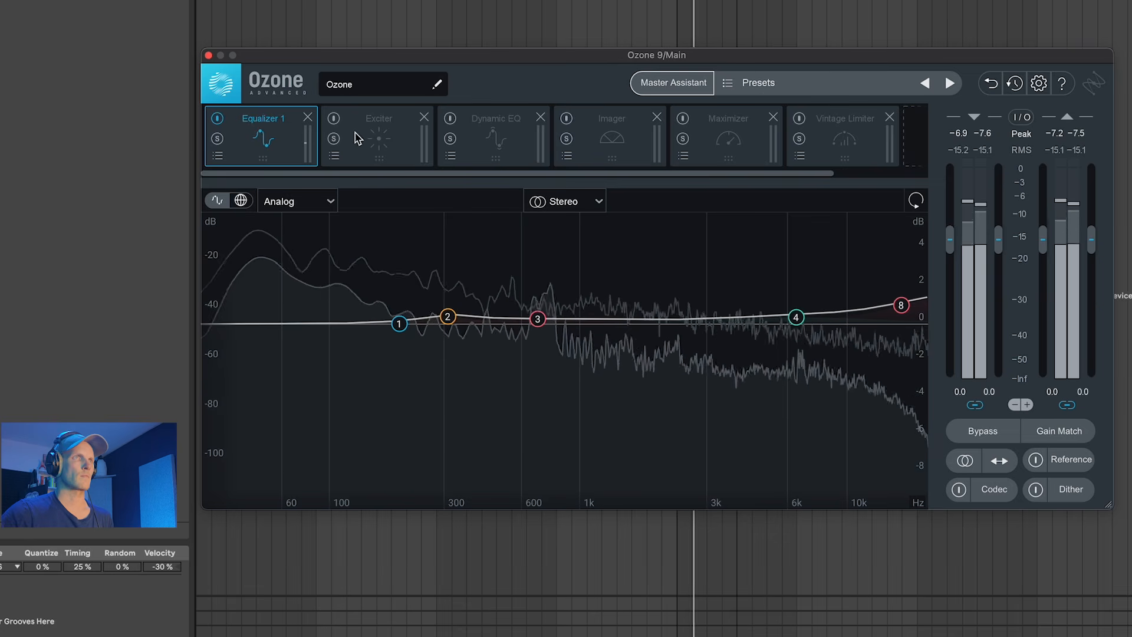
key(space)
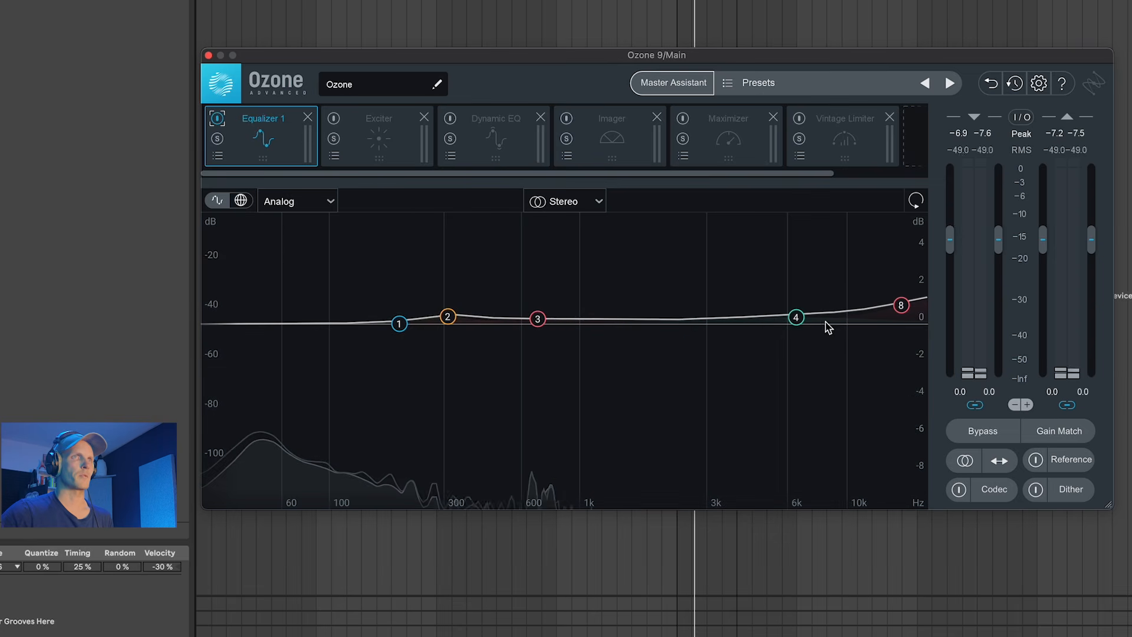
Enable Ozone's Exciter module and start playing the master through it
click(378, 147)
click(334, 119)
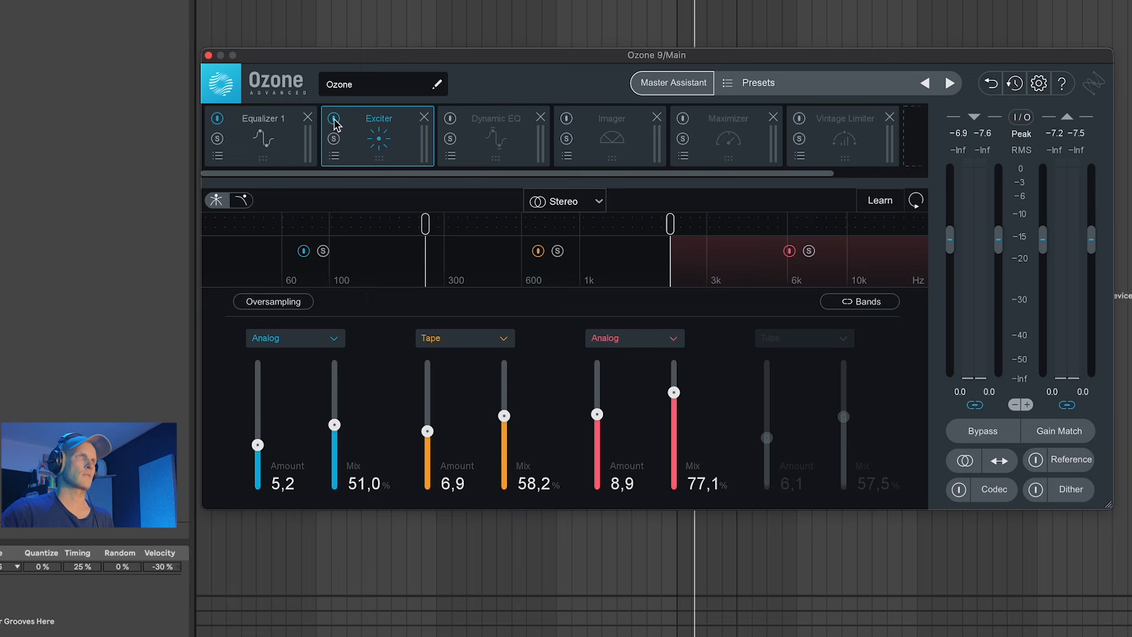
key(space)
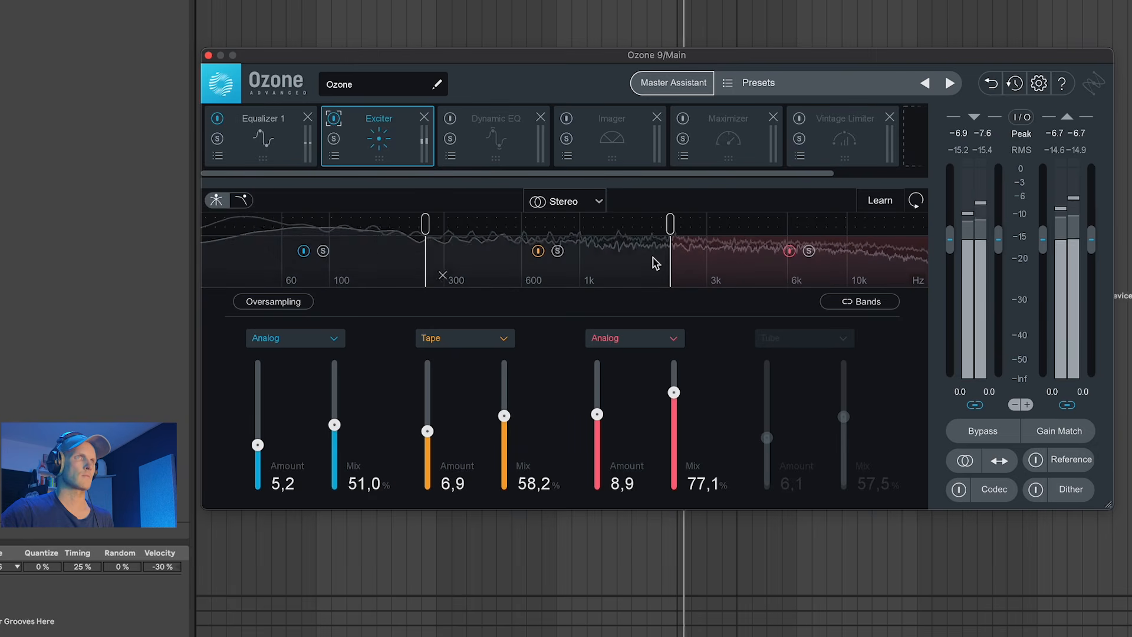
Audition the Exciter's high and mid bands in solo, switching each band's processing off and on to compare
click(809, 251)
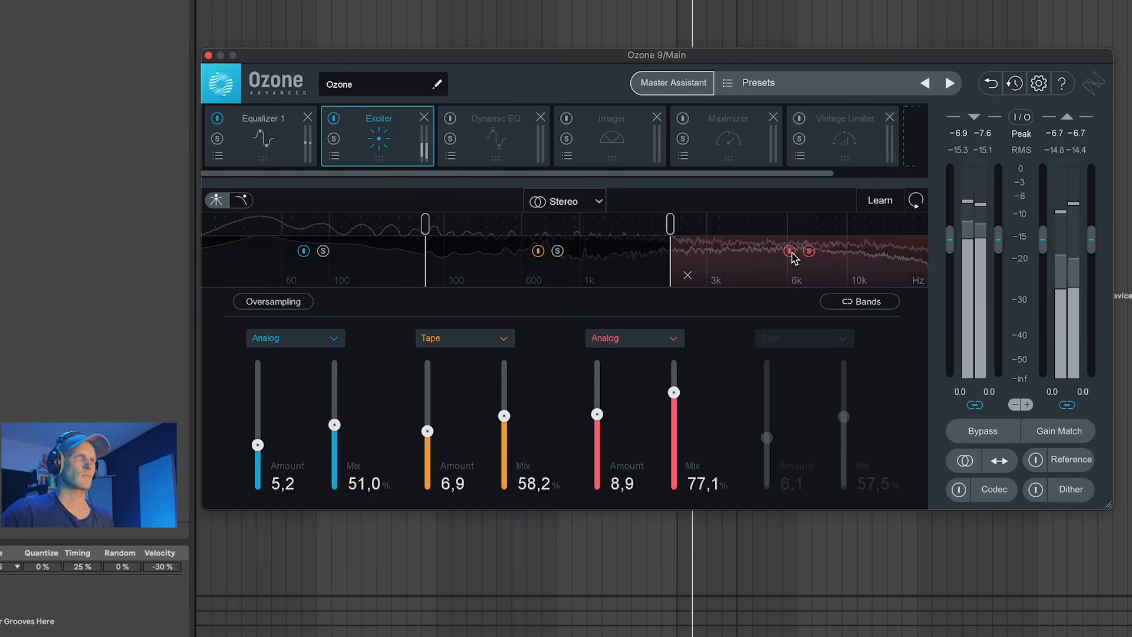
click(789, 252)
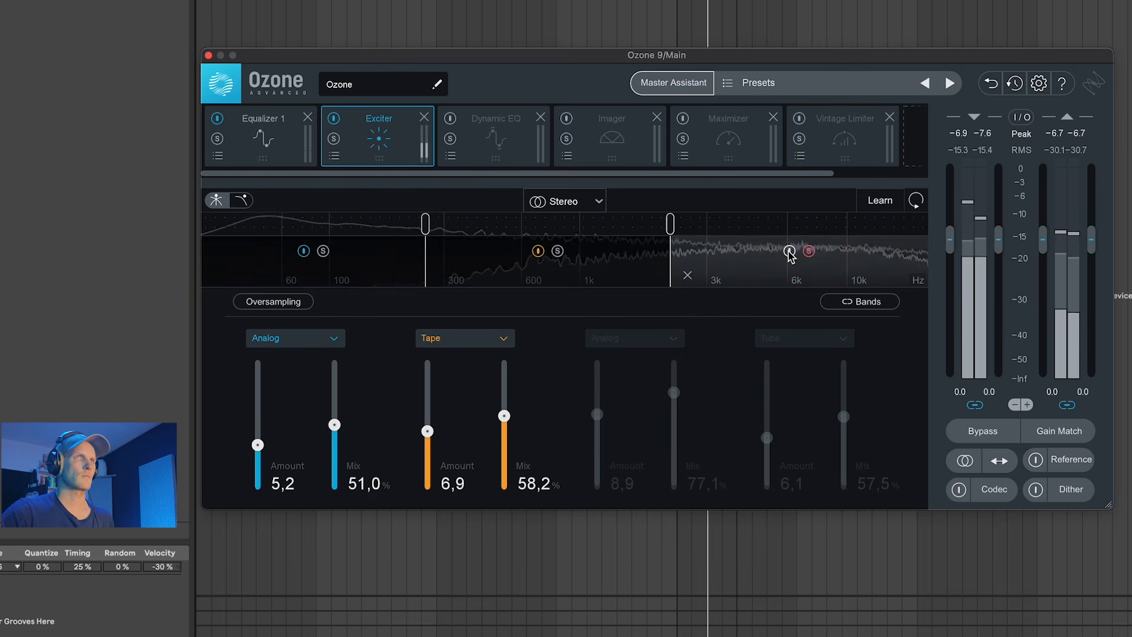
click(789, 252)
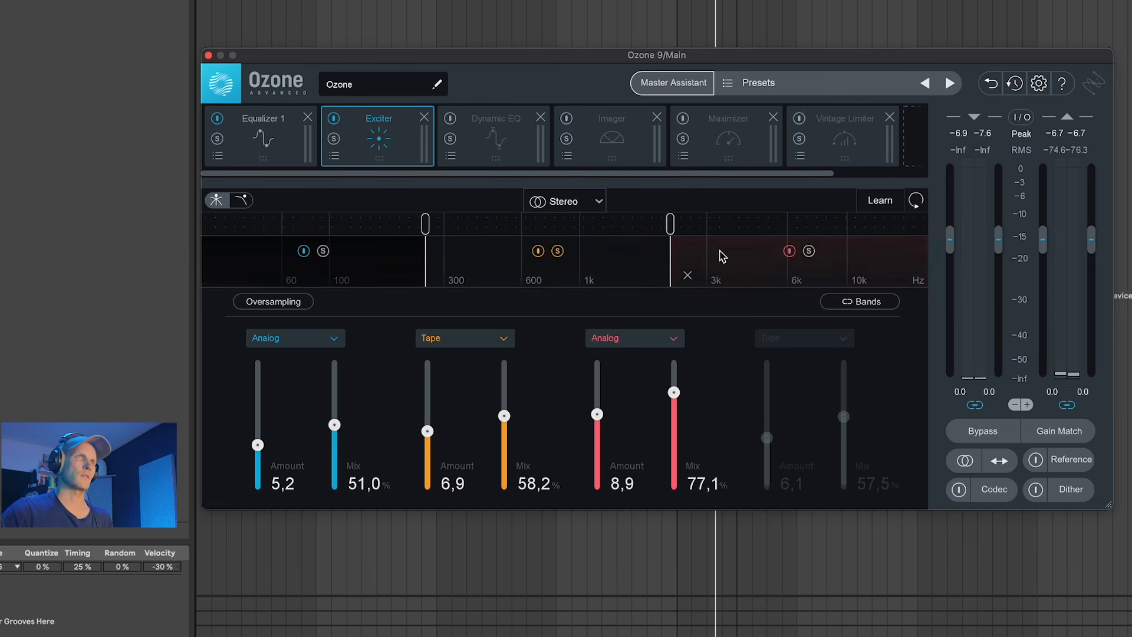
click(539, 252)
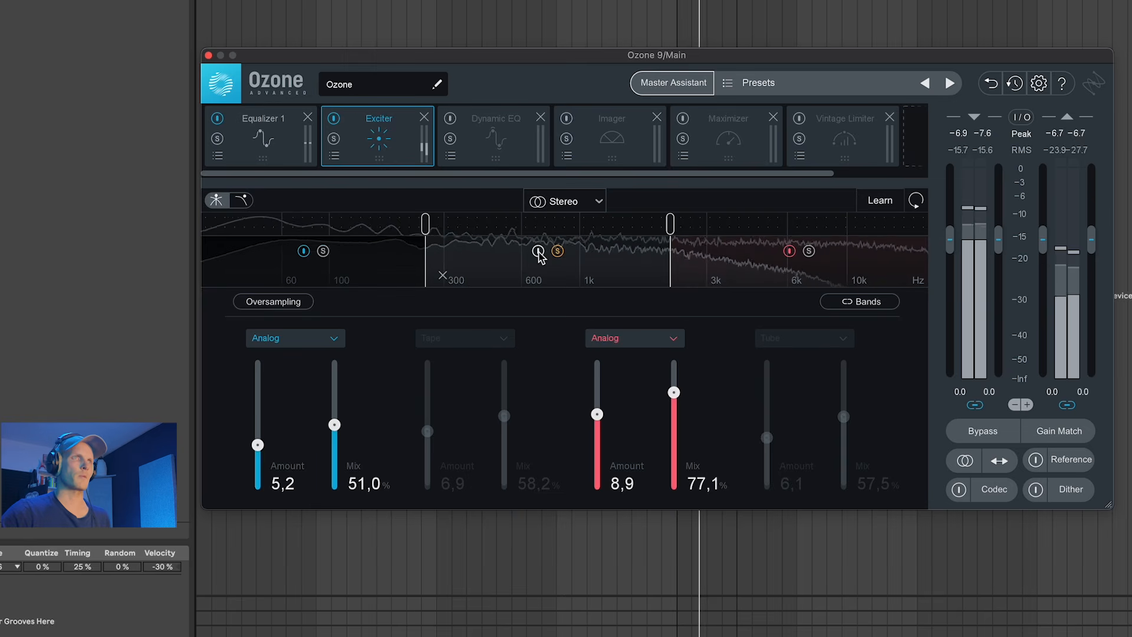
click(539, 252)
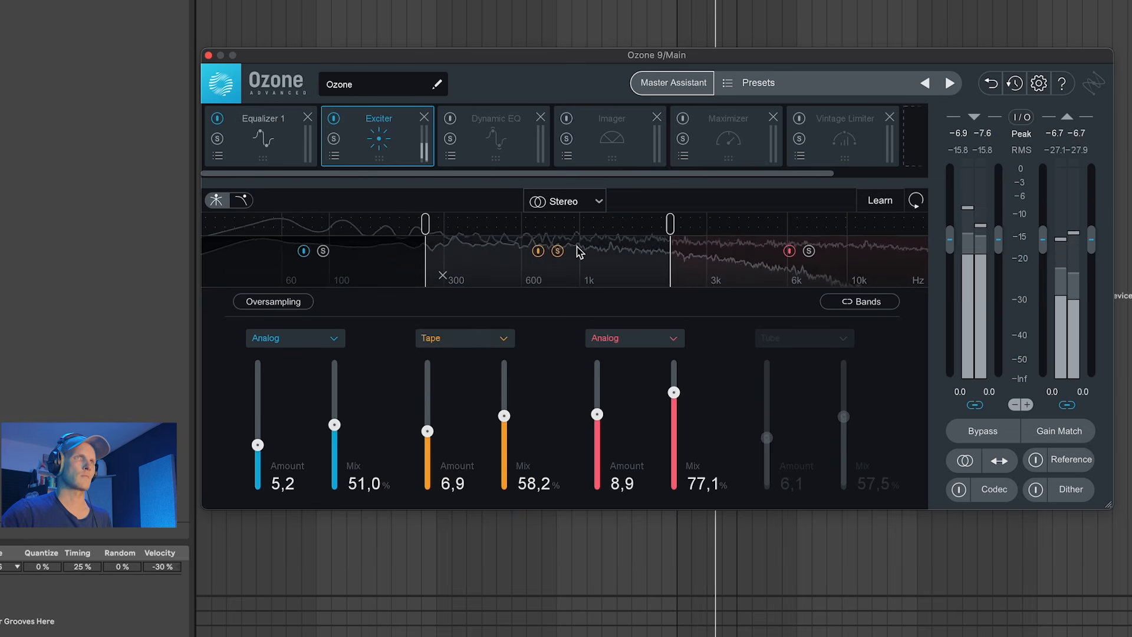
Enable Ozone's Dynamic EQ module and play the master to see its bands react
click(476, 142)
key(space)
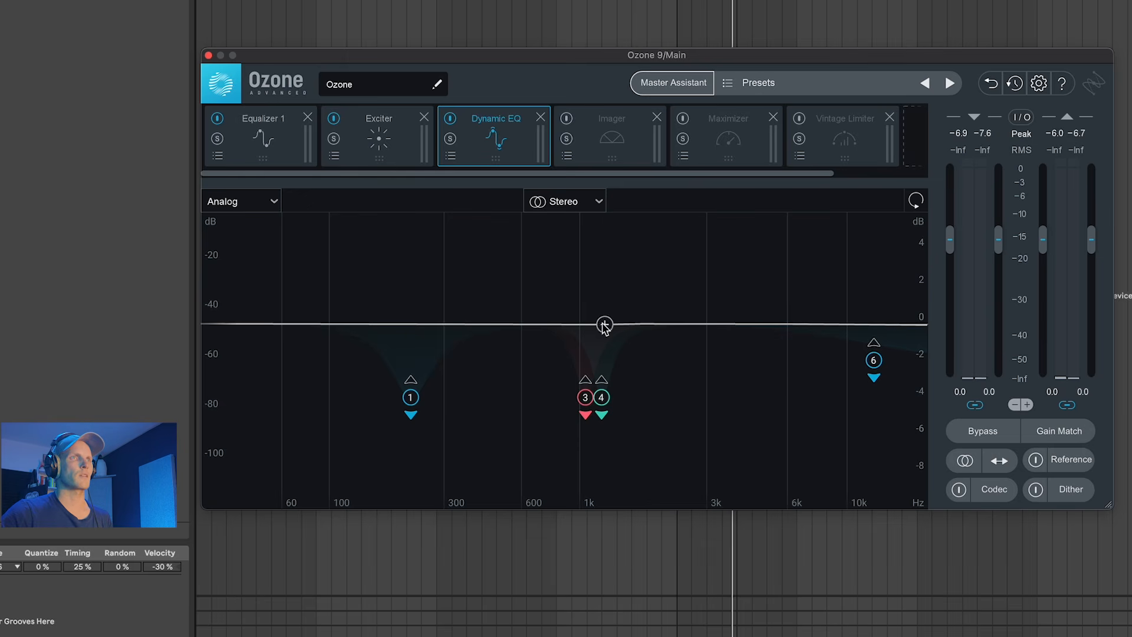
key(space)
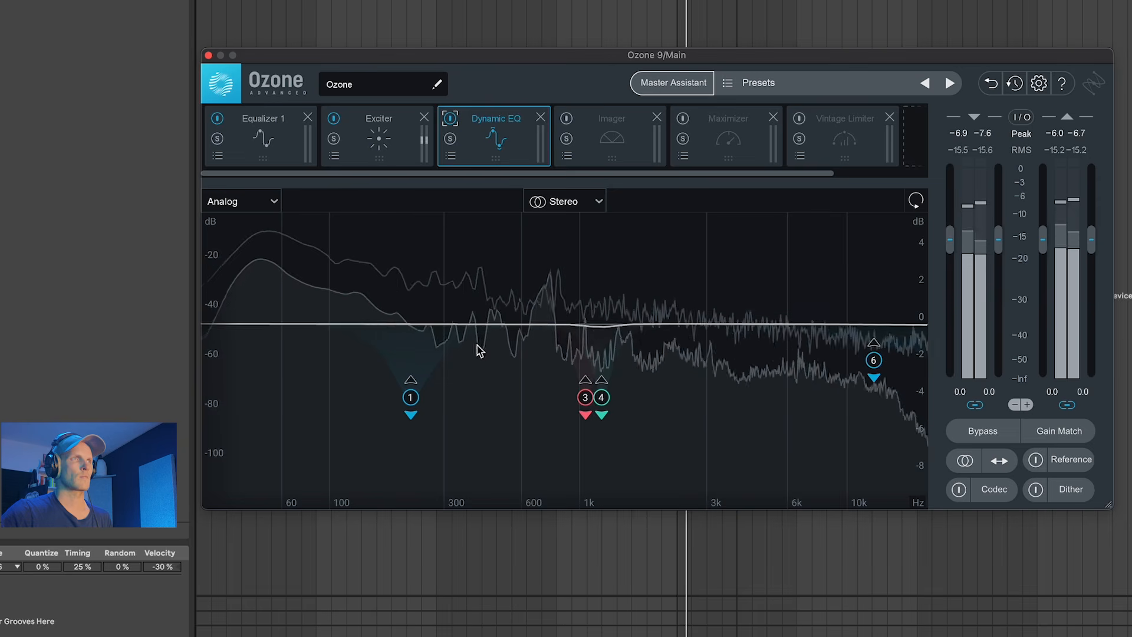
key(space)
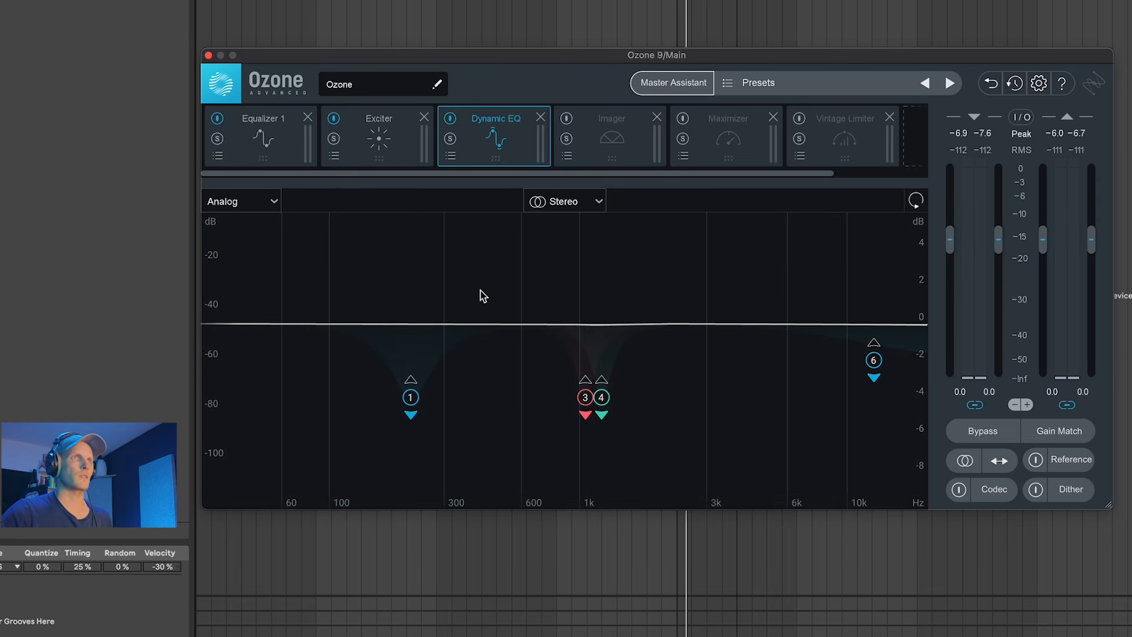
Enable Ozone's Imager module and toggle its bypass during playback to compare the stereo width, leaving it on
key(space)
click(596, 144)
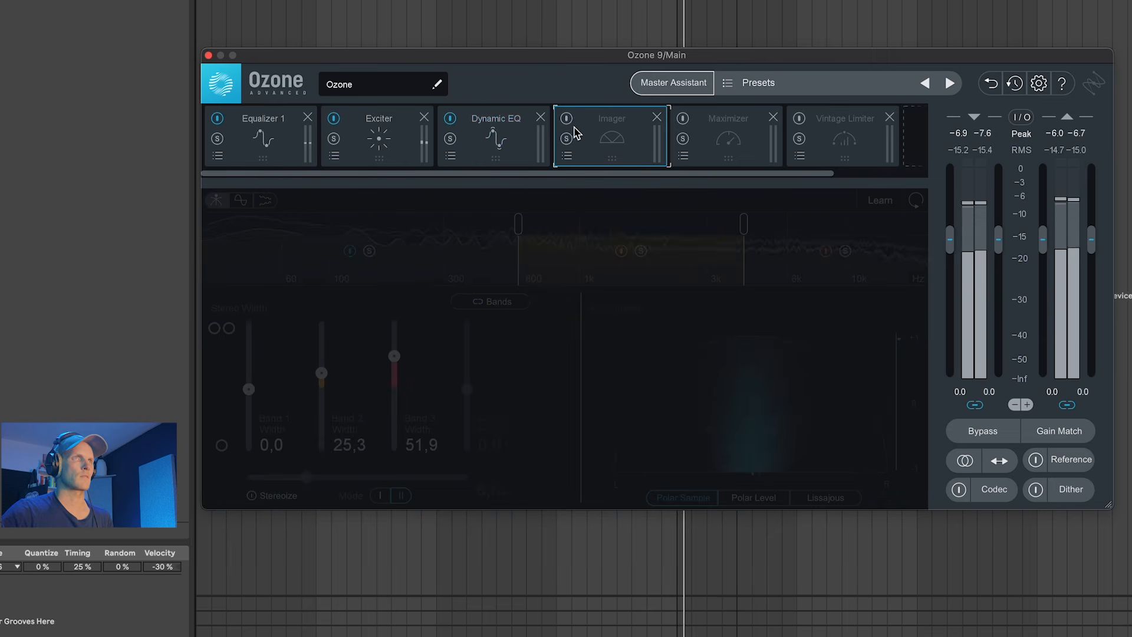
key(space)
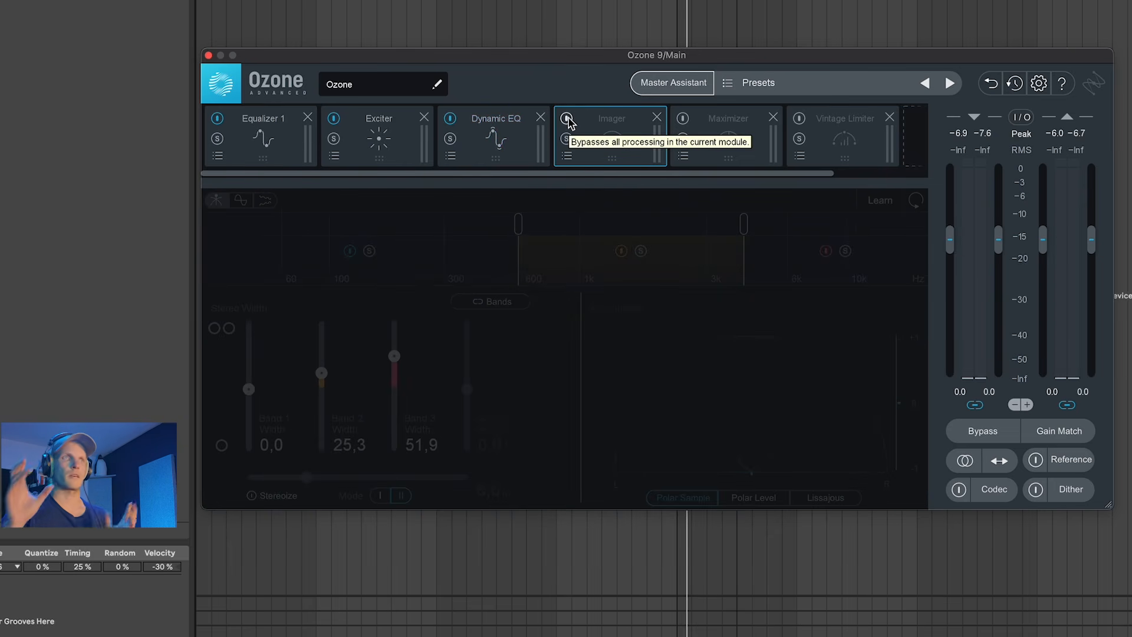
click(568, 119)
key(space)
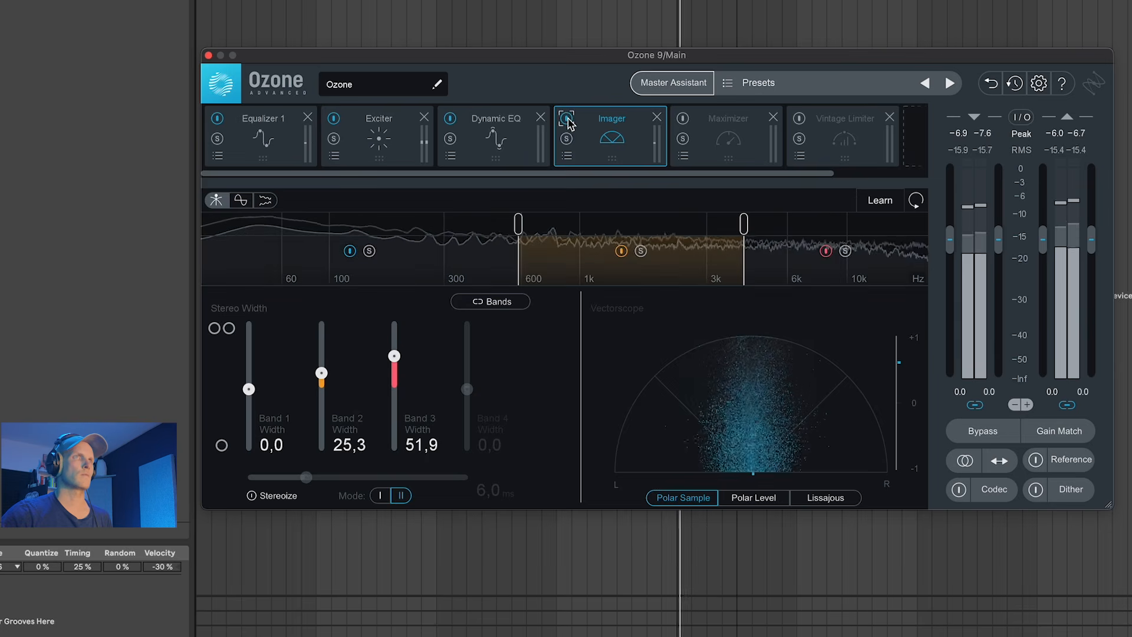
click(567, 120)
click(567, 120)
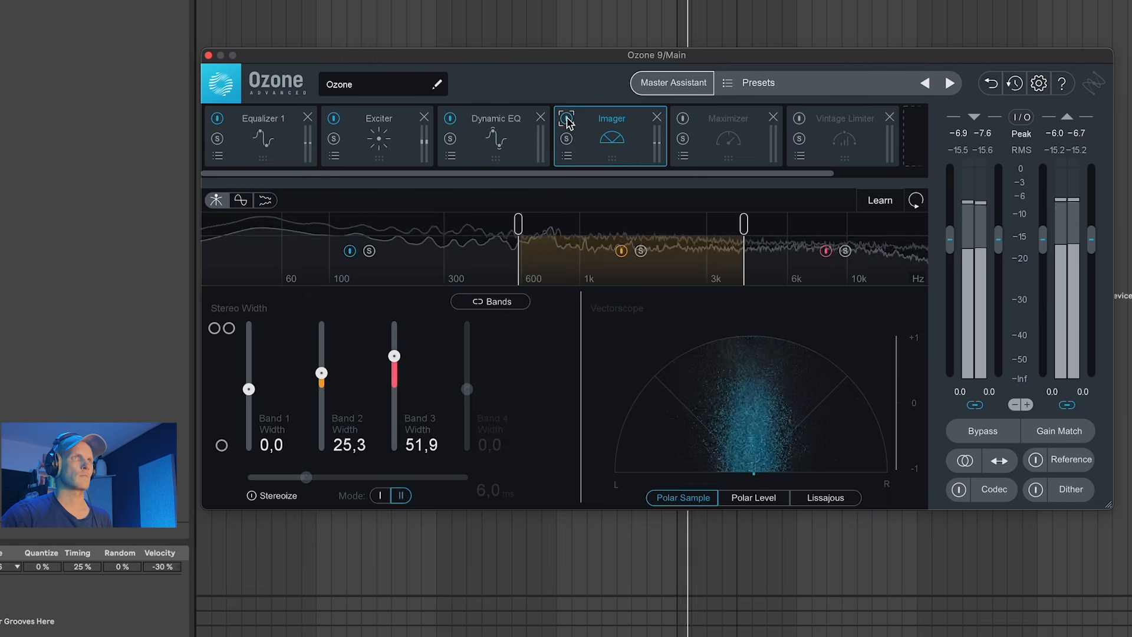
click(567, 120)
click(567, 120)
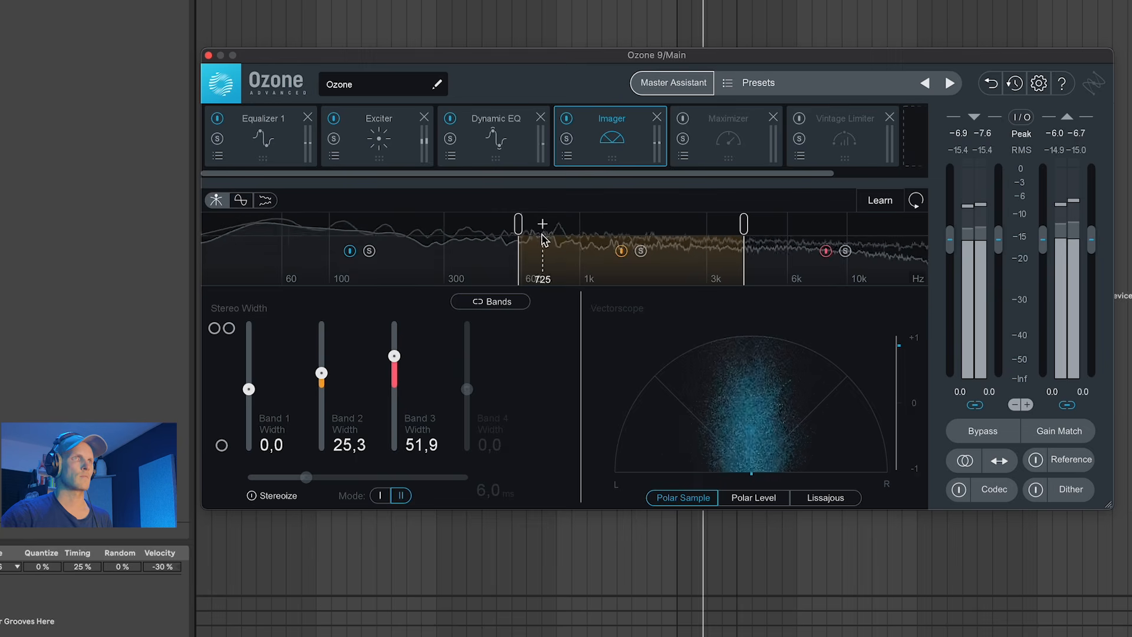
Audition the Imager's bands 2 and 3 in solo, switching each band's widening off and on to compare
click(622, 252)
click(622, 251)
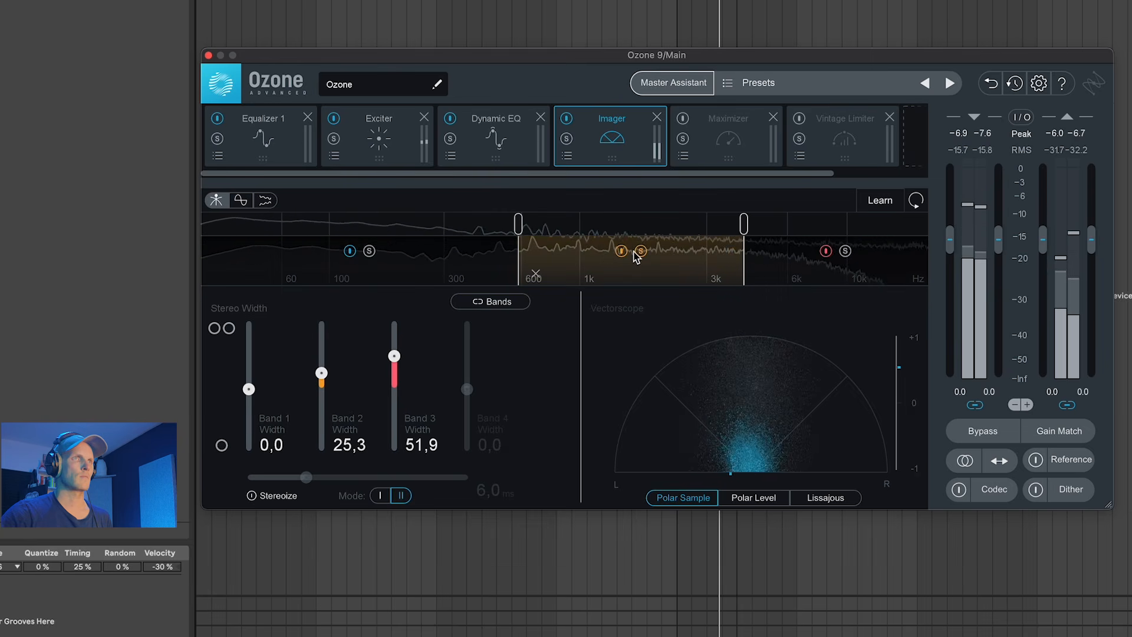
click(826, 252)
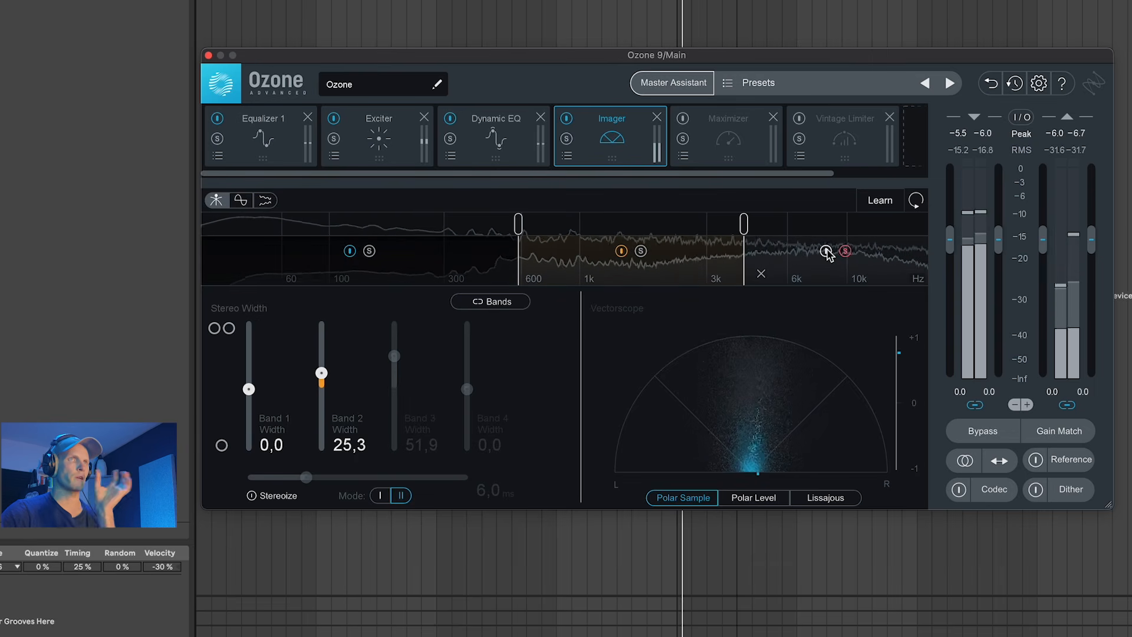
click(826, 252)
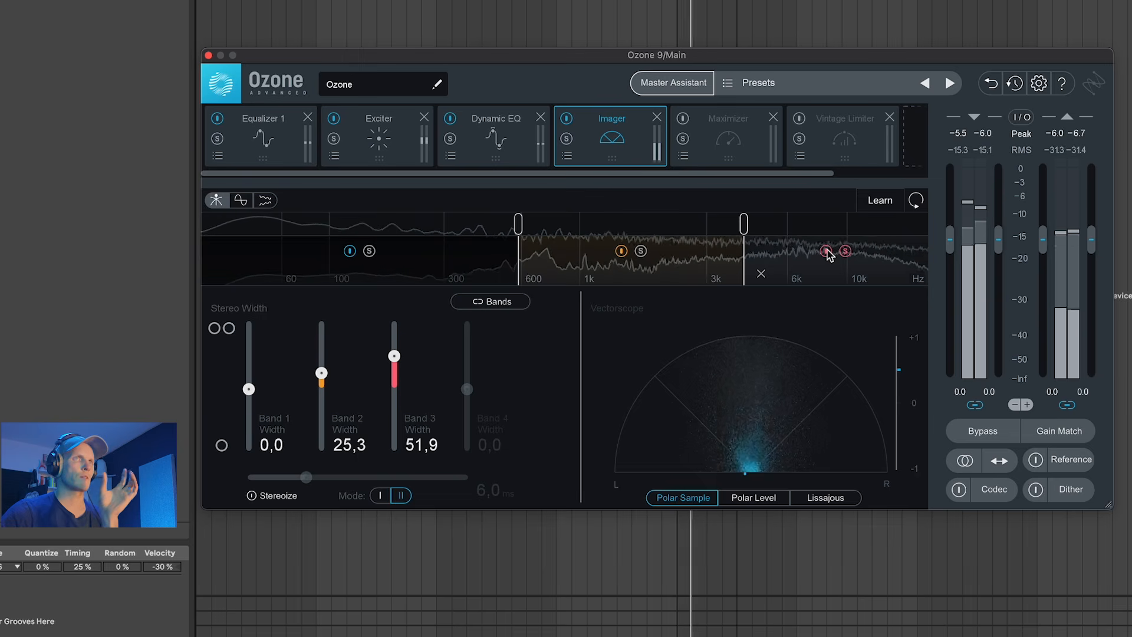
click(826, 252)
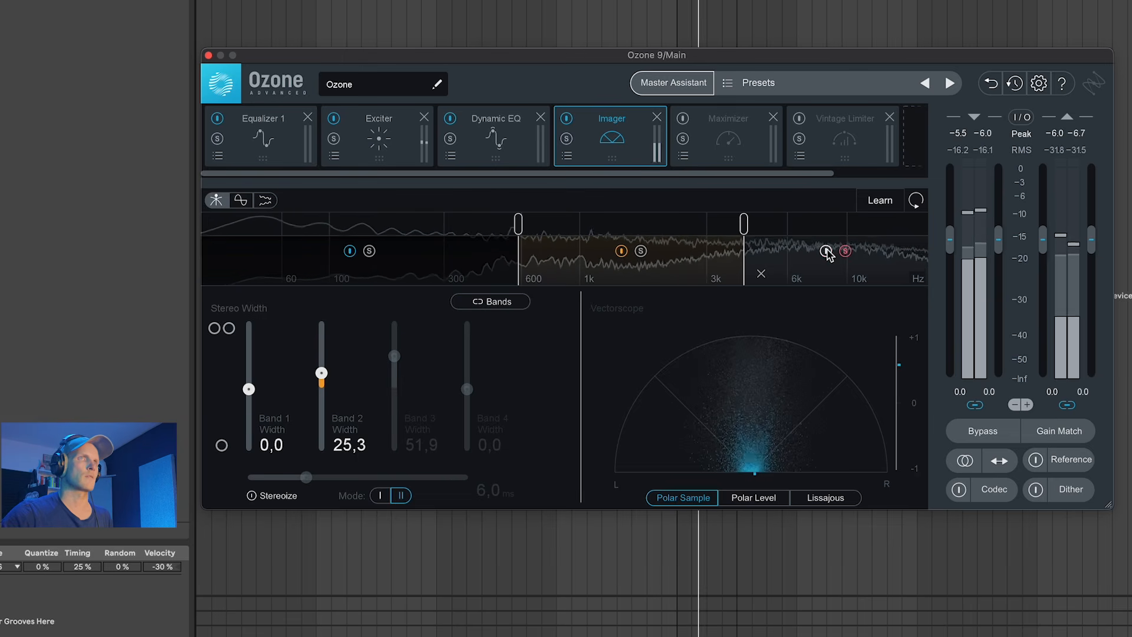
click(826, 253)
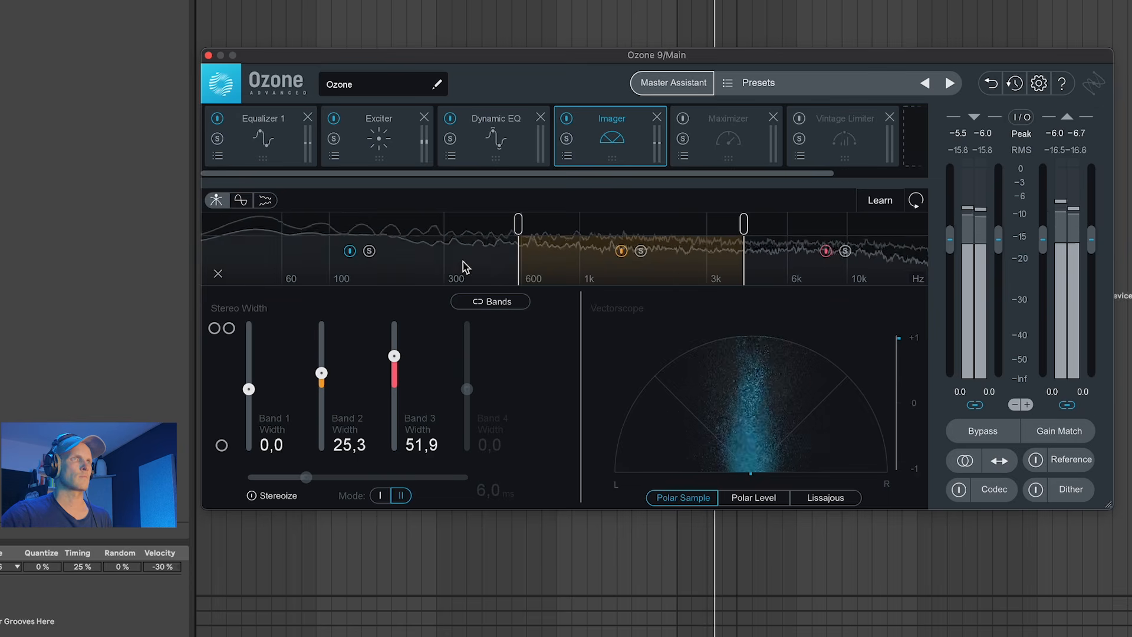
Enable Ozone's Maximizer module and play the master in short passes to hear and watch its limiting
click(702, 134)
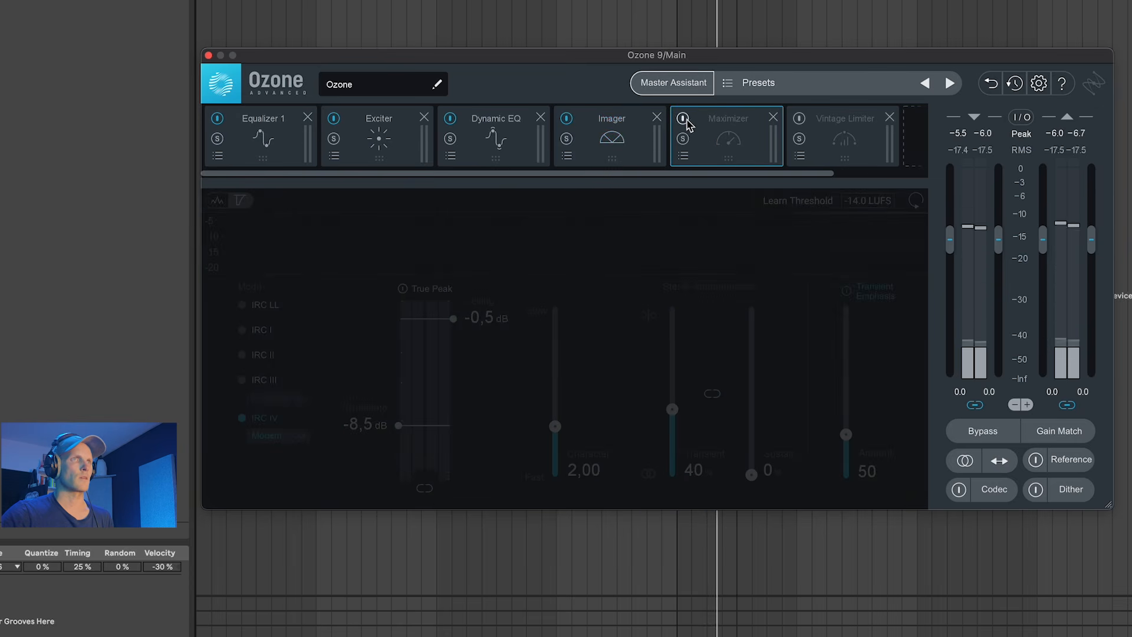
click(683, 118)
key(space)
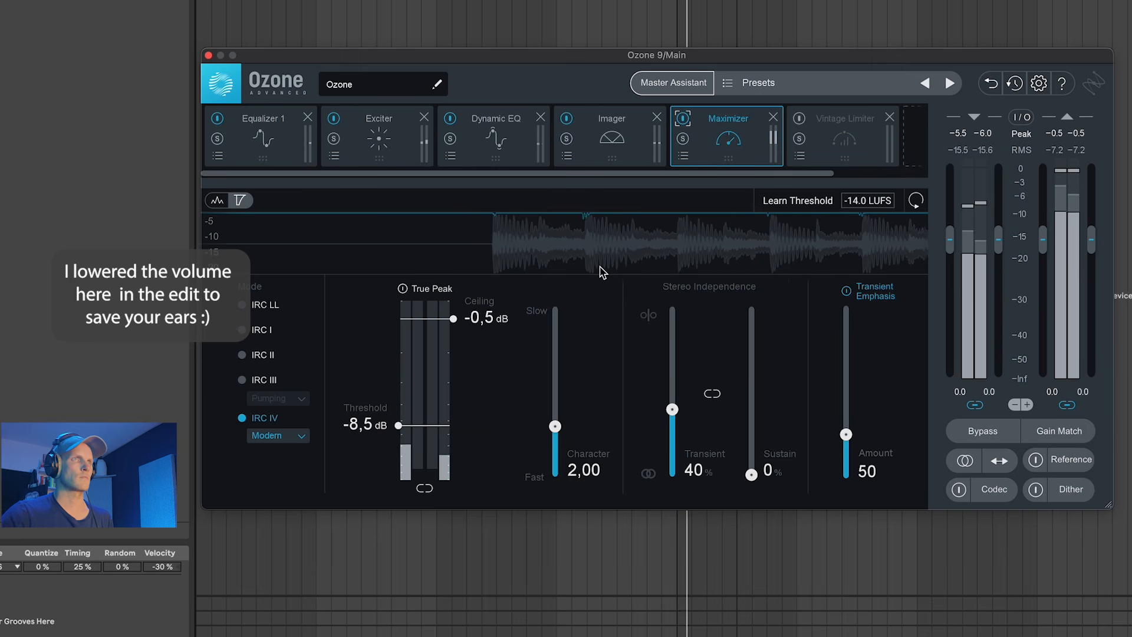
key(space)
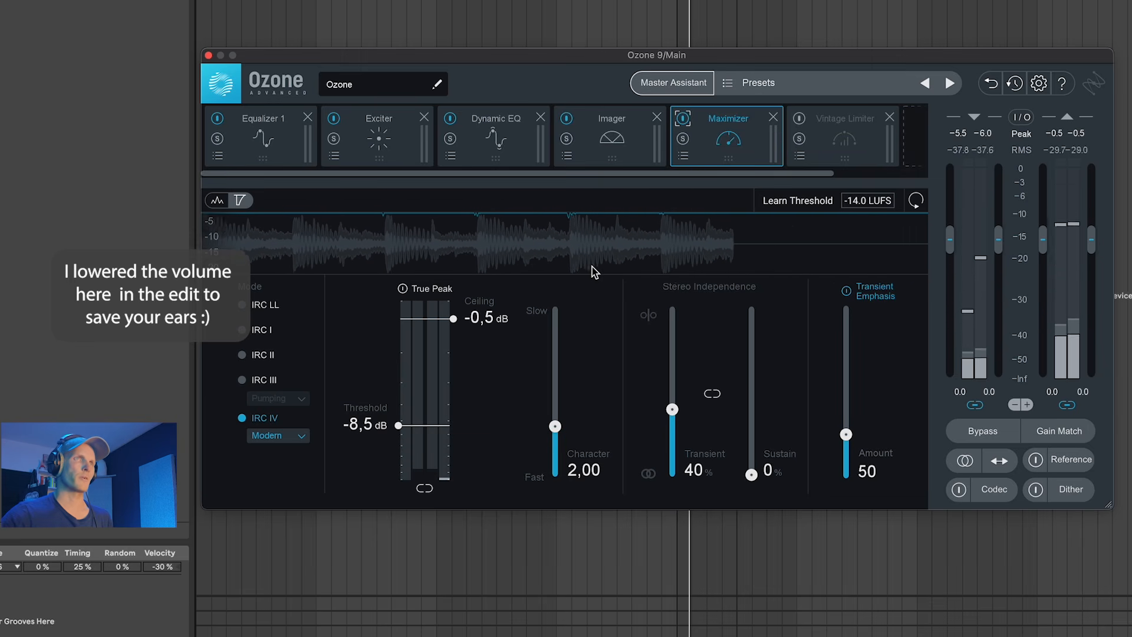
key(space)
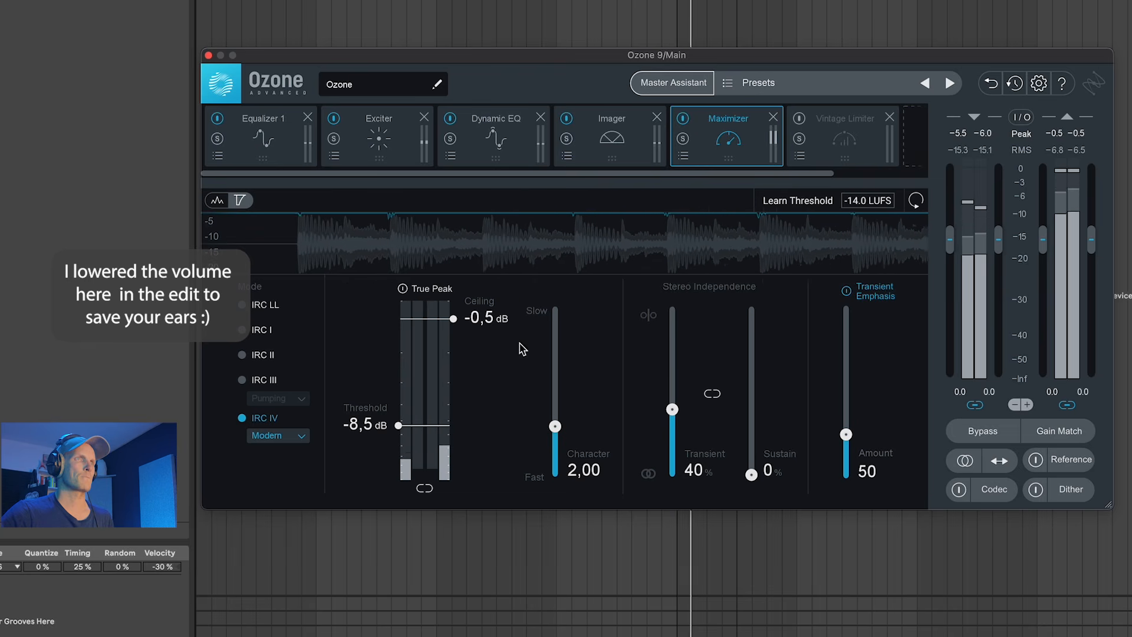
Enable Ozone's Vintage Limiter module and play the master through it to check its limiting
click(840, 140)
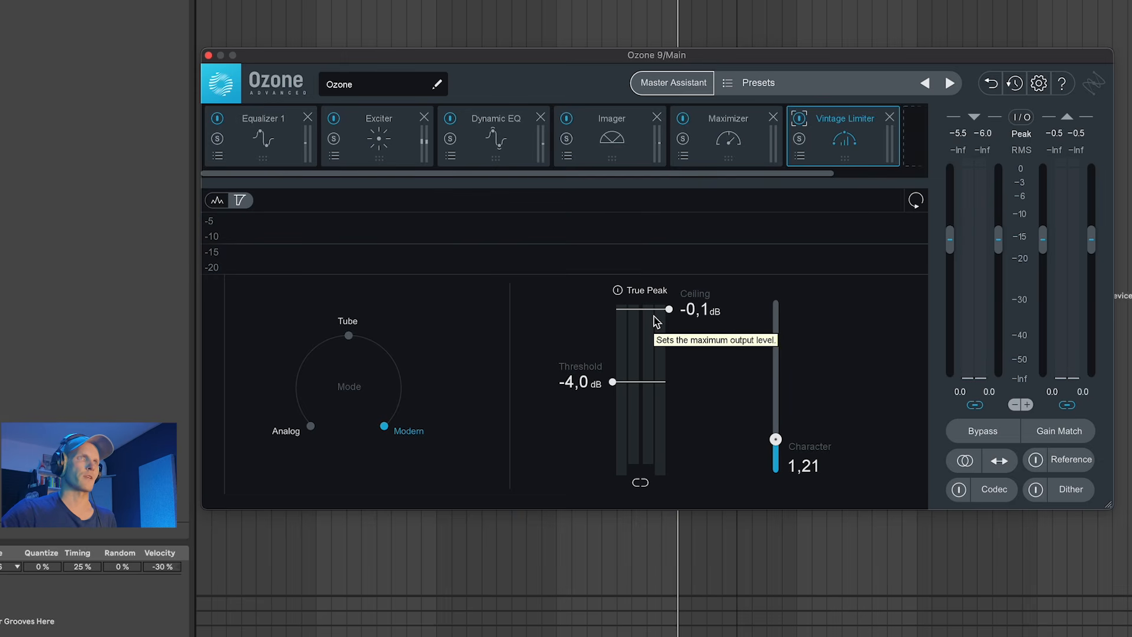
key(space)
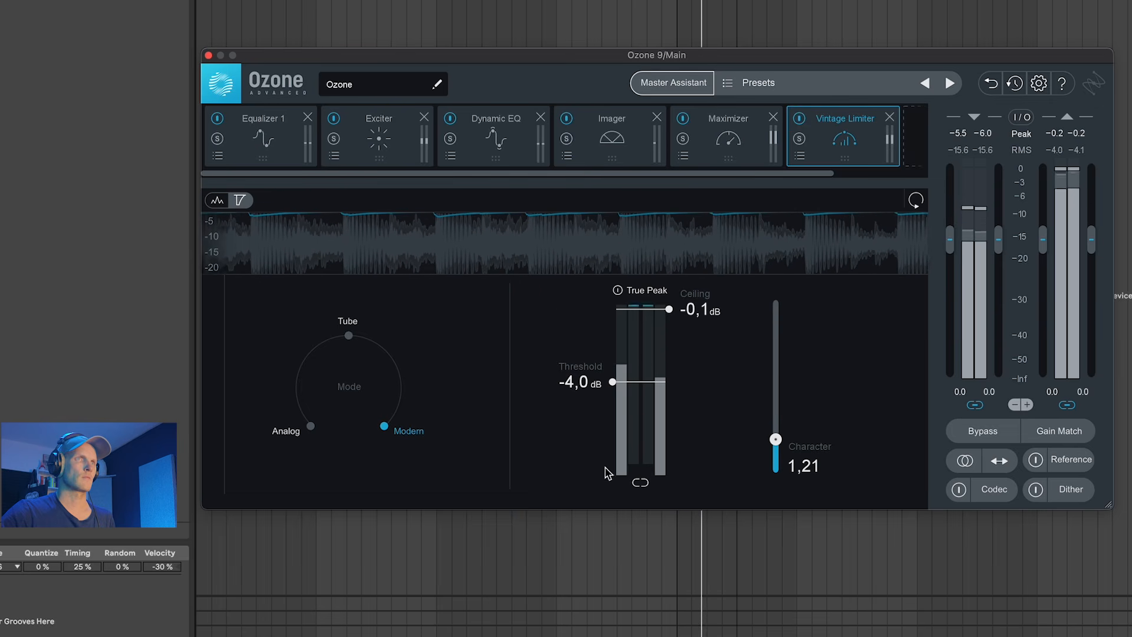
key(space)
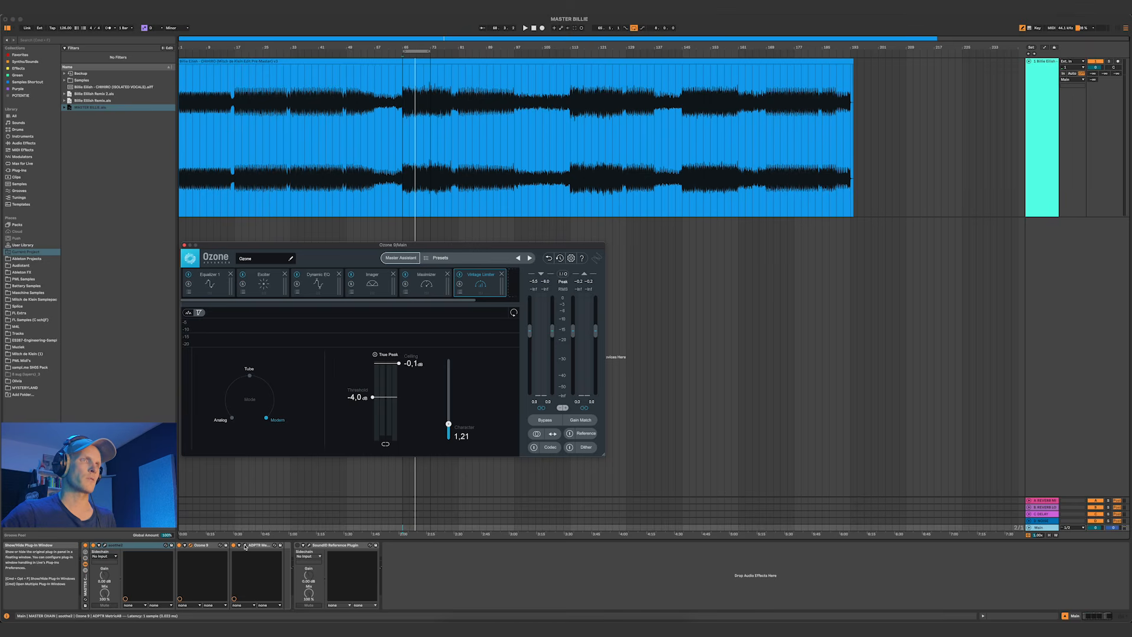
Open the ADPTR MetricAB plug-in, play the master and compare its spectrum with the reference track The Next Day, returning to stream A
click(246, 546)
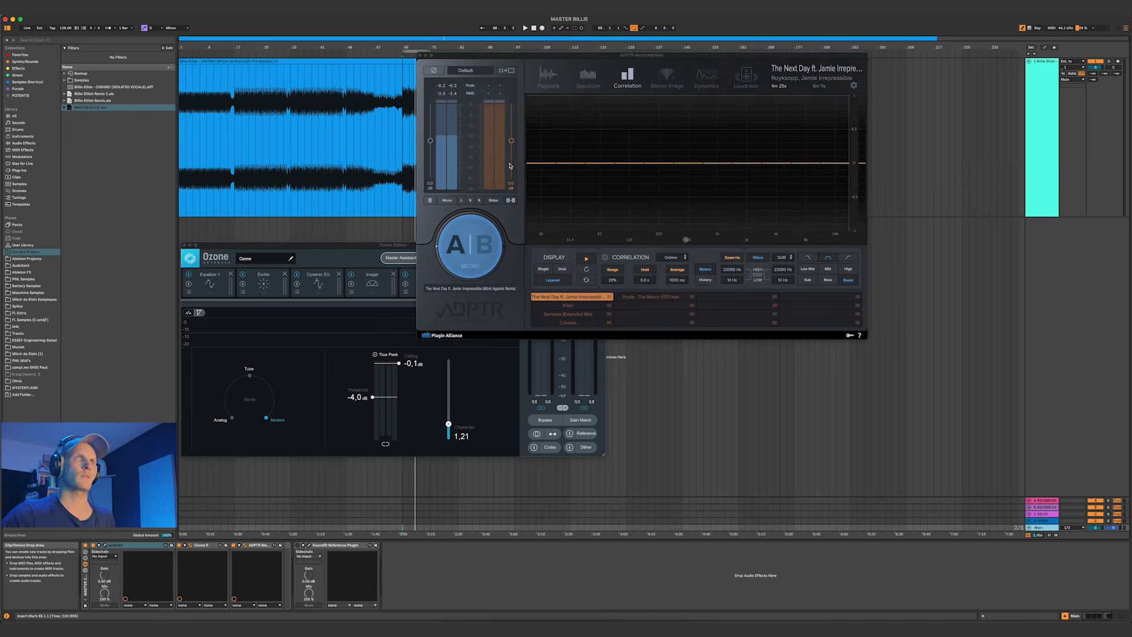
drag(552, 56, 597, 231)
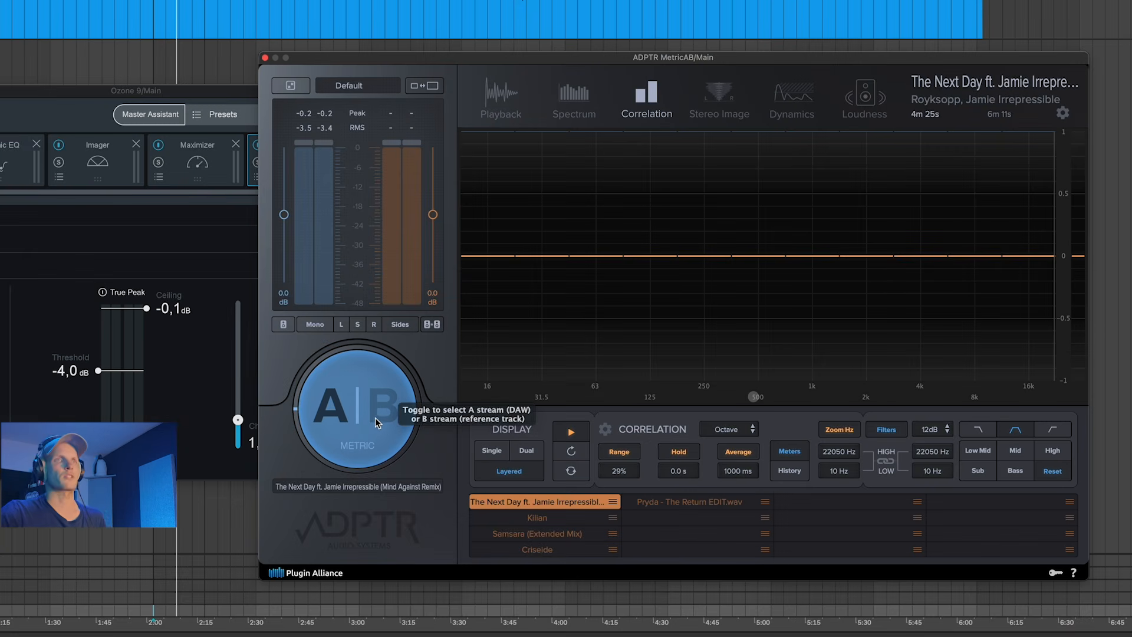
key(space)
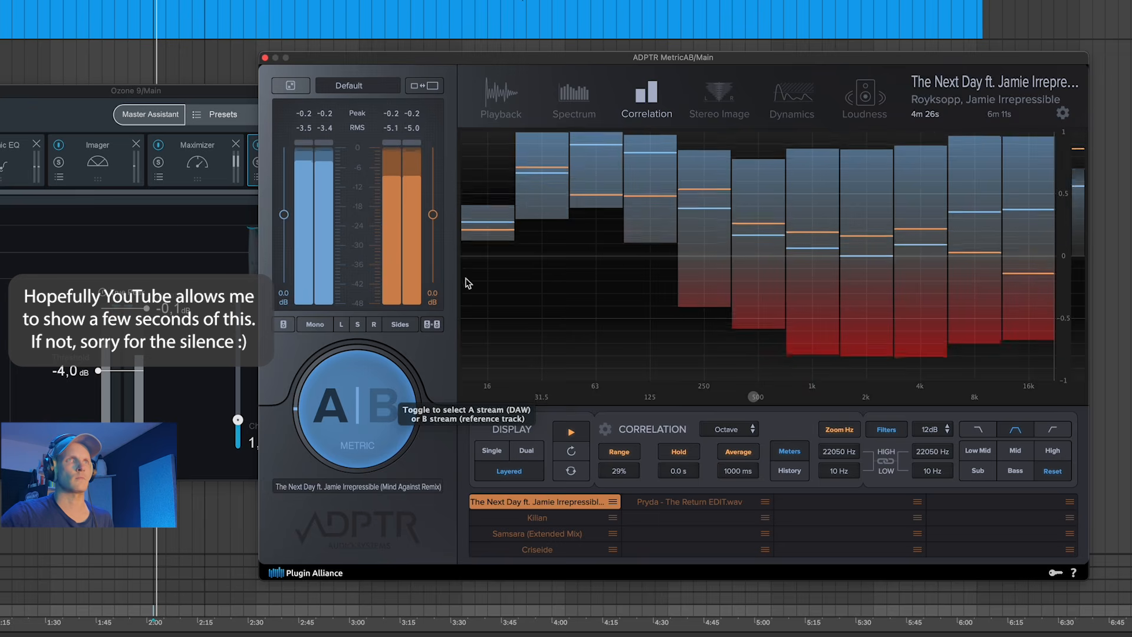
click(600, 91)
click(381, 398)
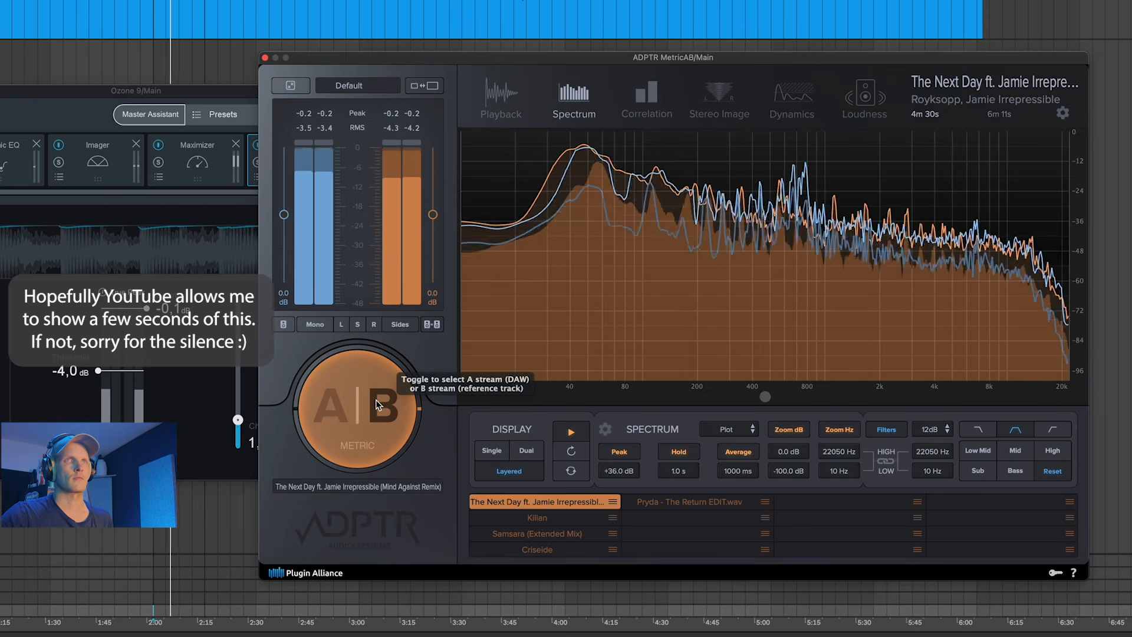
click(375, 399)
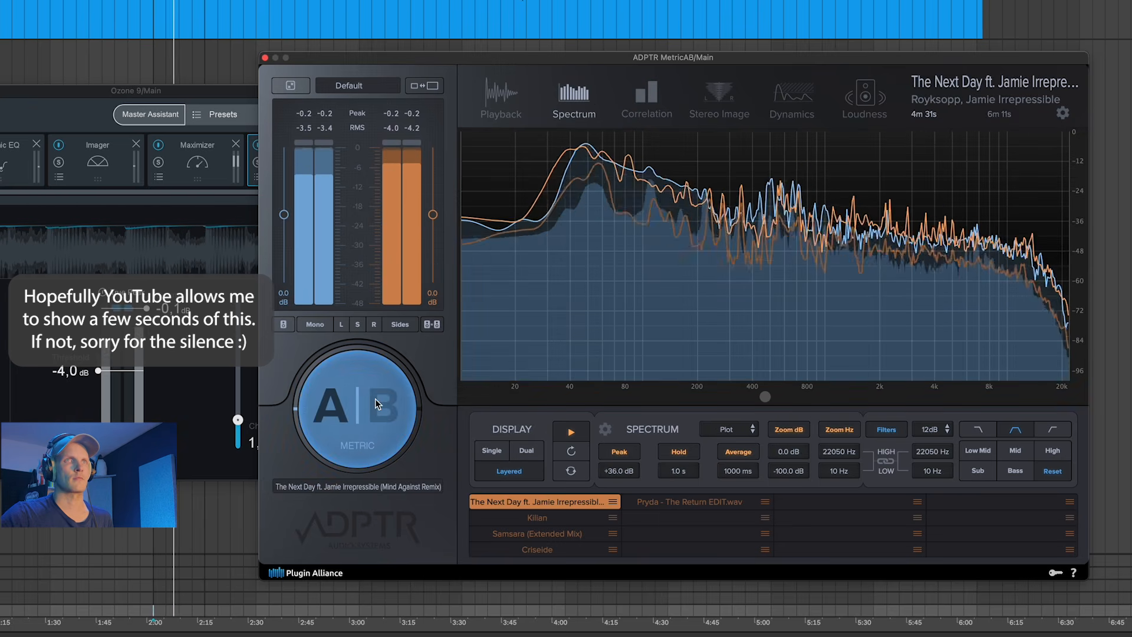
Select Kilian as the reference track and switch between it and the master to compare their spectra
click(534, 519)
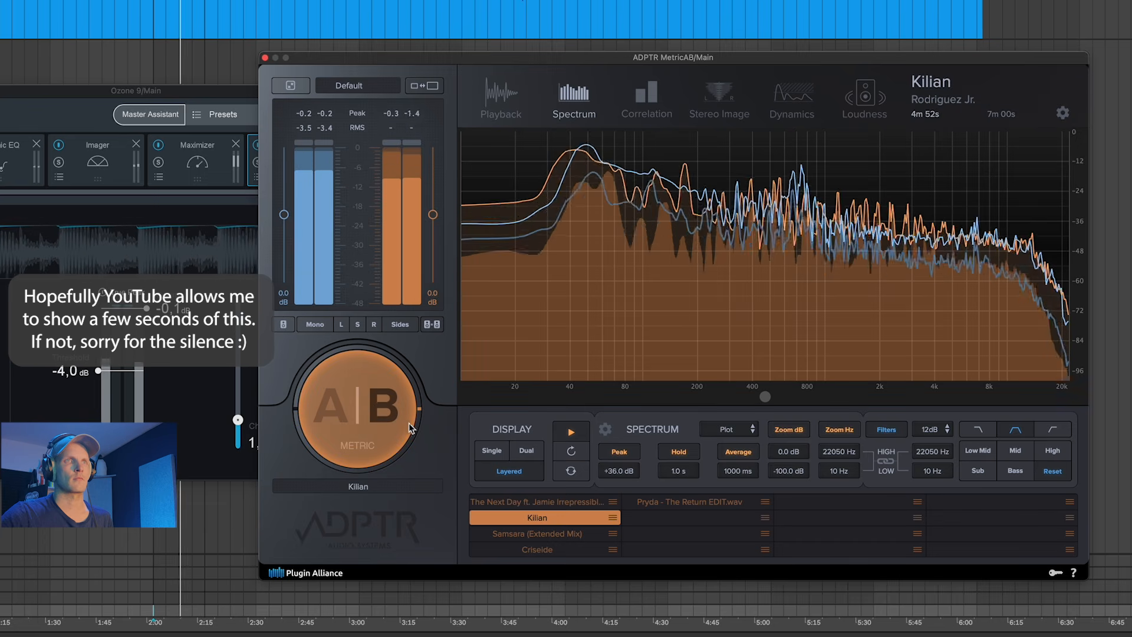
click(374, 406)
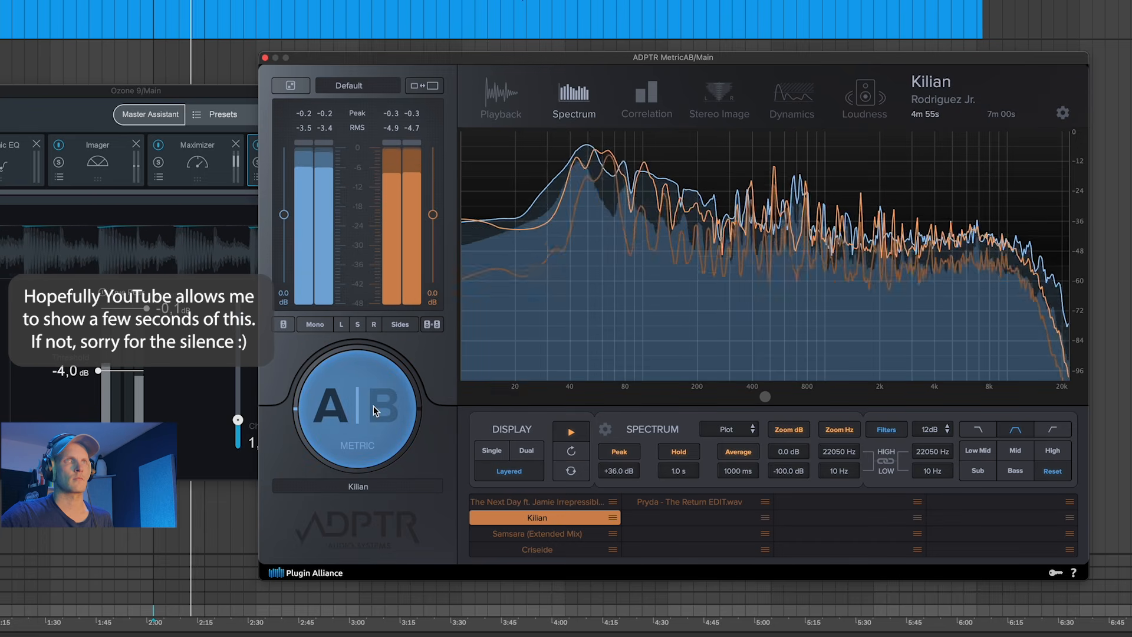
click(373, 406)
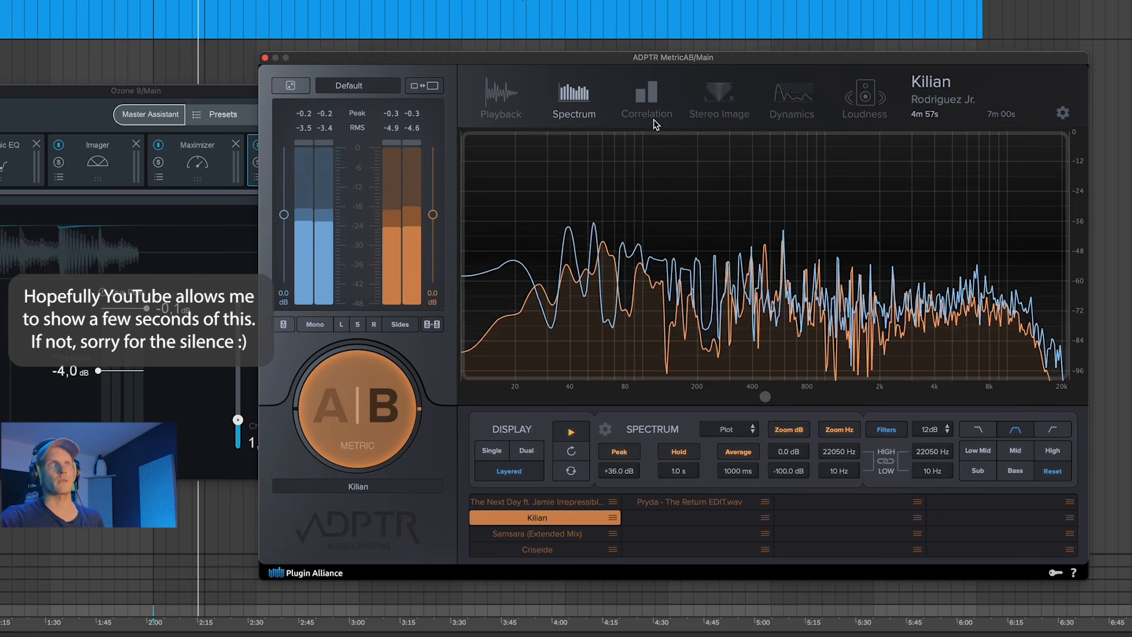
Compare the master's loudness meters with the reference tracks Kilian and The Next Day, switching between the A and B streams
click(792, 99)
click(850, 99)
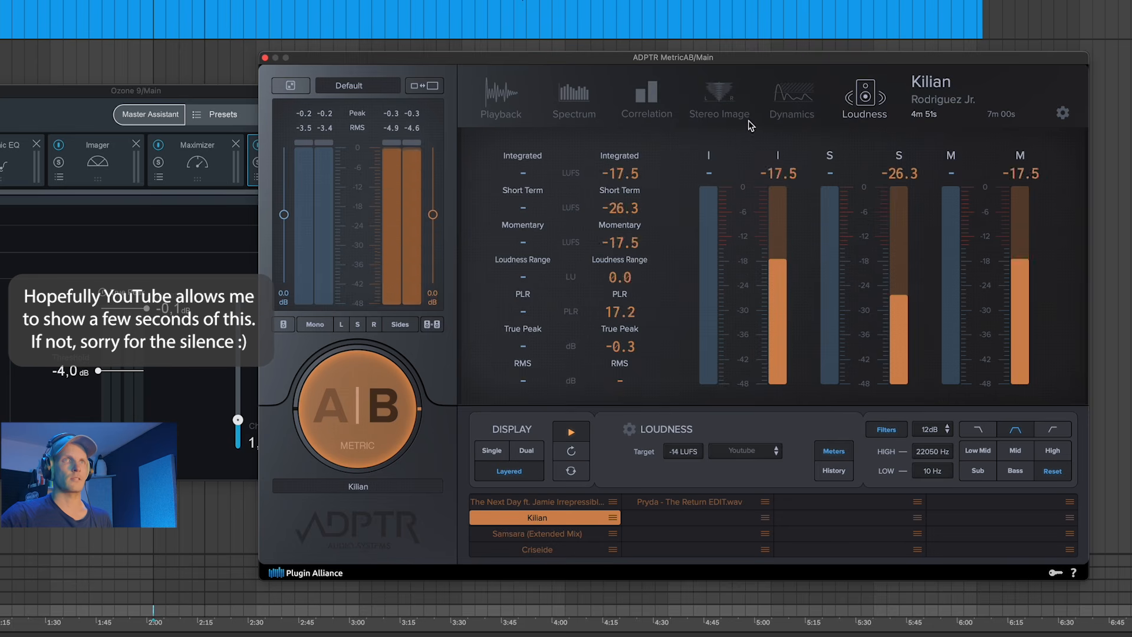
click(380, 398)
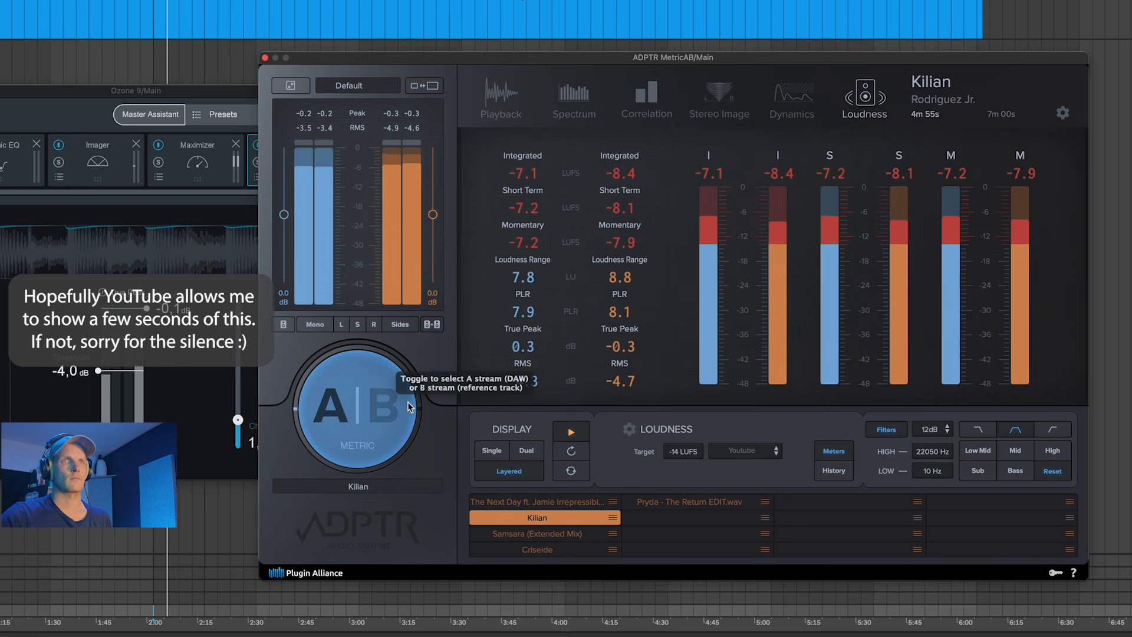
click(519, 501)
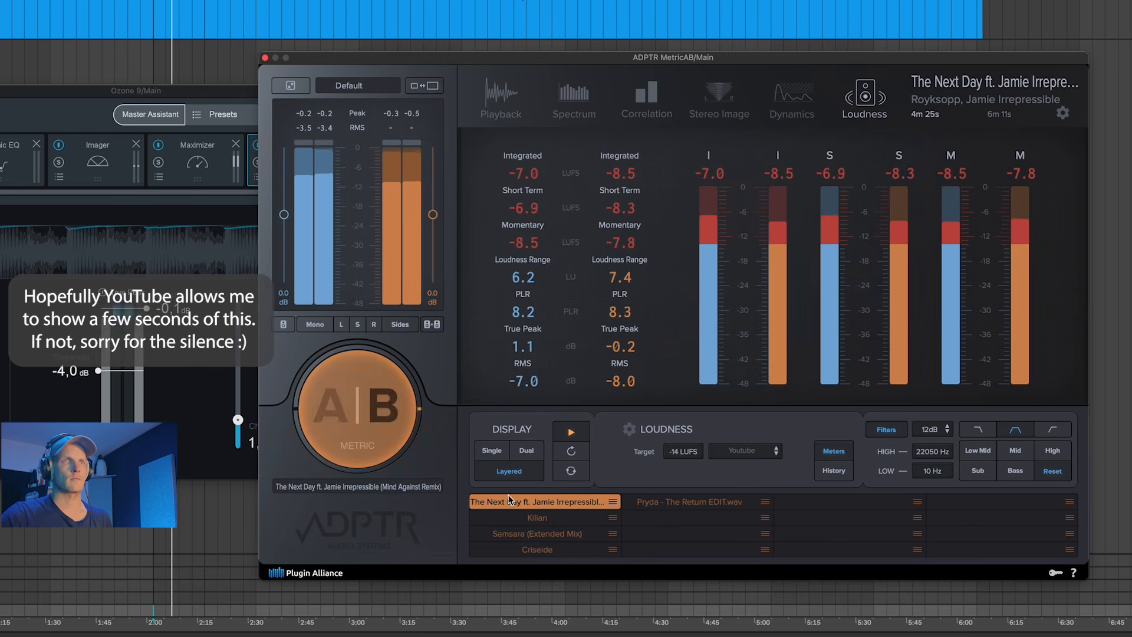
click(377, 405)
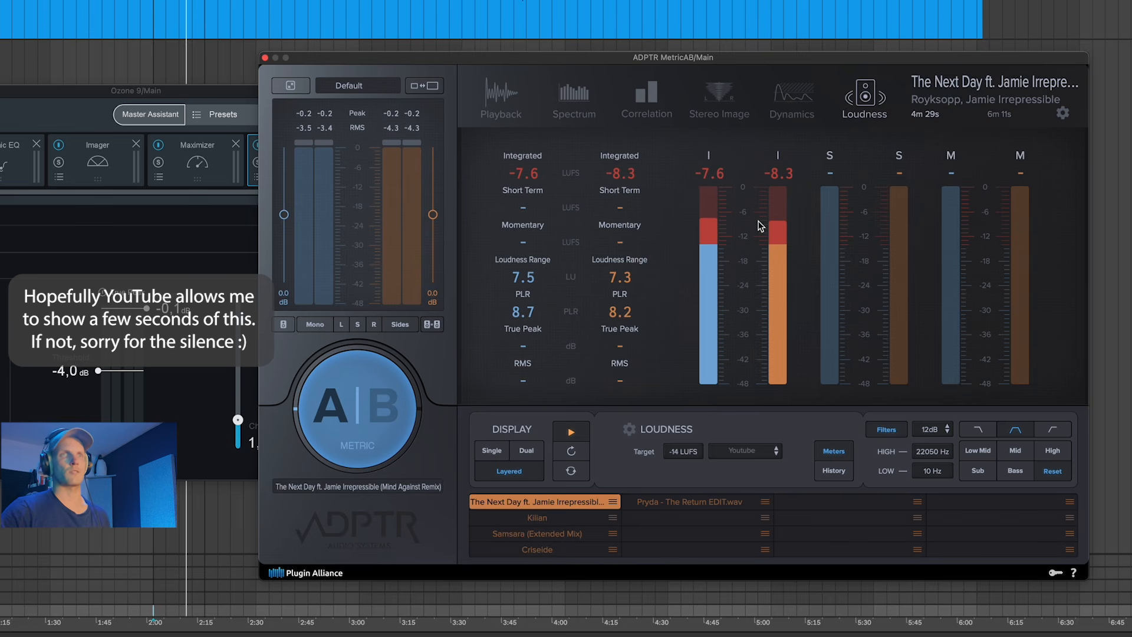
Compare the master's loudness with the reference track Samsara (Extended Mix), return to the master and close MetricAB
click(528, 533)
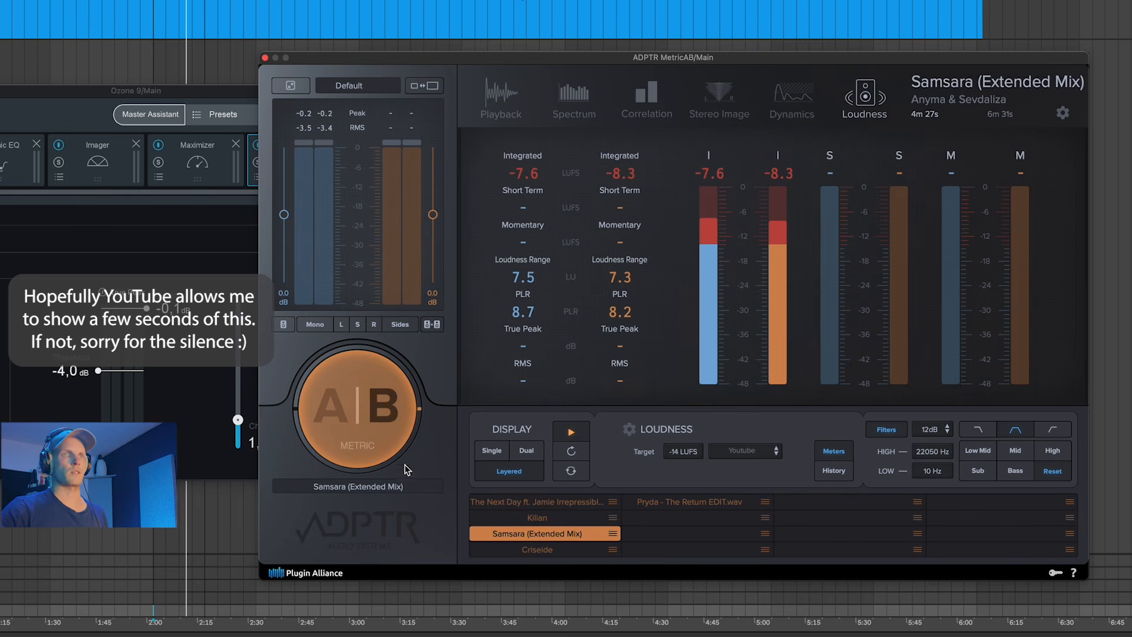
click(372, 420)
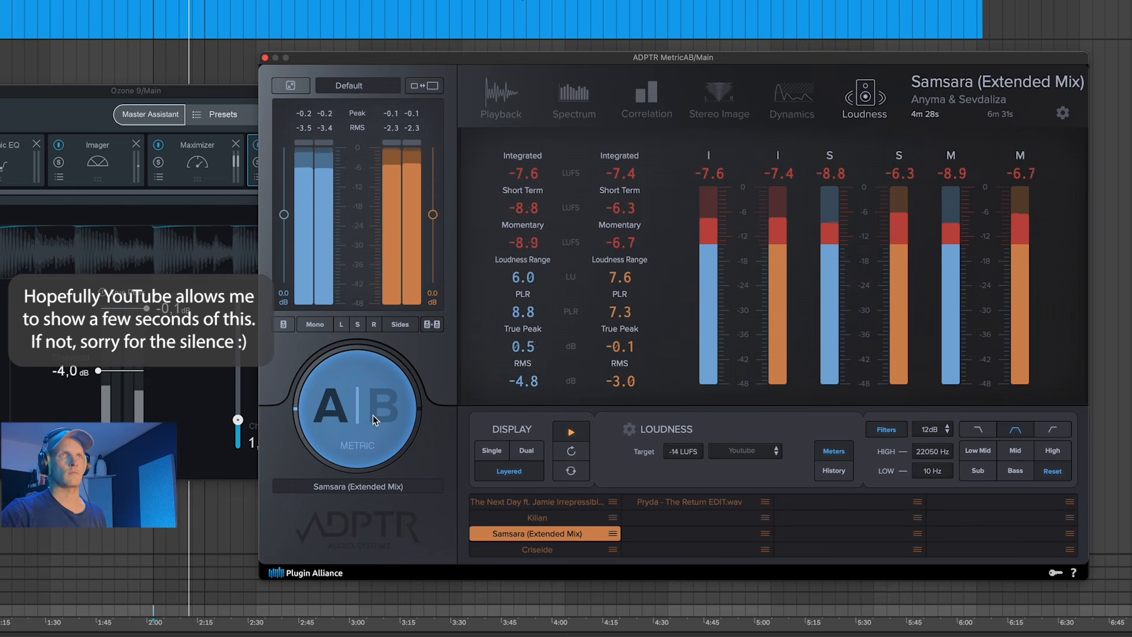
click(265, 57)
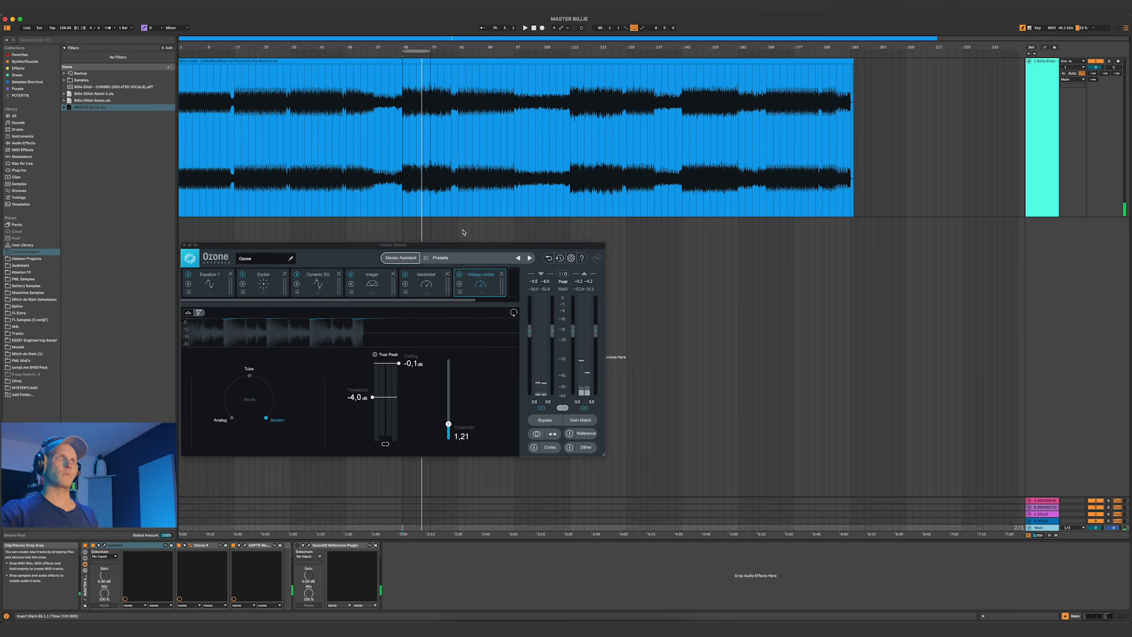